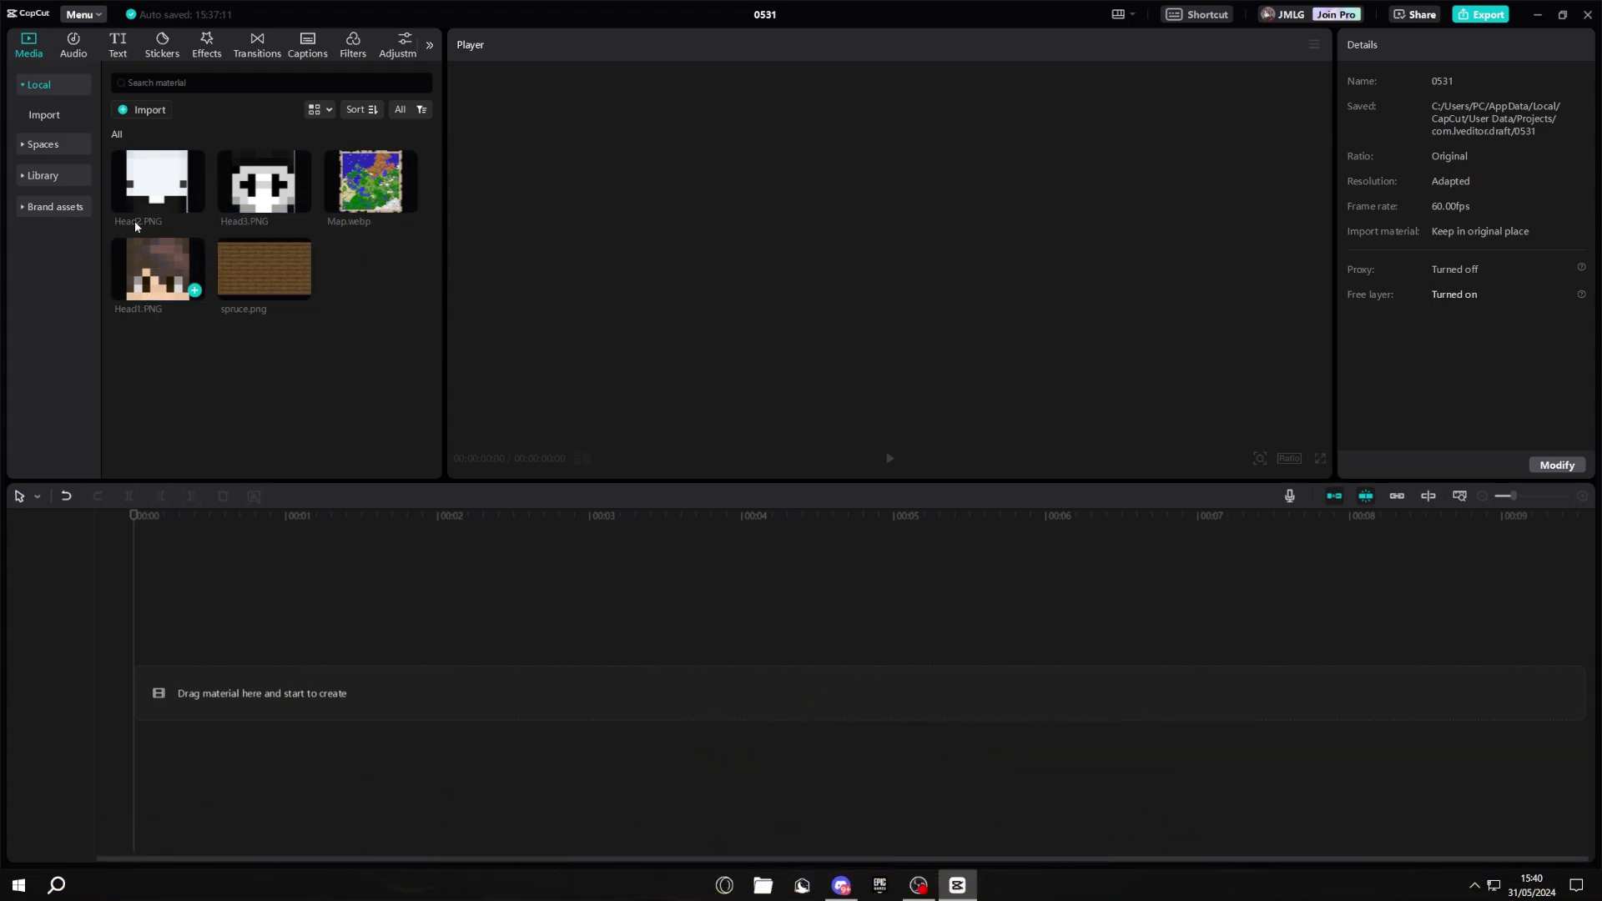
Place spruce.png on the timeline as the background, add Map.webp on a layer above it, and shrink the map within the frame
mouse_move(241, 191)
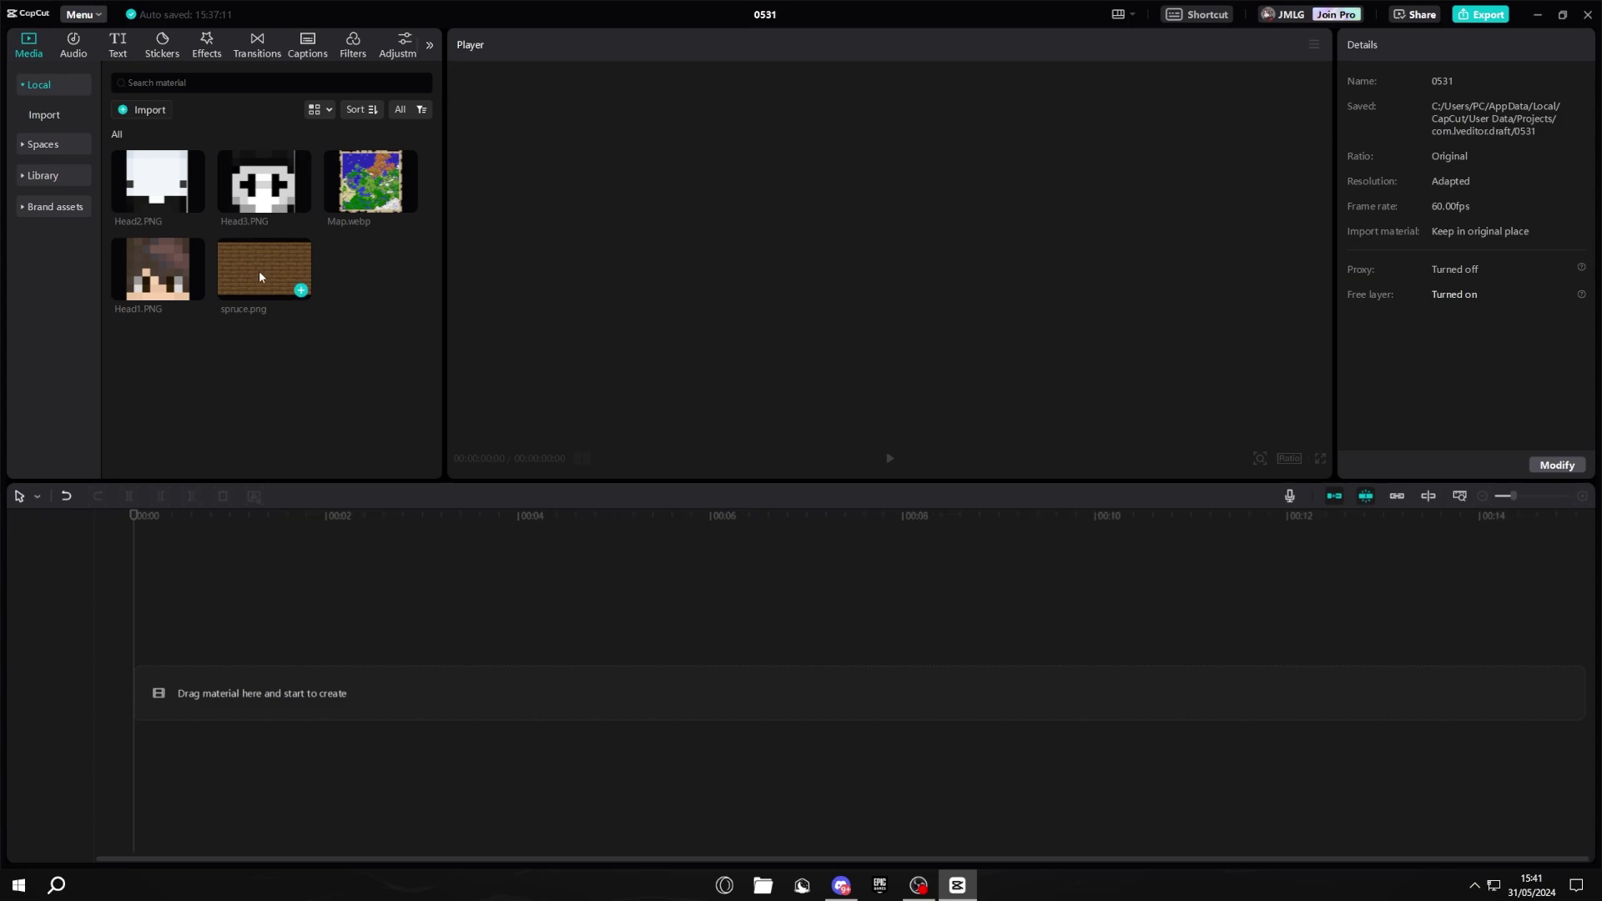
left_click_drag(259, 277, 175, 690)
left_click_drag(370, 183, 133, 636)
left_click_drag(710, 423, 776, 343)
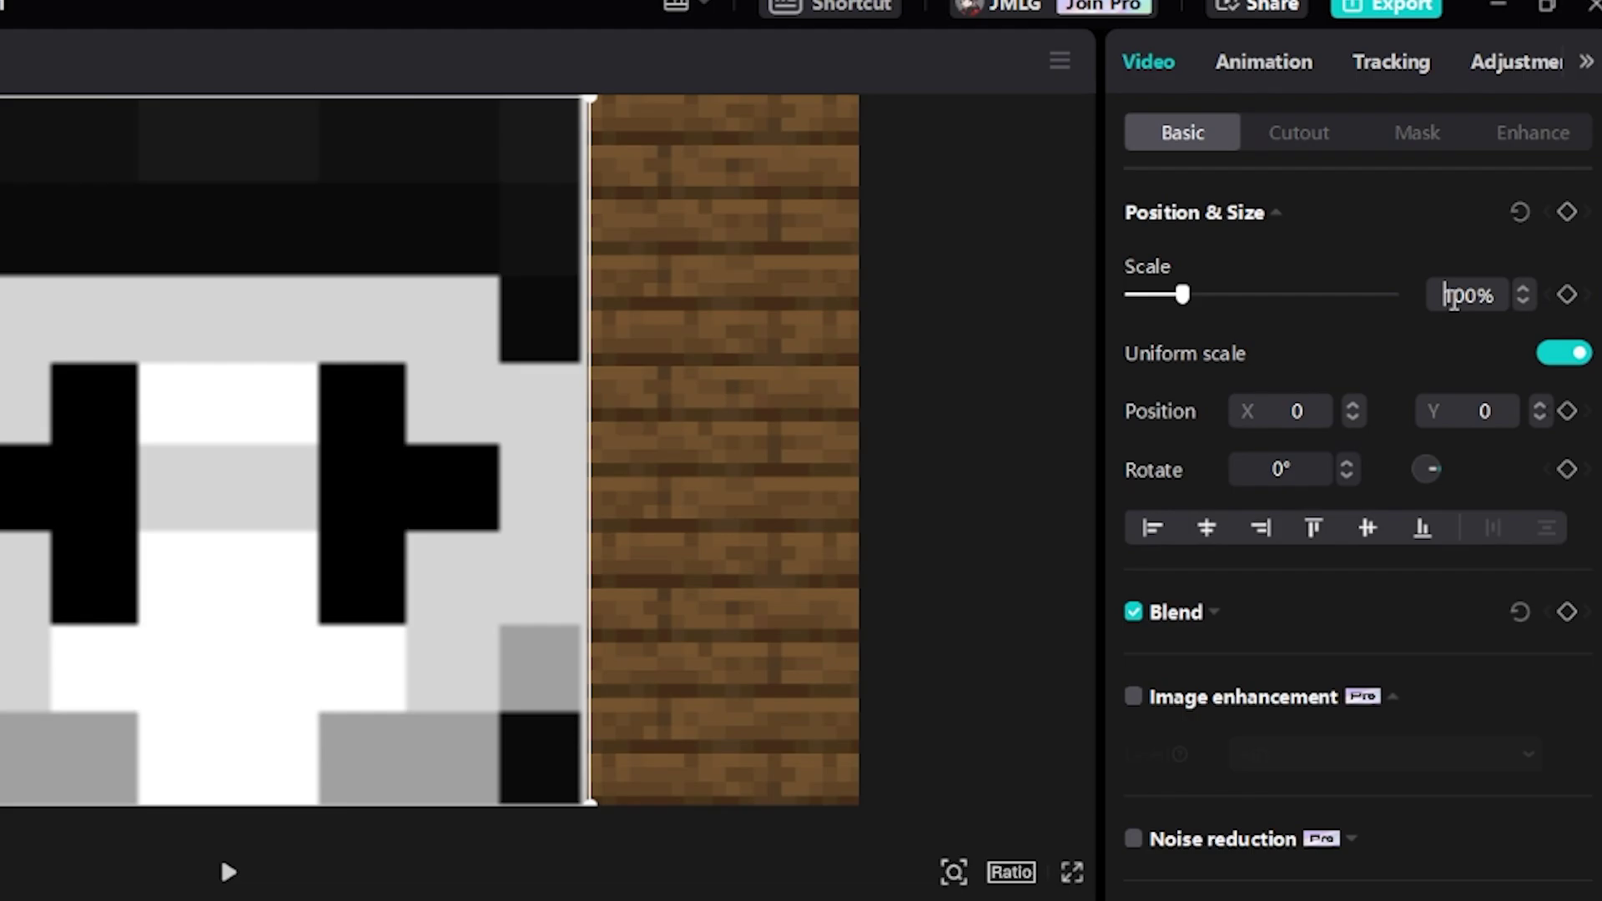
Set the scale of the Head3.PNG image to 10%
double_click(1516, 164)
type("10")
key("Return")
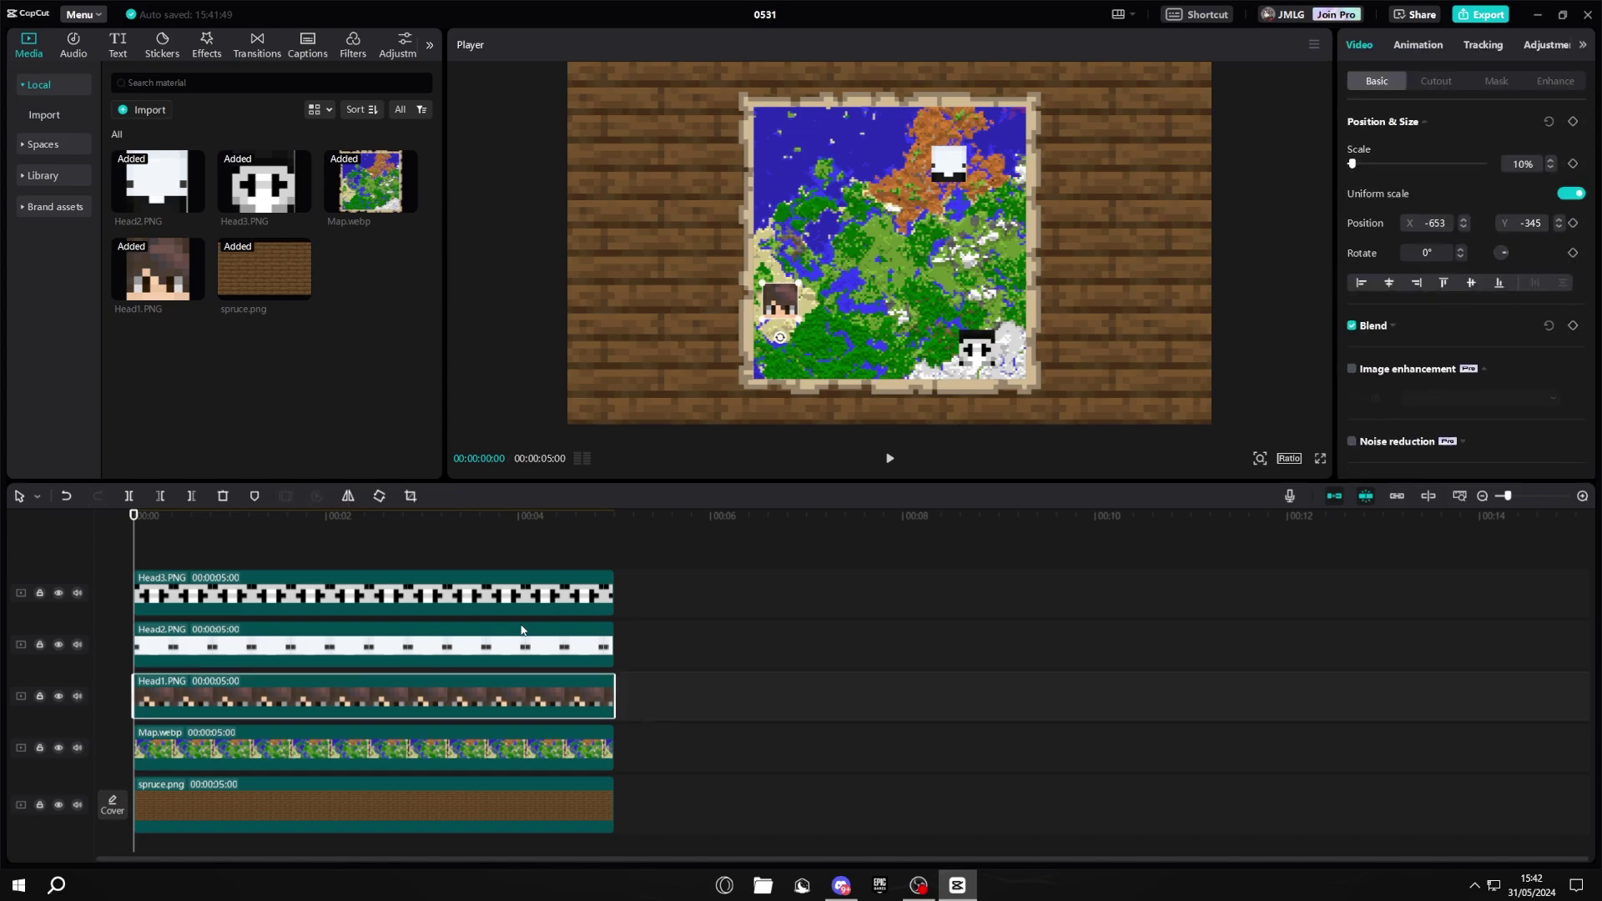
Keyframe Position & Size for the three head clips at the start, and at 2 seconds bring the heads together near the map's centre
left_click(1573, 121)
left_click(464, 644)
left_click(166, 593)
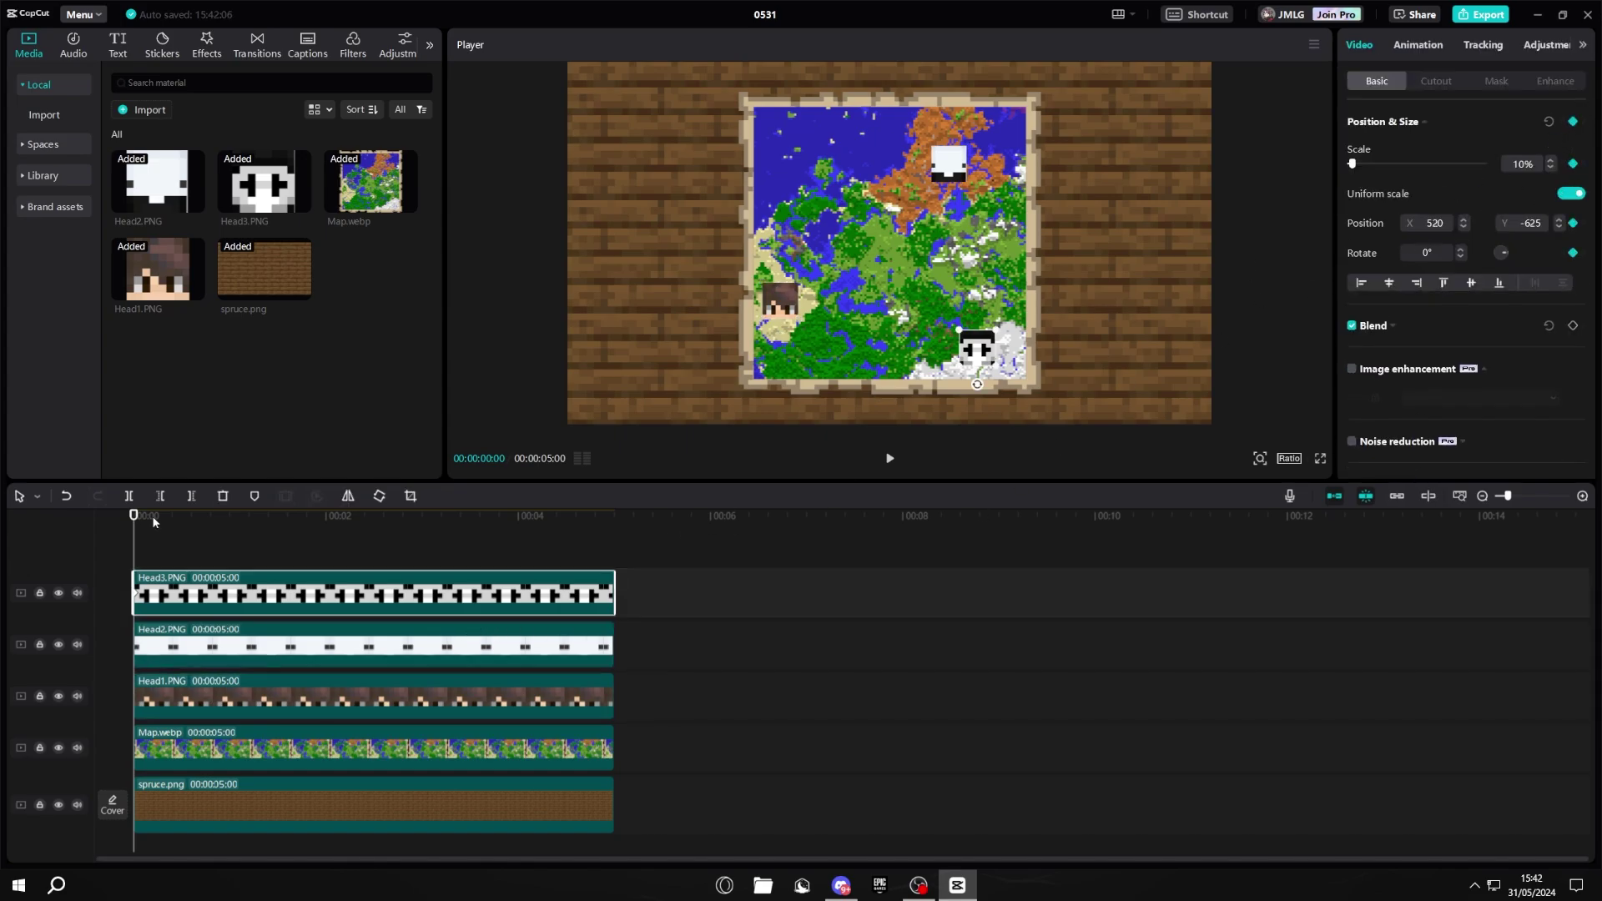
left_click_drag(153, 522, 326, 528)
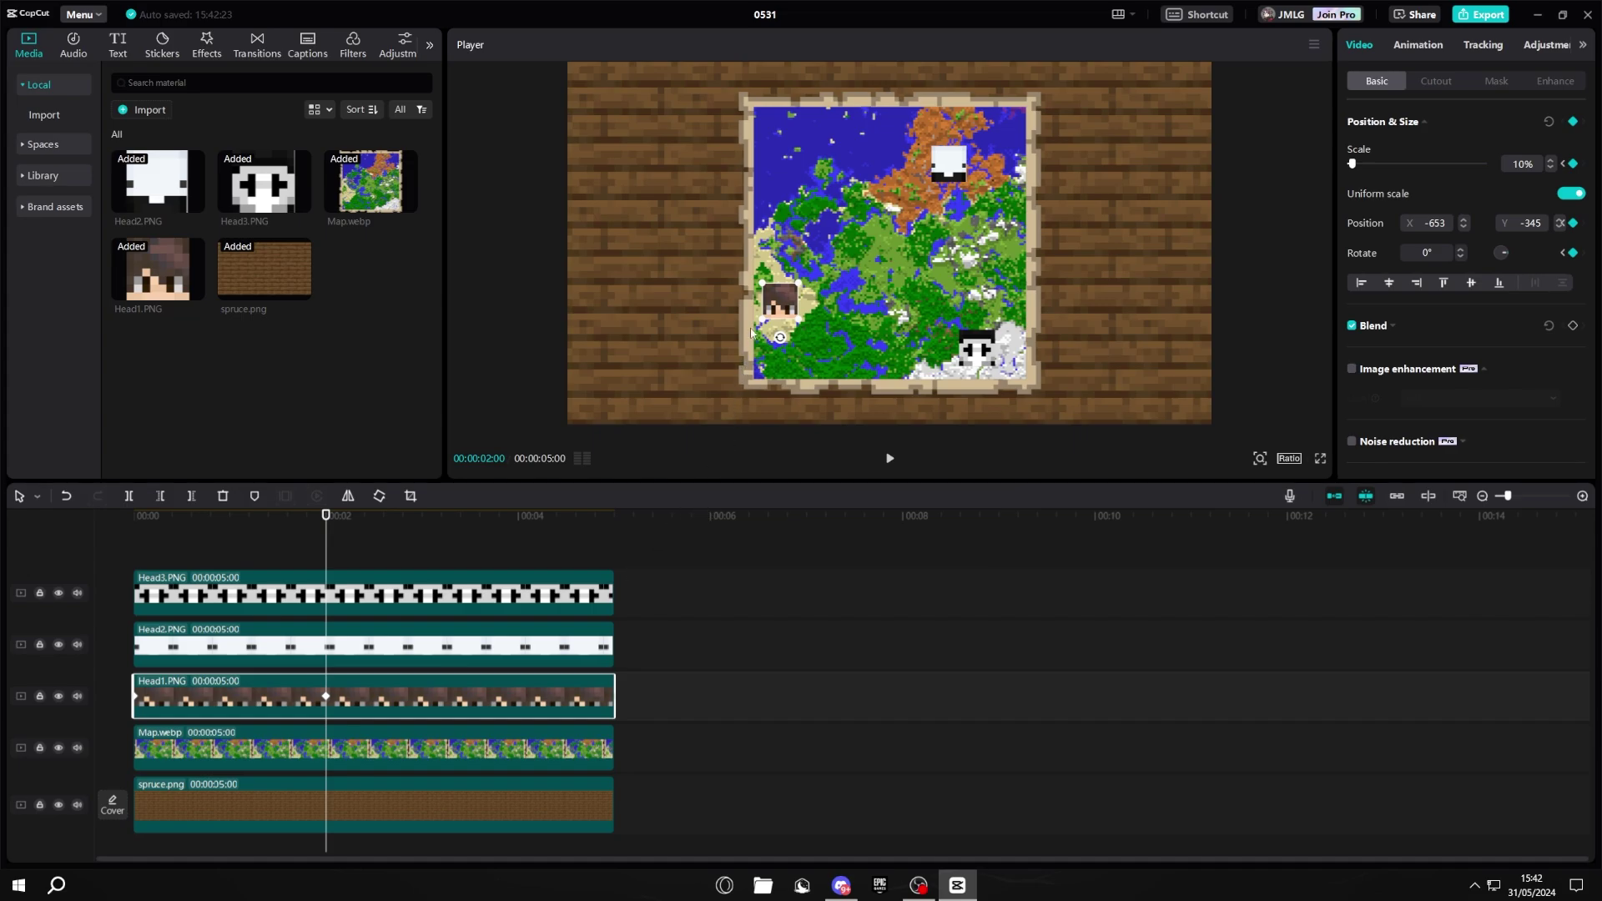
left_click_drag(774, 307, 865, 284)
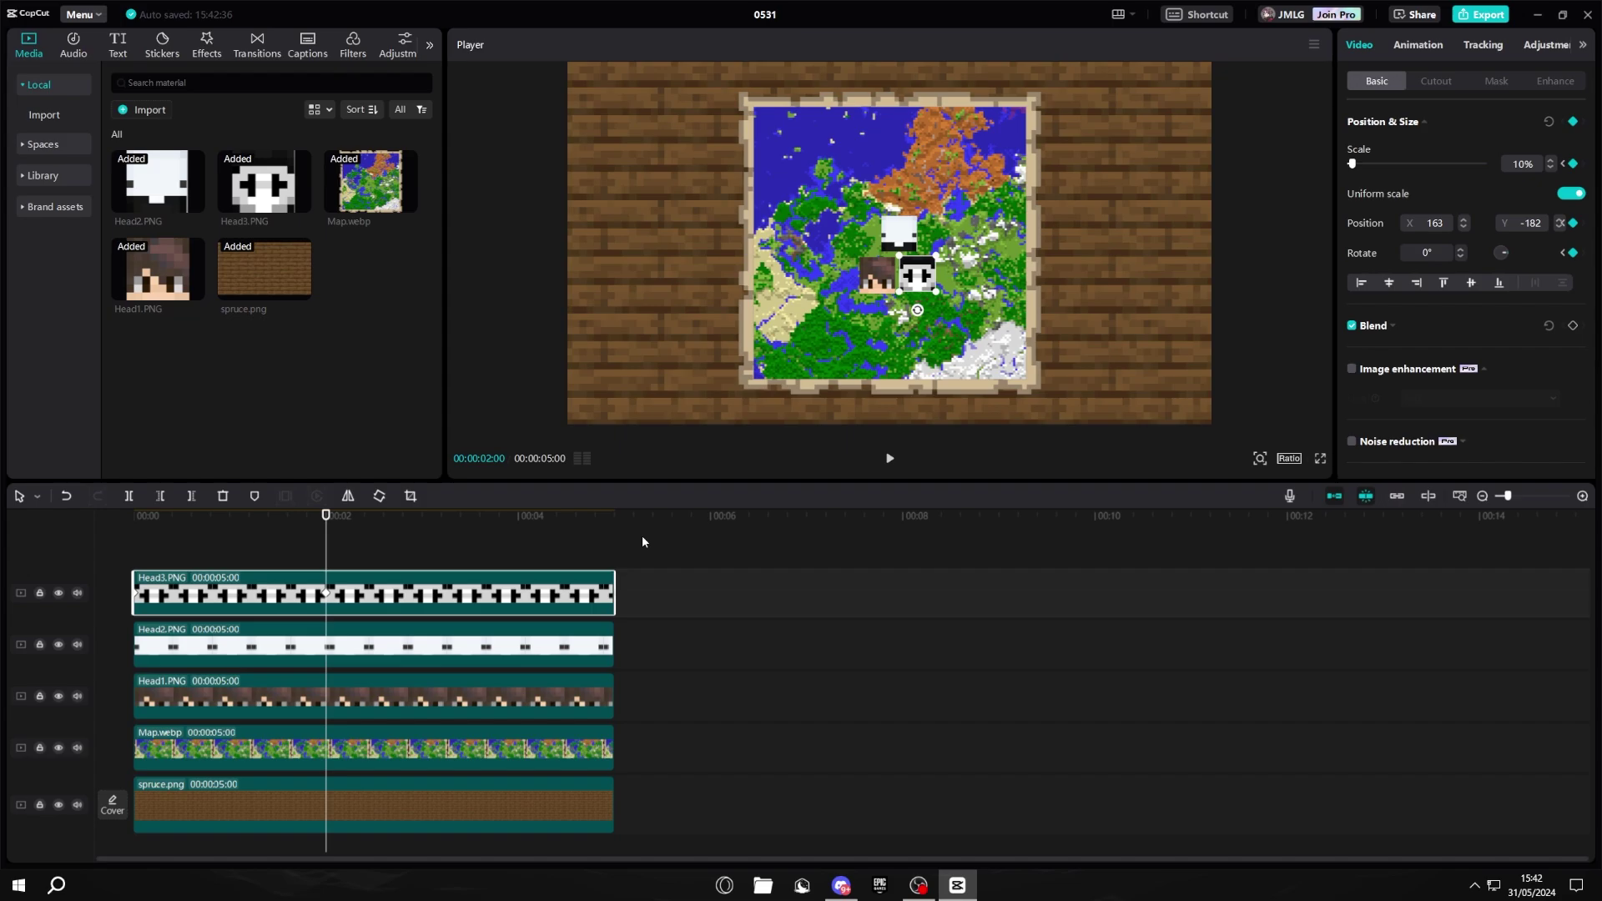
Show the keyframe animation of the Head3.PNG clip and shape its x position graph into a smooth ease-in, ease-out curve
left_click_drag(227, 518, 81, 546)
right_click(200, 599)
left_click(270, 812)
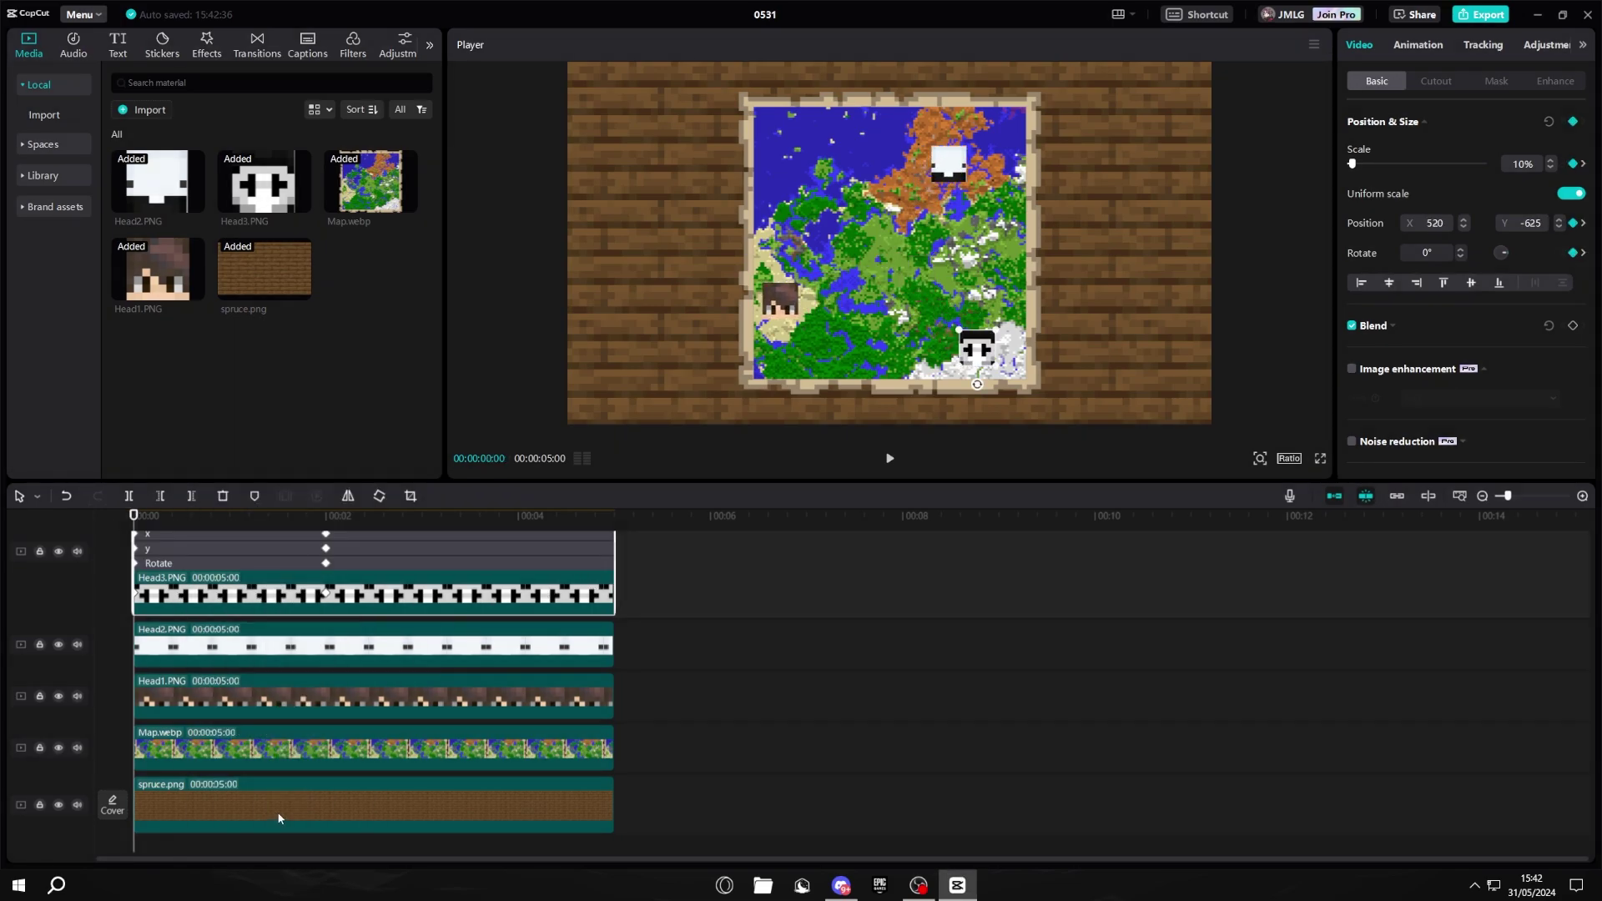
scroll(322, 714, "up", 1)
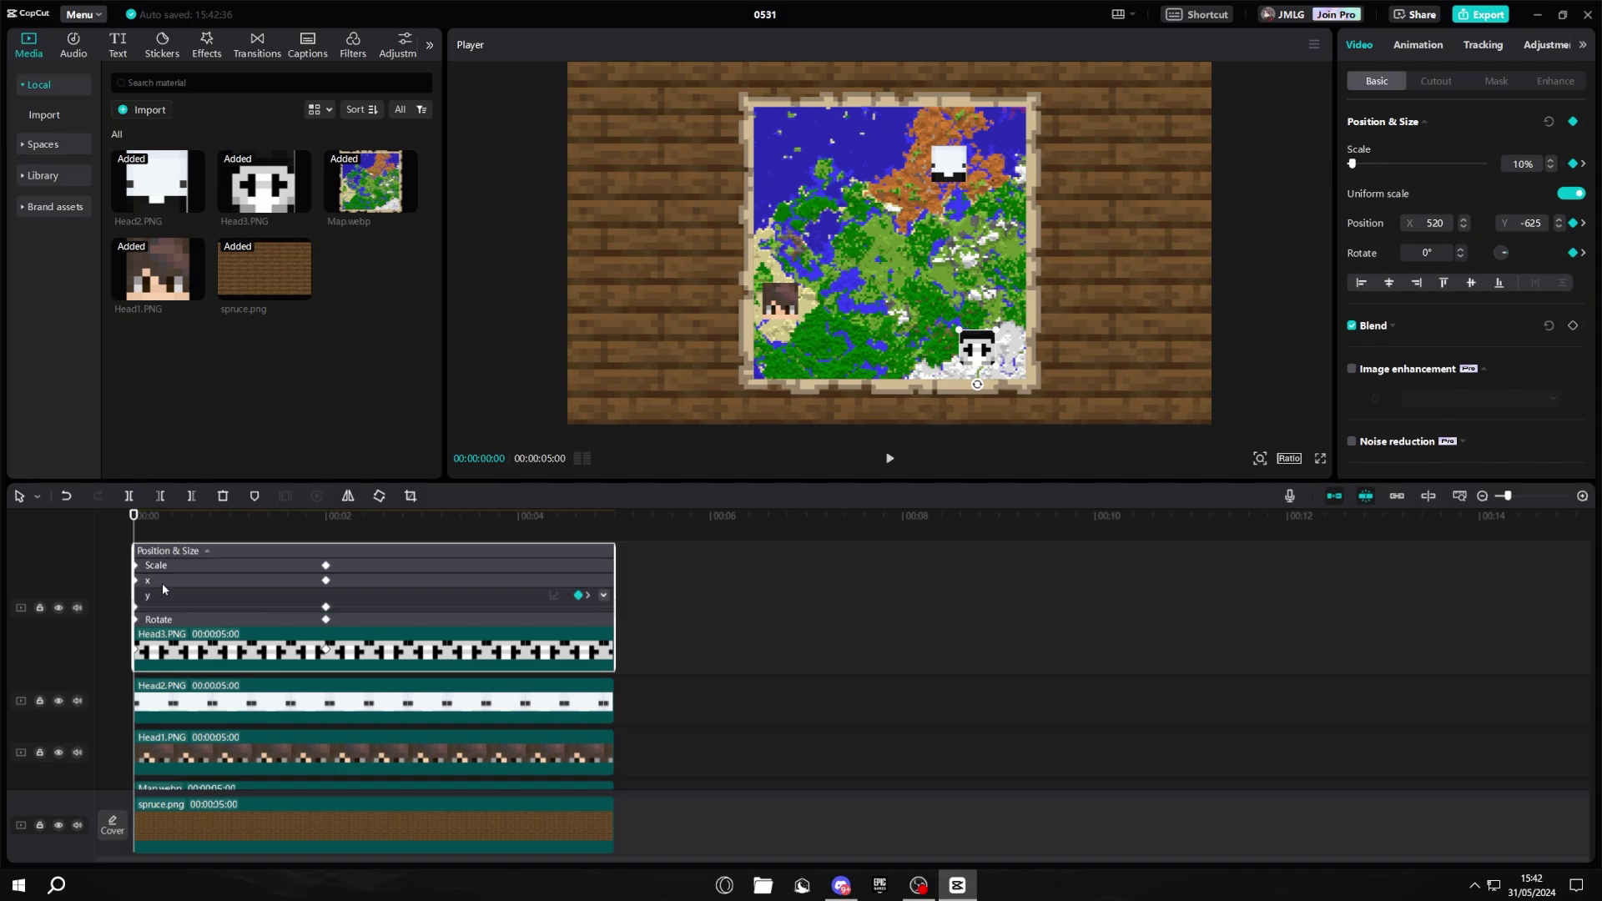
left_click(604, 582)
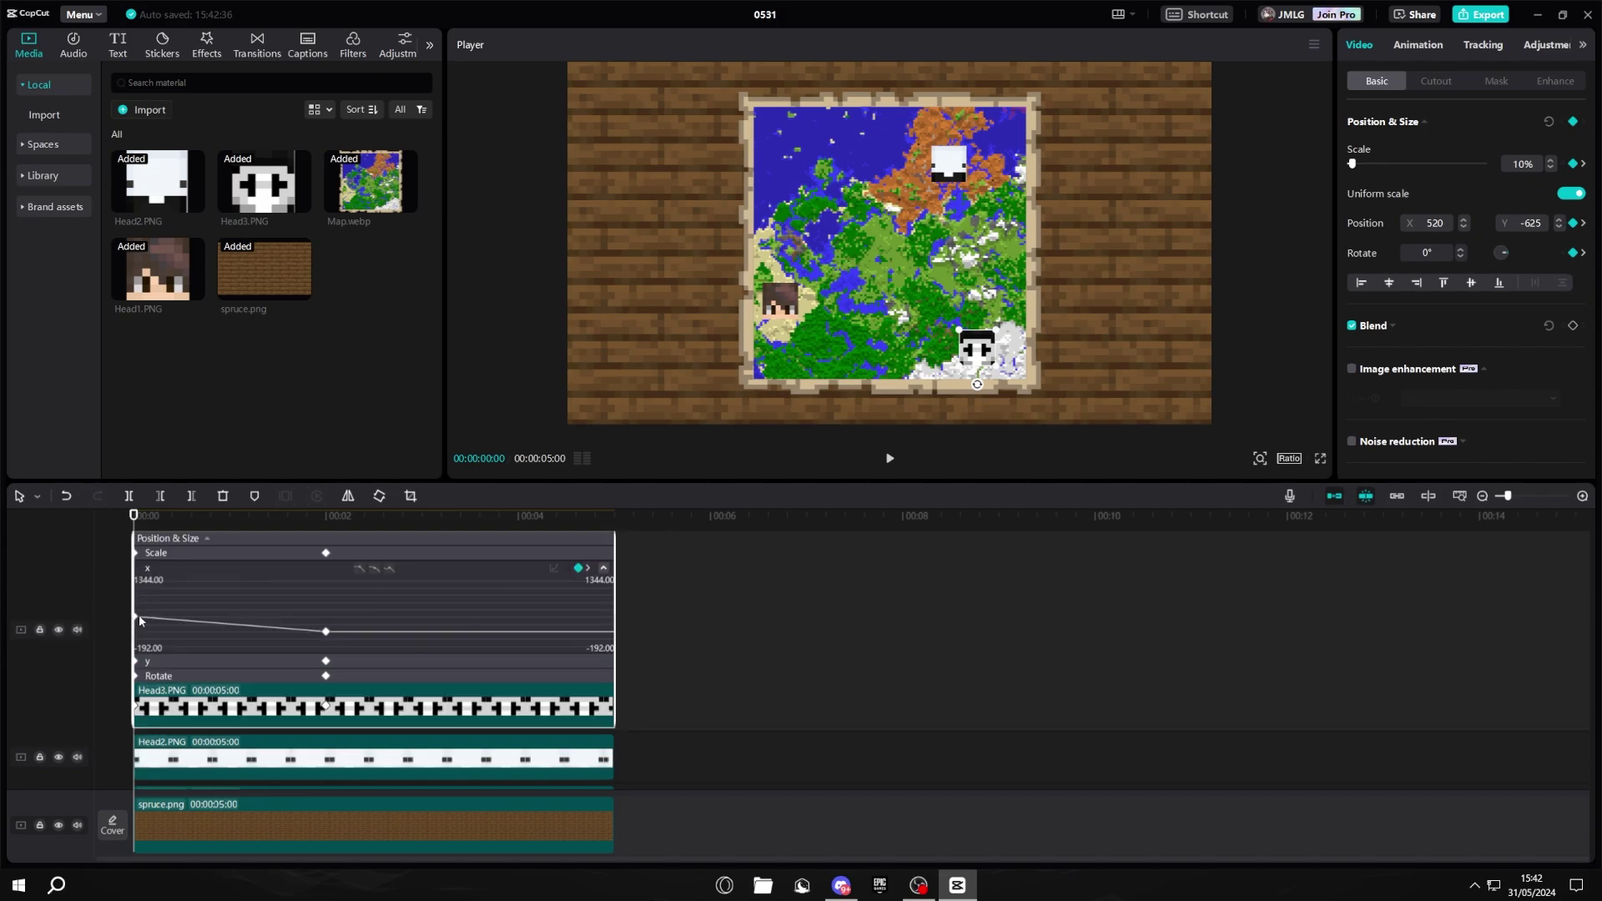
left_click(374, 569)
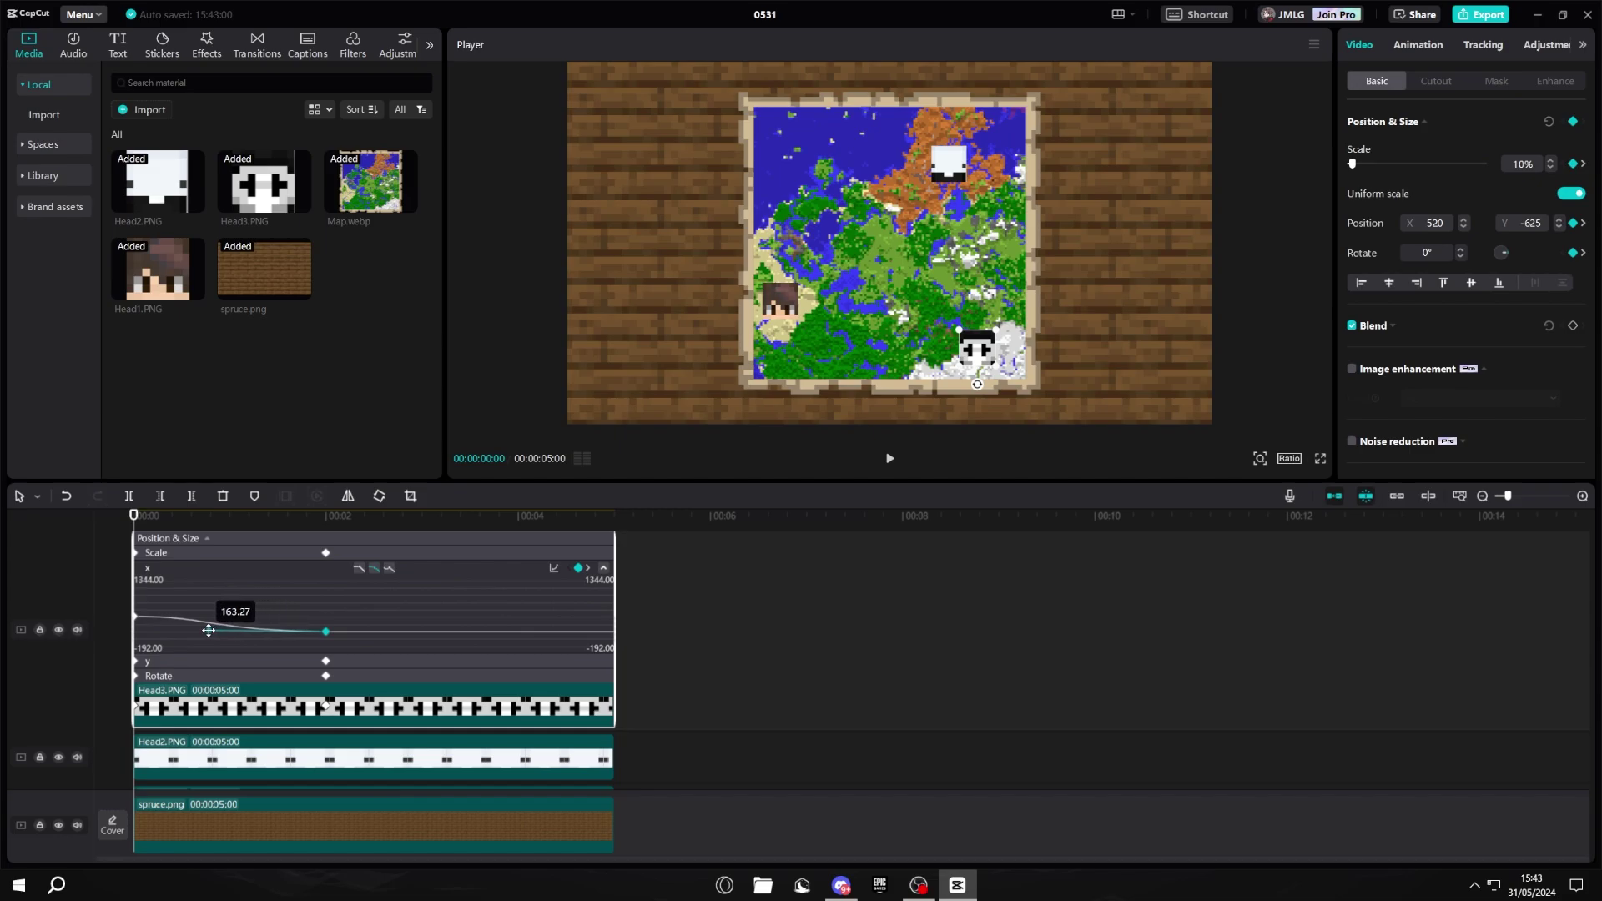
left_click(142, 621)
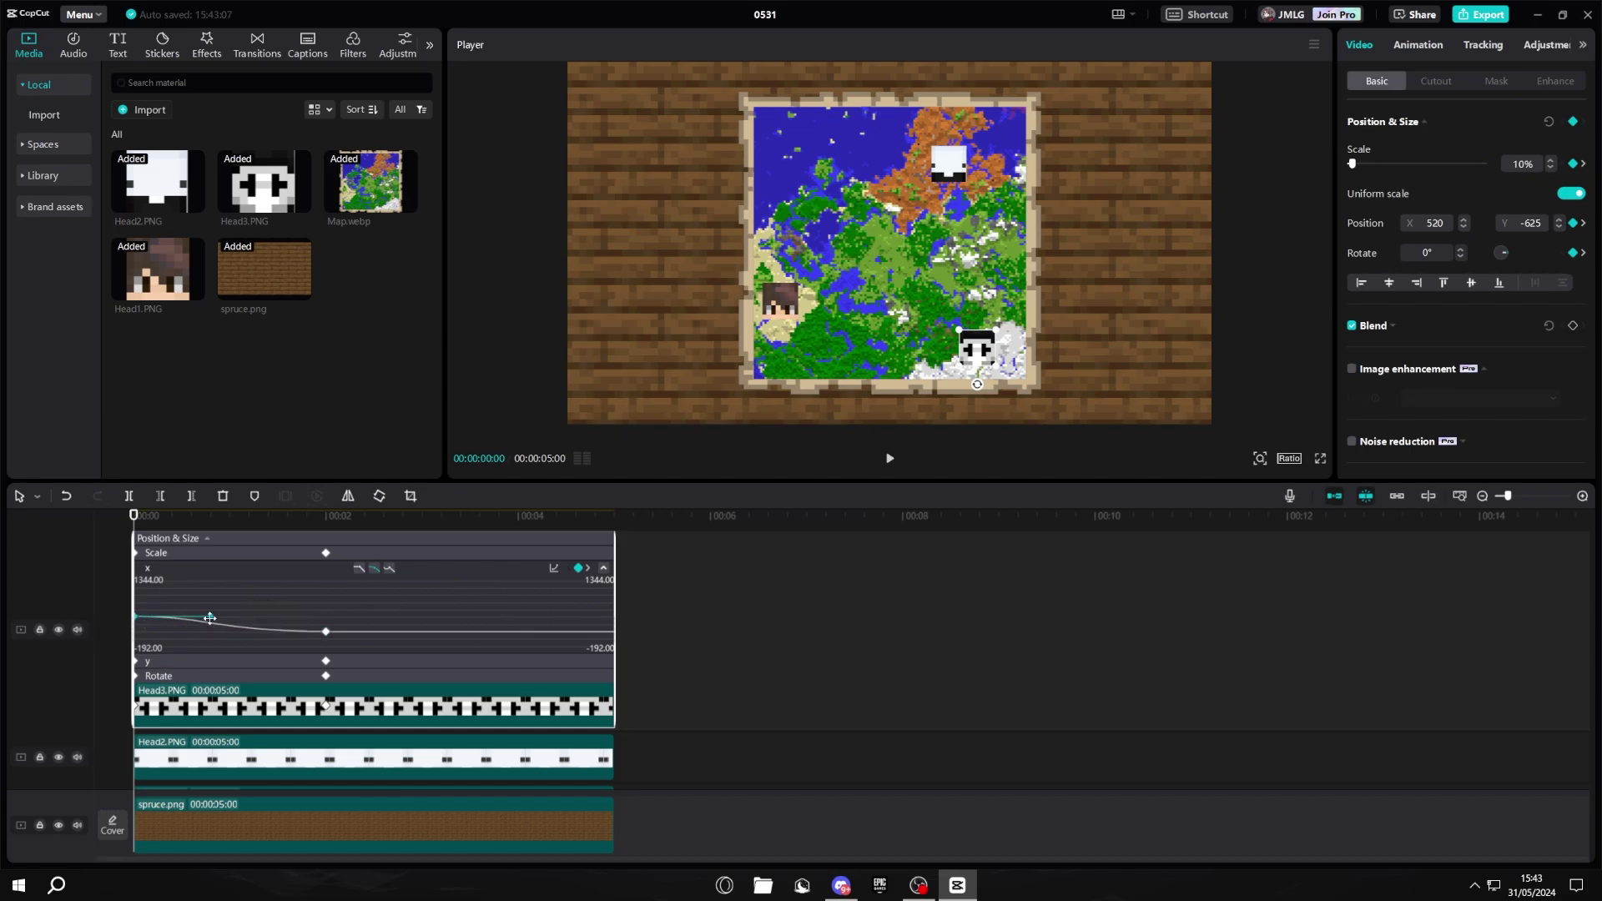
left_click_drag(210, 616, 230, 615)
Ease the Head3.PNG clip's y position graph between its two keyframes, and hide the clip's keyframe animation
scroll(202, 600, "down", 1)
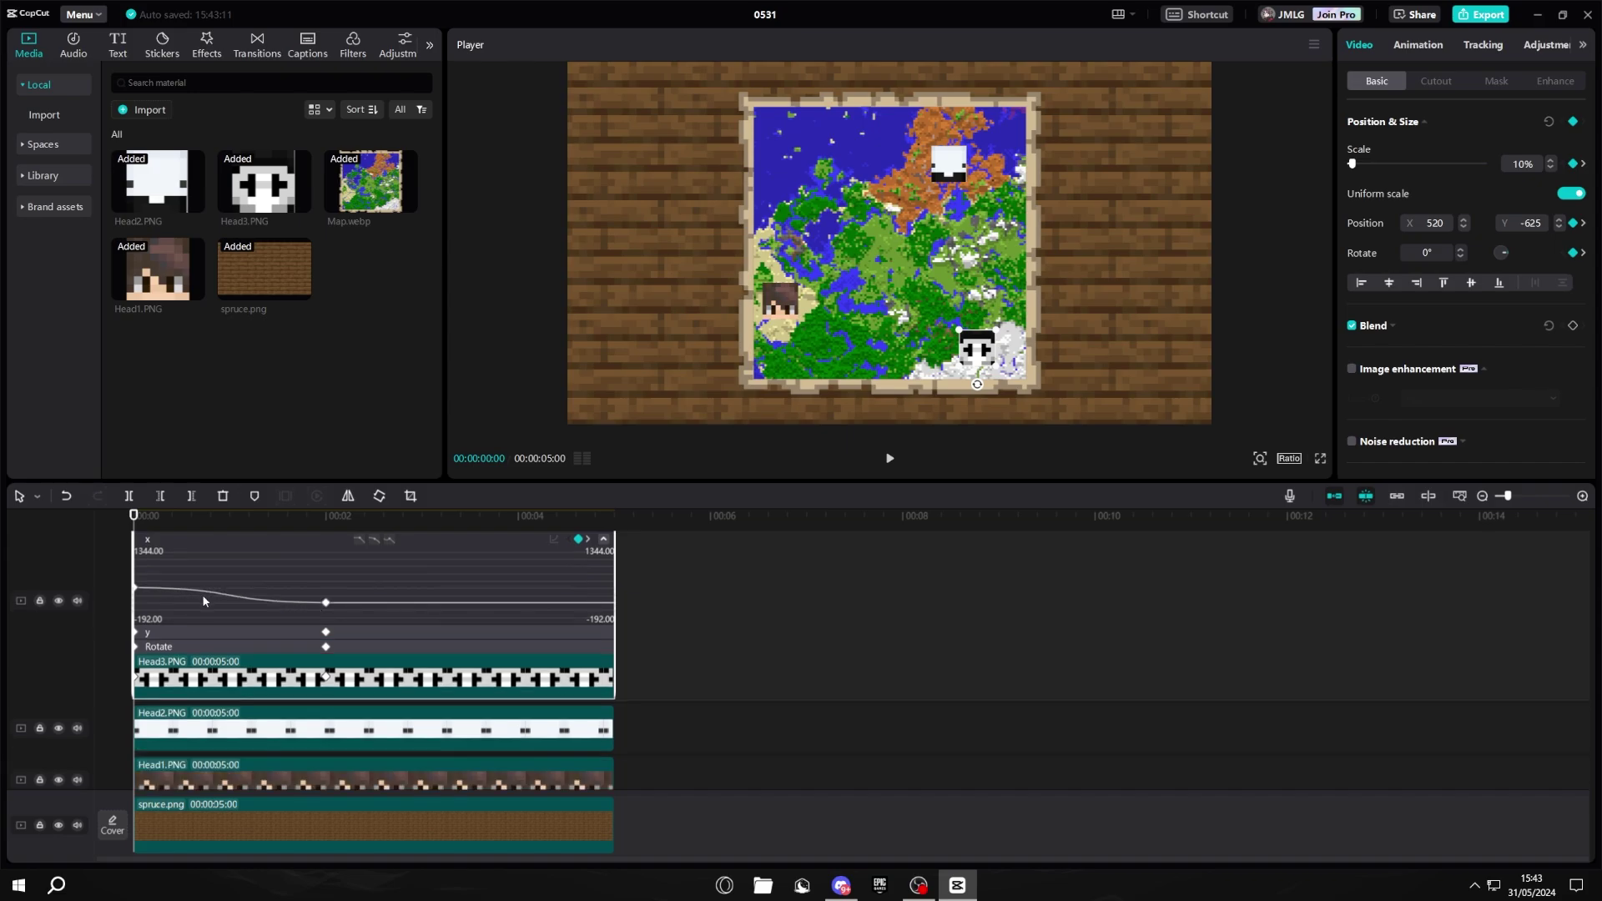
left_click(604, 541)
left_click(603, 630)
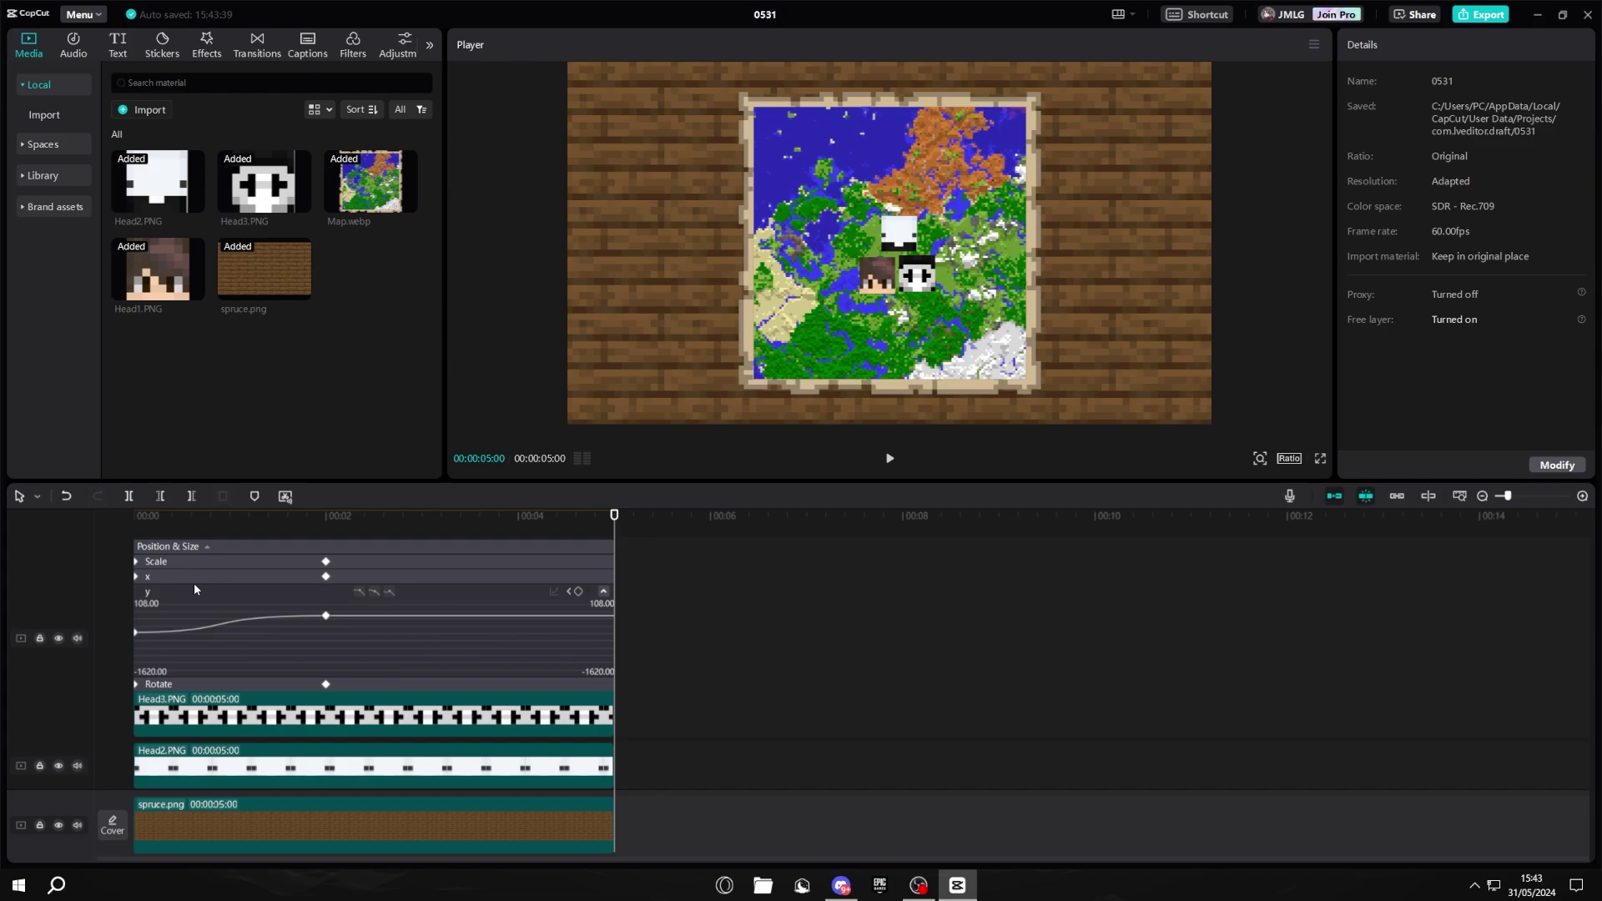
left_click(365, 627)
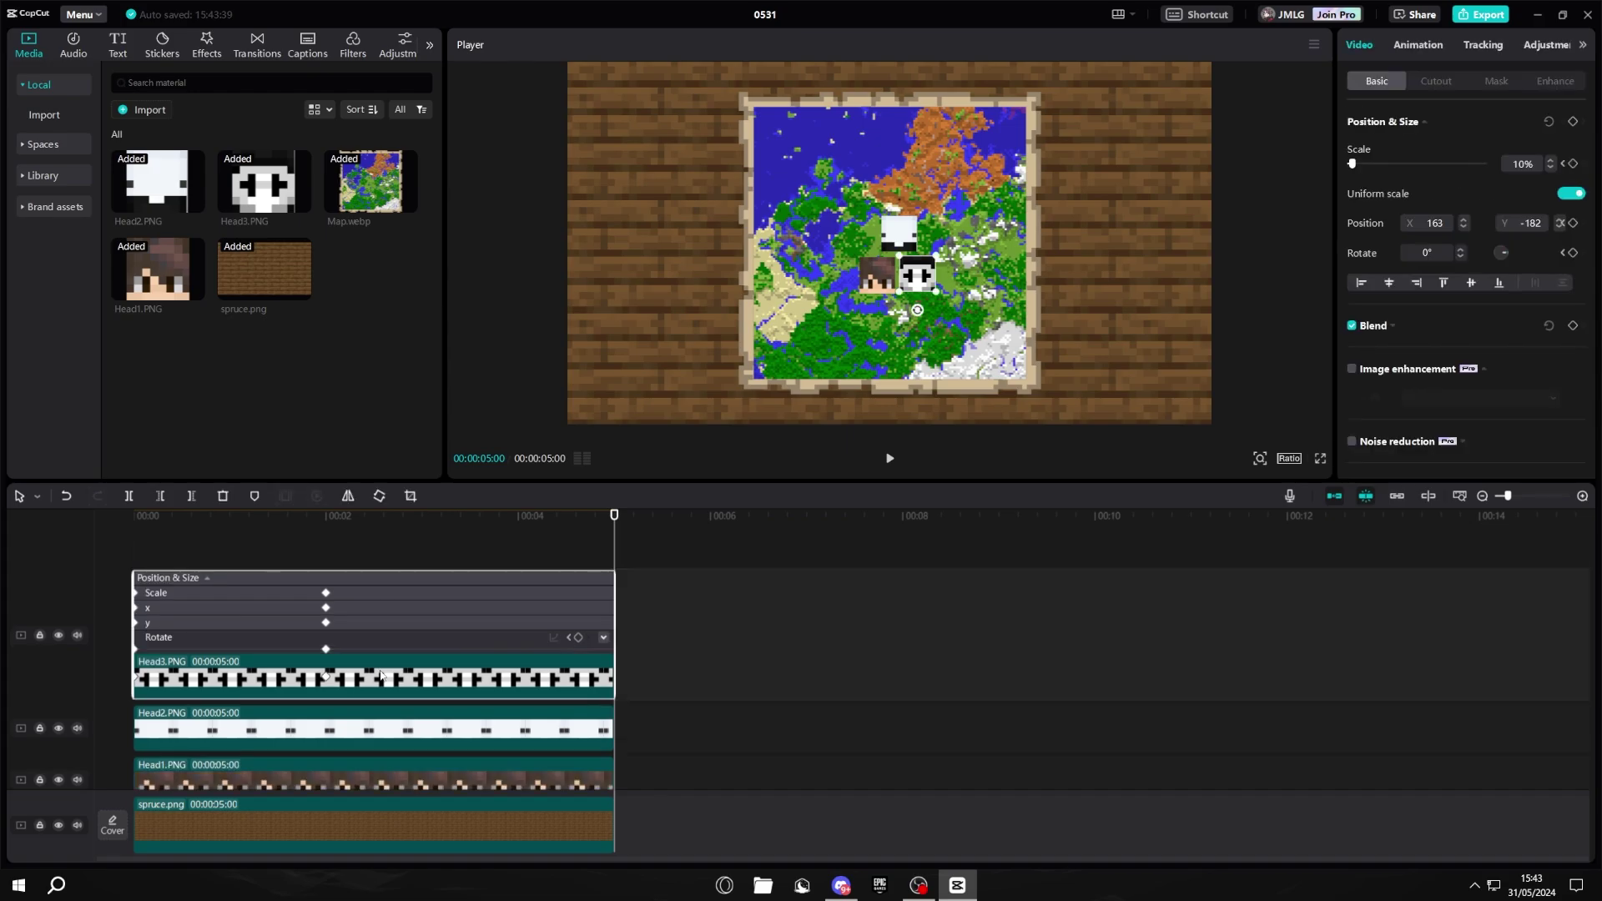
right_click(380, 674)
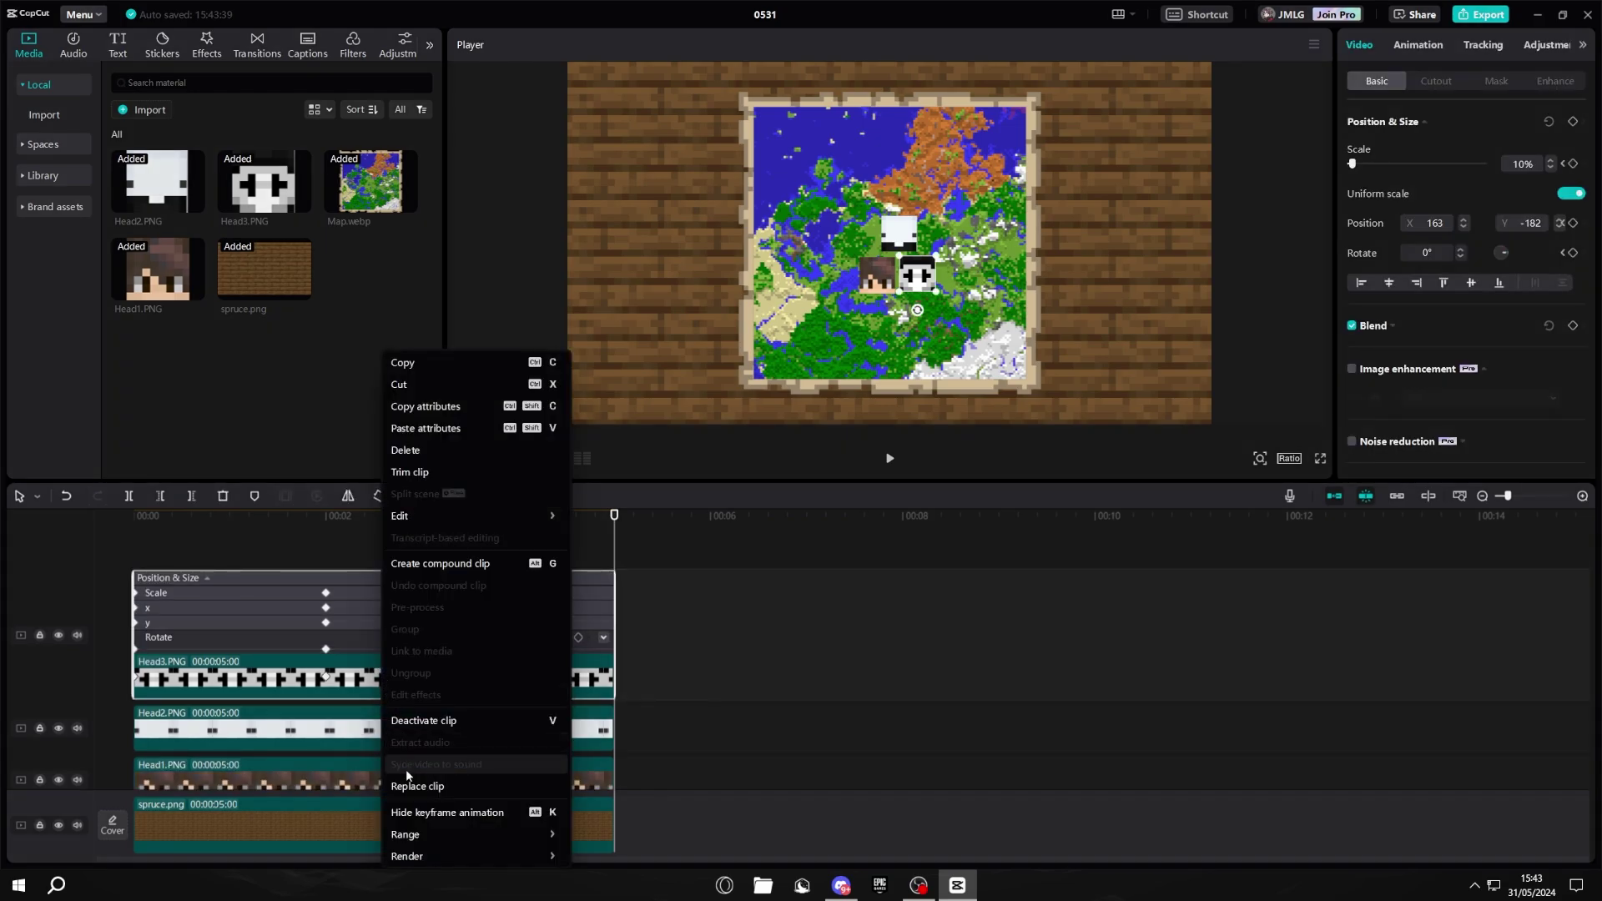
left_click(488, 813)
left_click_drag(417, 538, 117, 487)
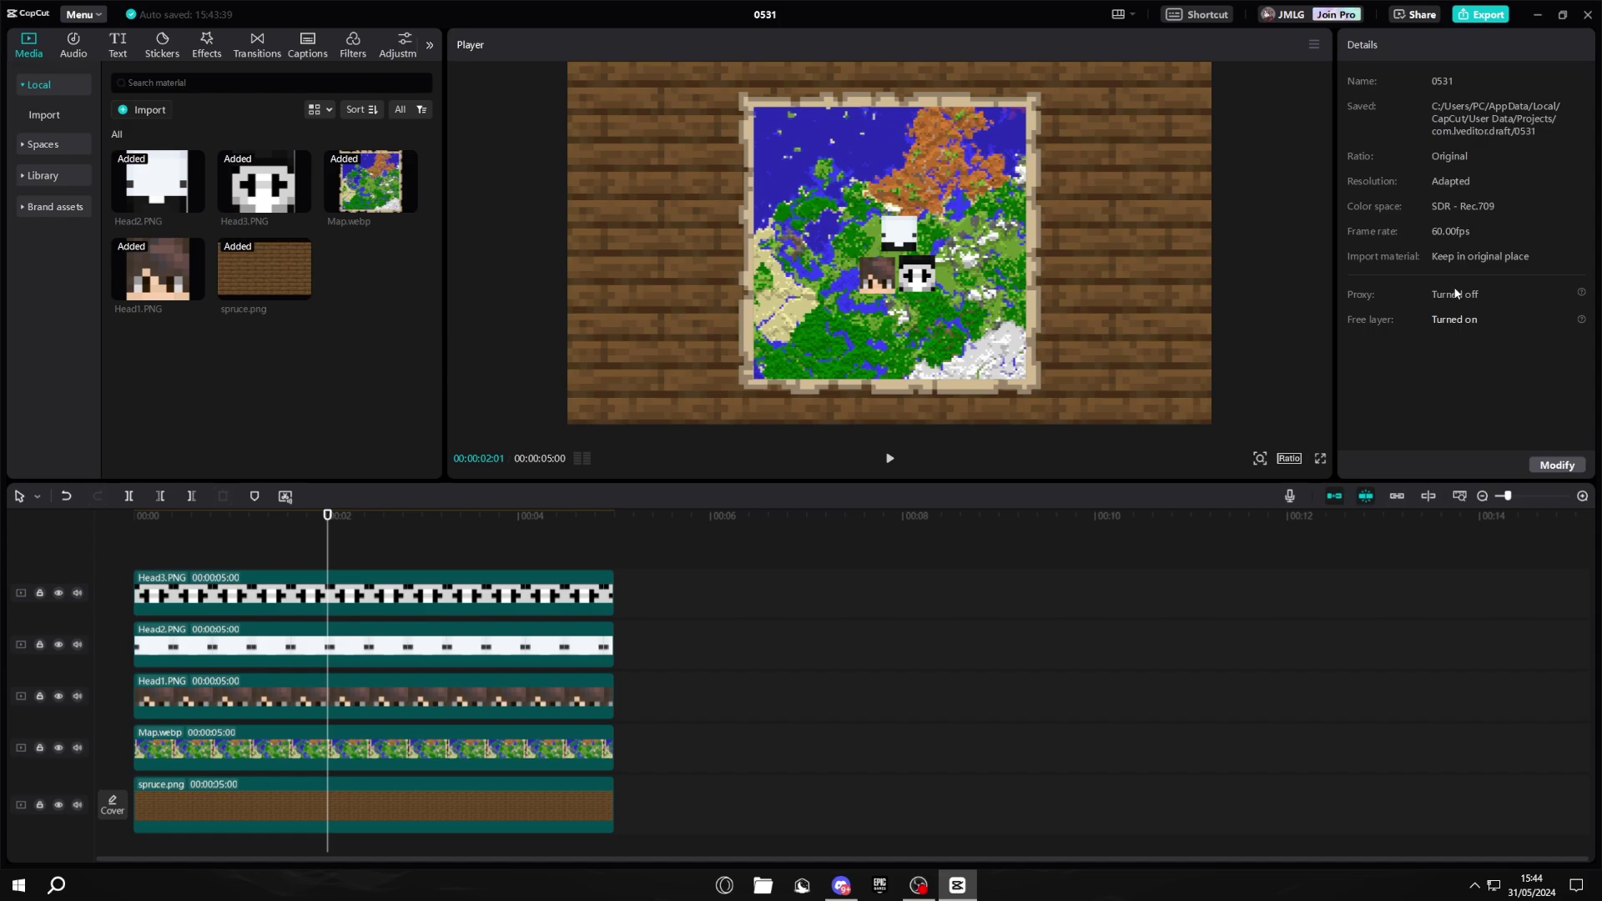
Set the project's frame rate to 60.00 fps and save the project settings
left_click(1550, 467)
left_click(766, 481)
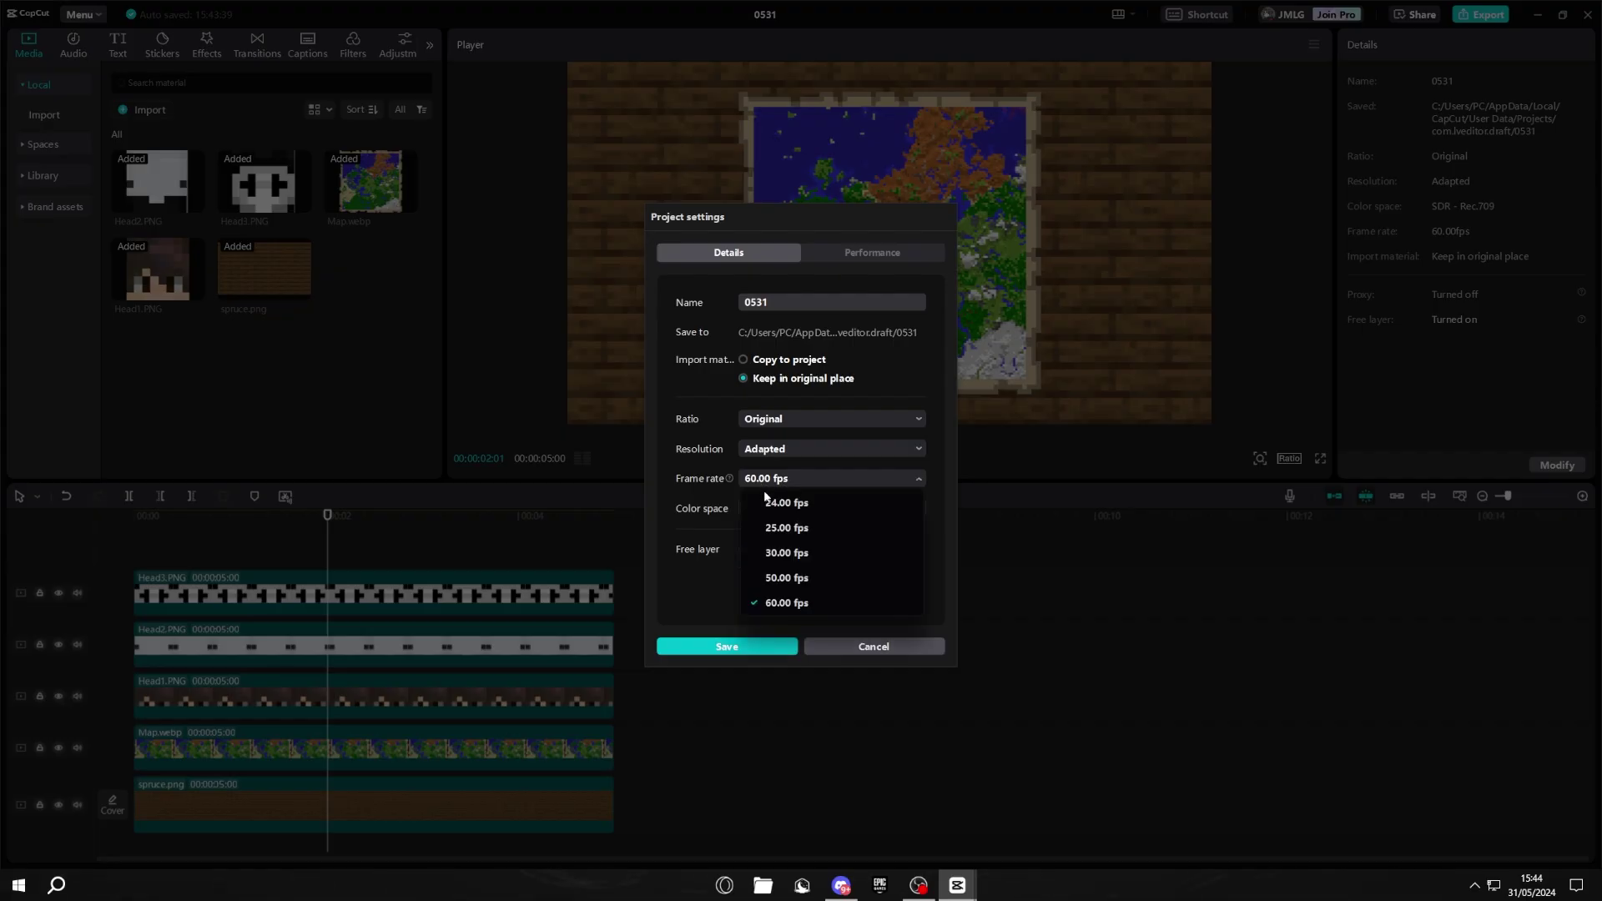
left_click(774, 604)
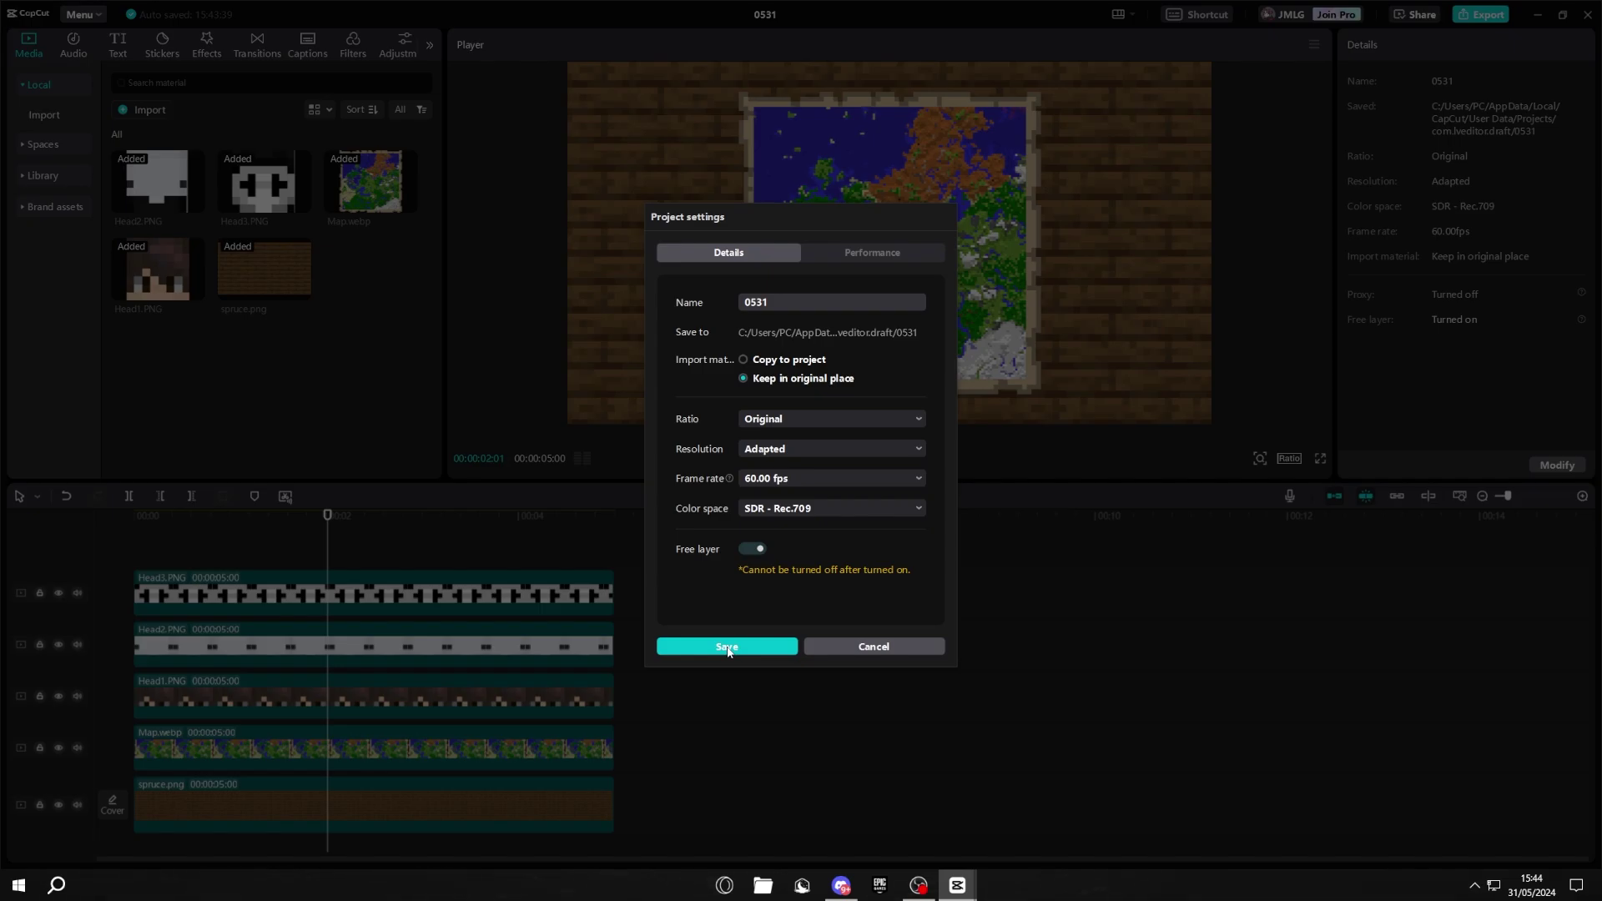
left_click(728, 647)
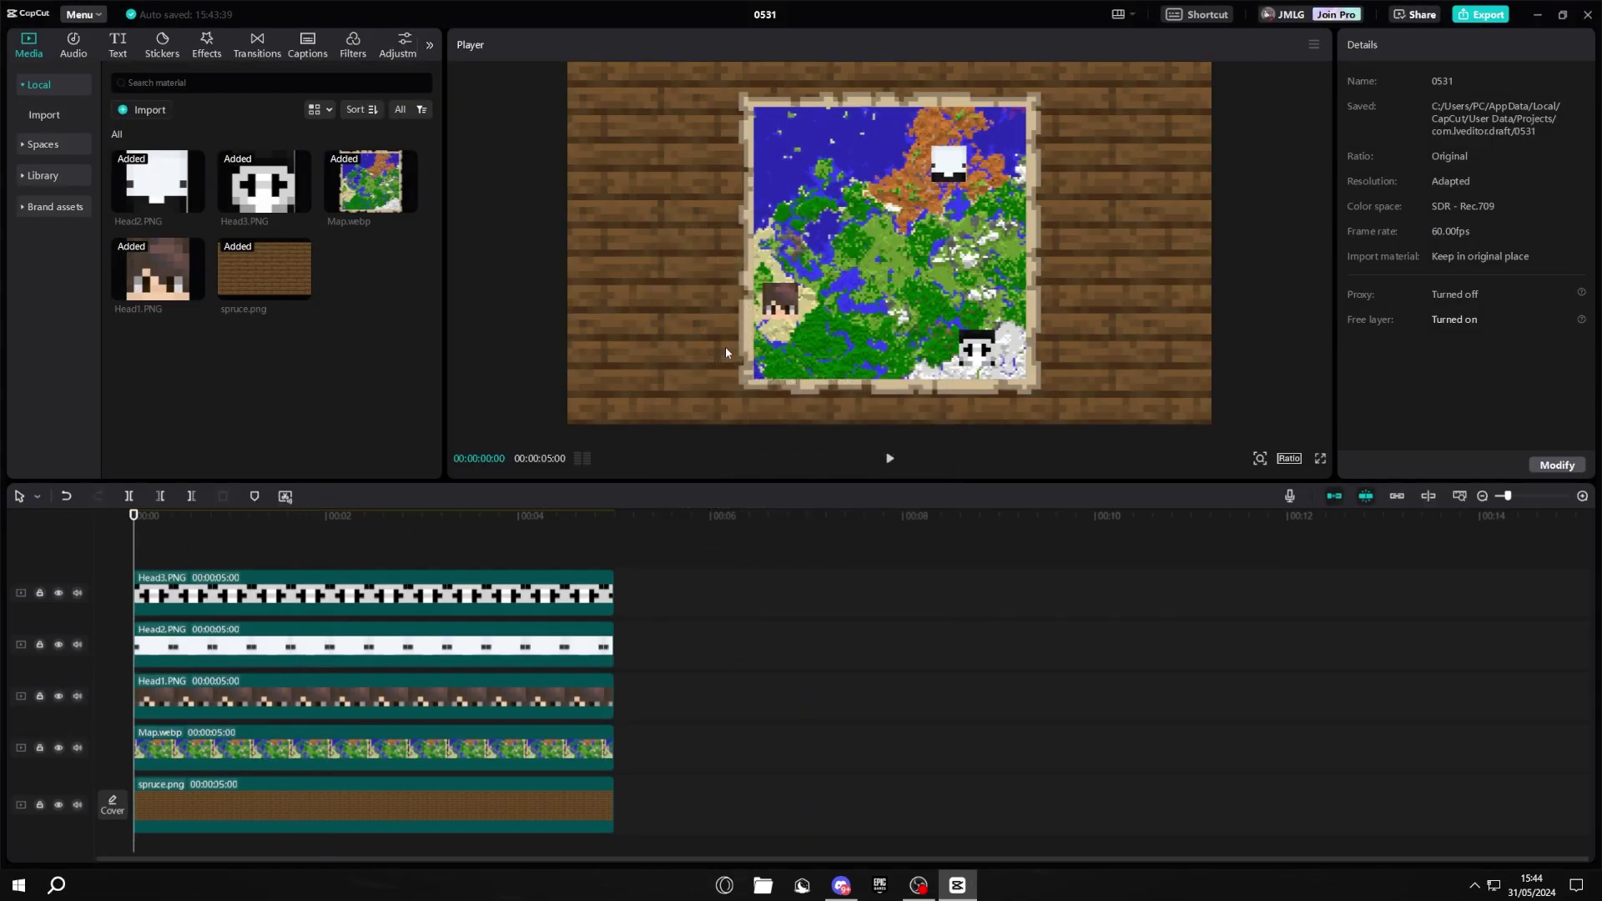
left_click(1550, 468)
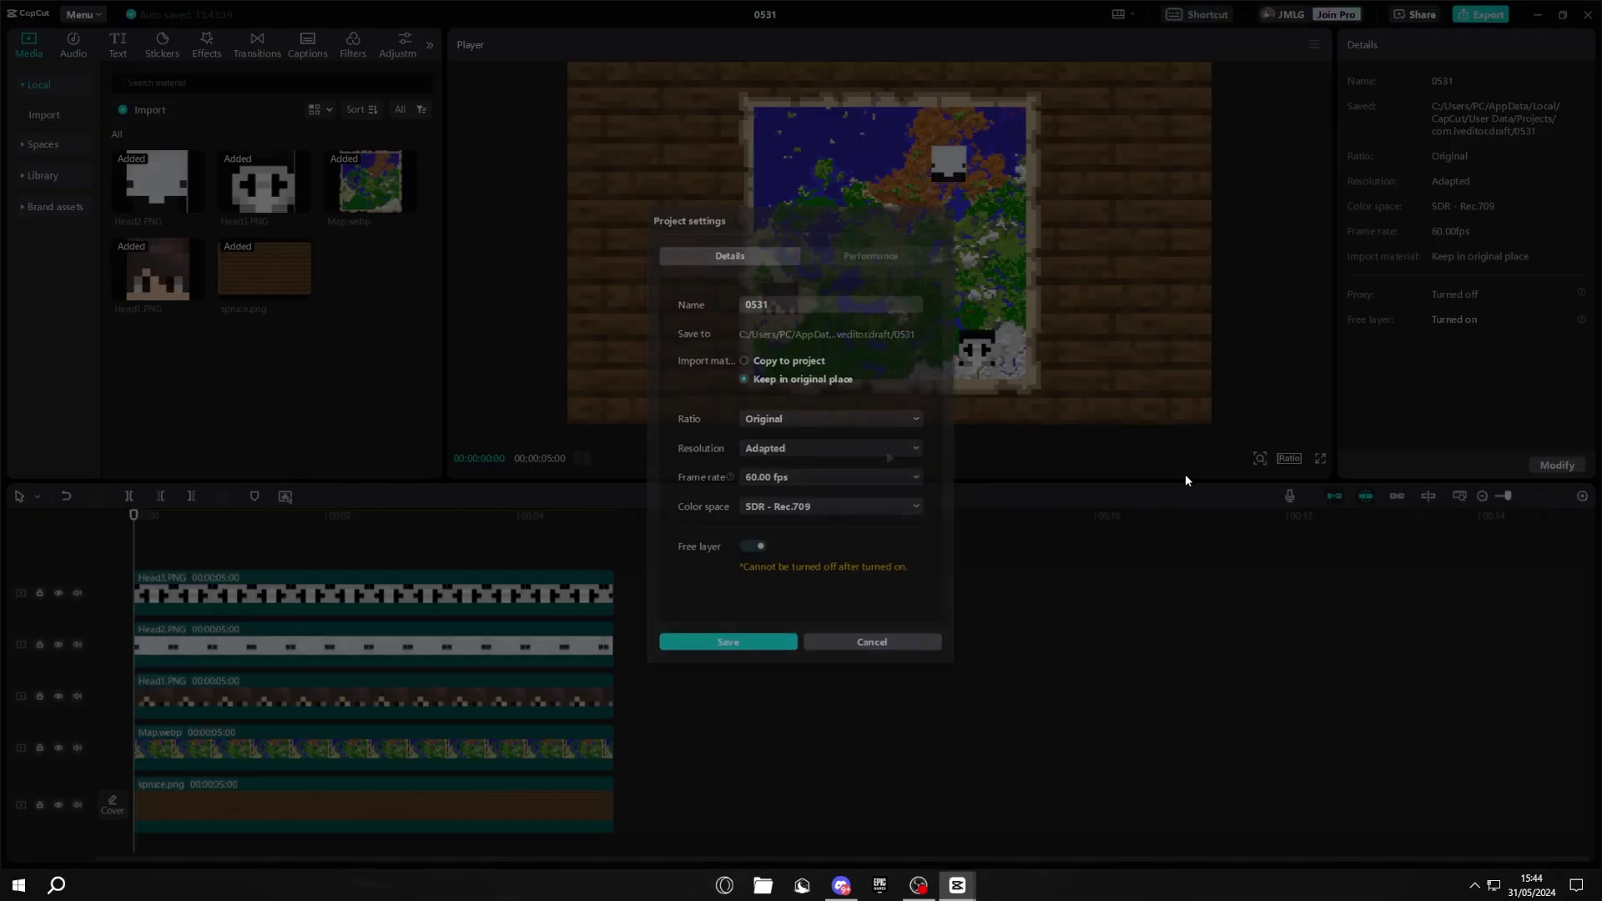
key("Escape")
Check the keyframes on the three head clips and preview the animation from the start
left_click(177, 594)
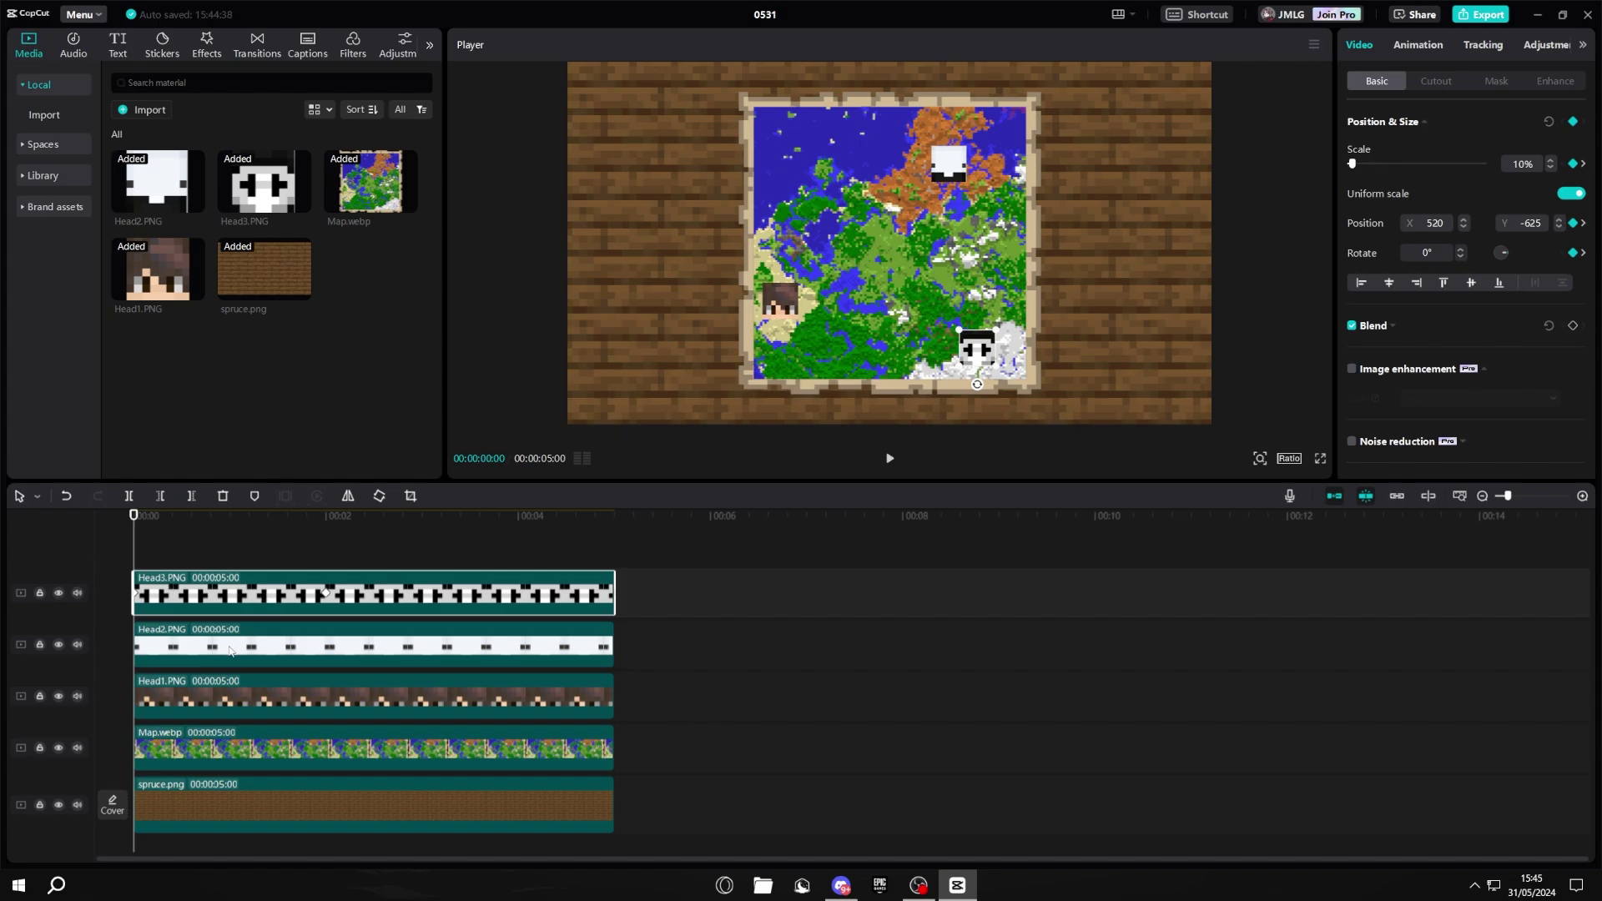
left_click(296, 639)
left_click(267, 680)
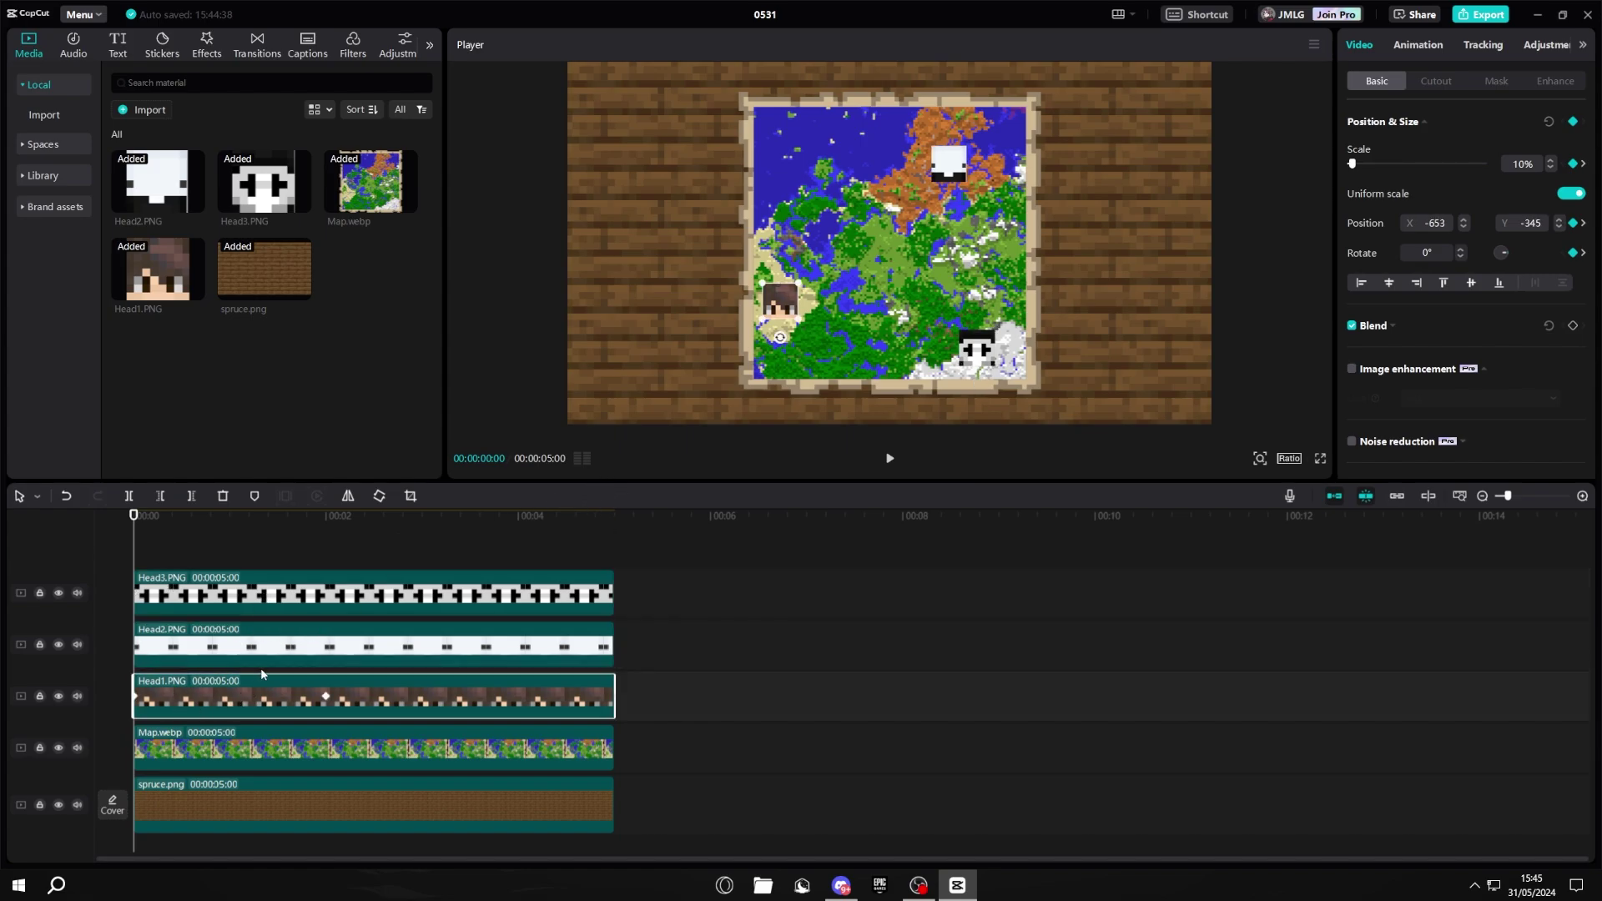
left_click(275, 522)
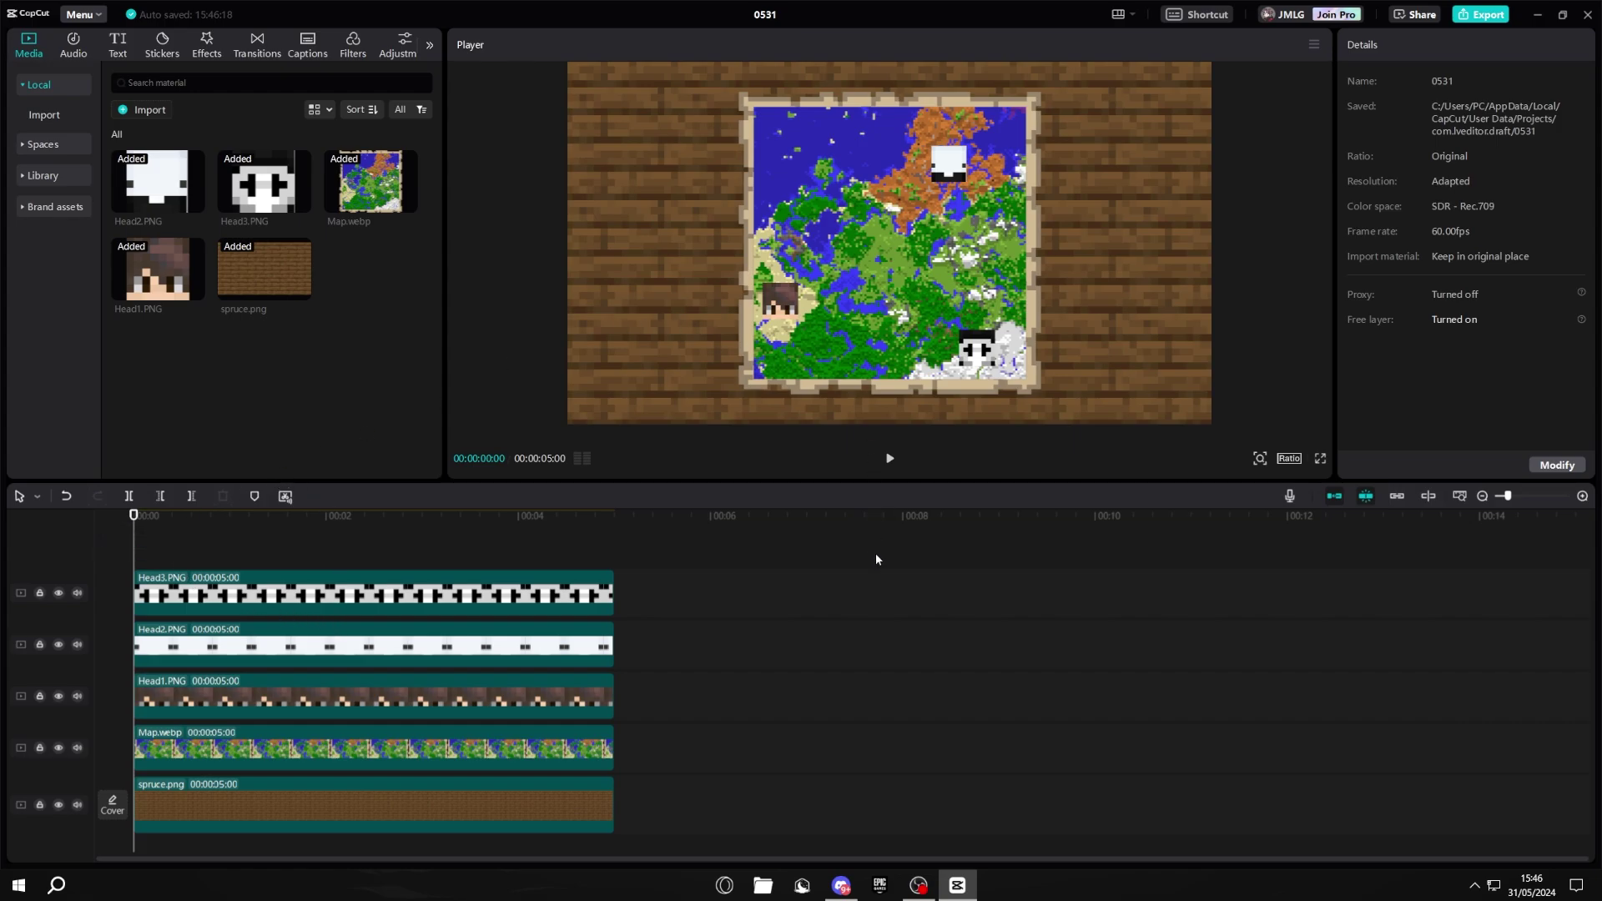
key("space")
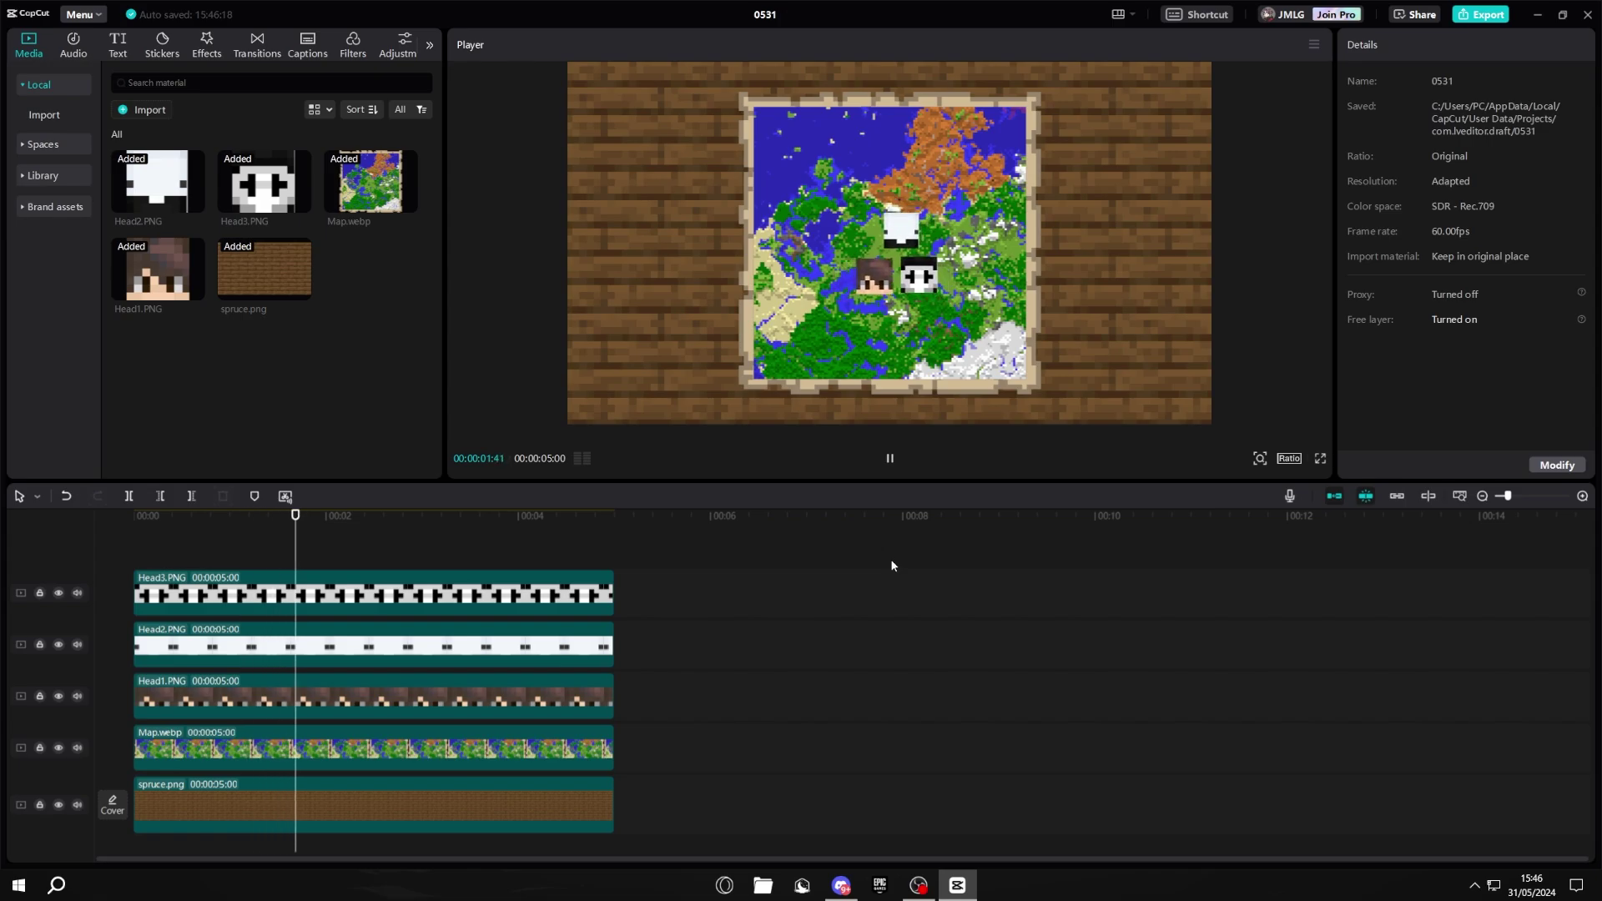
key("space")
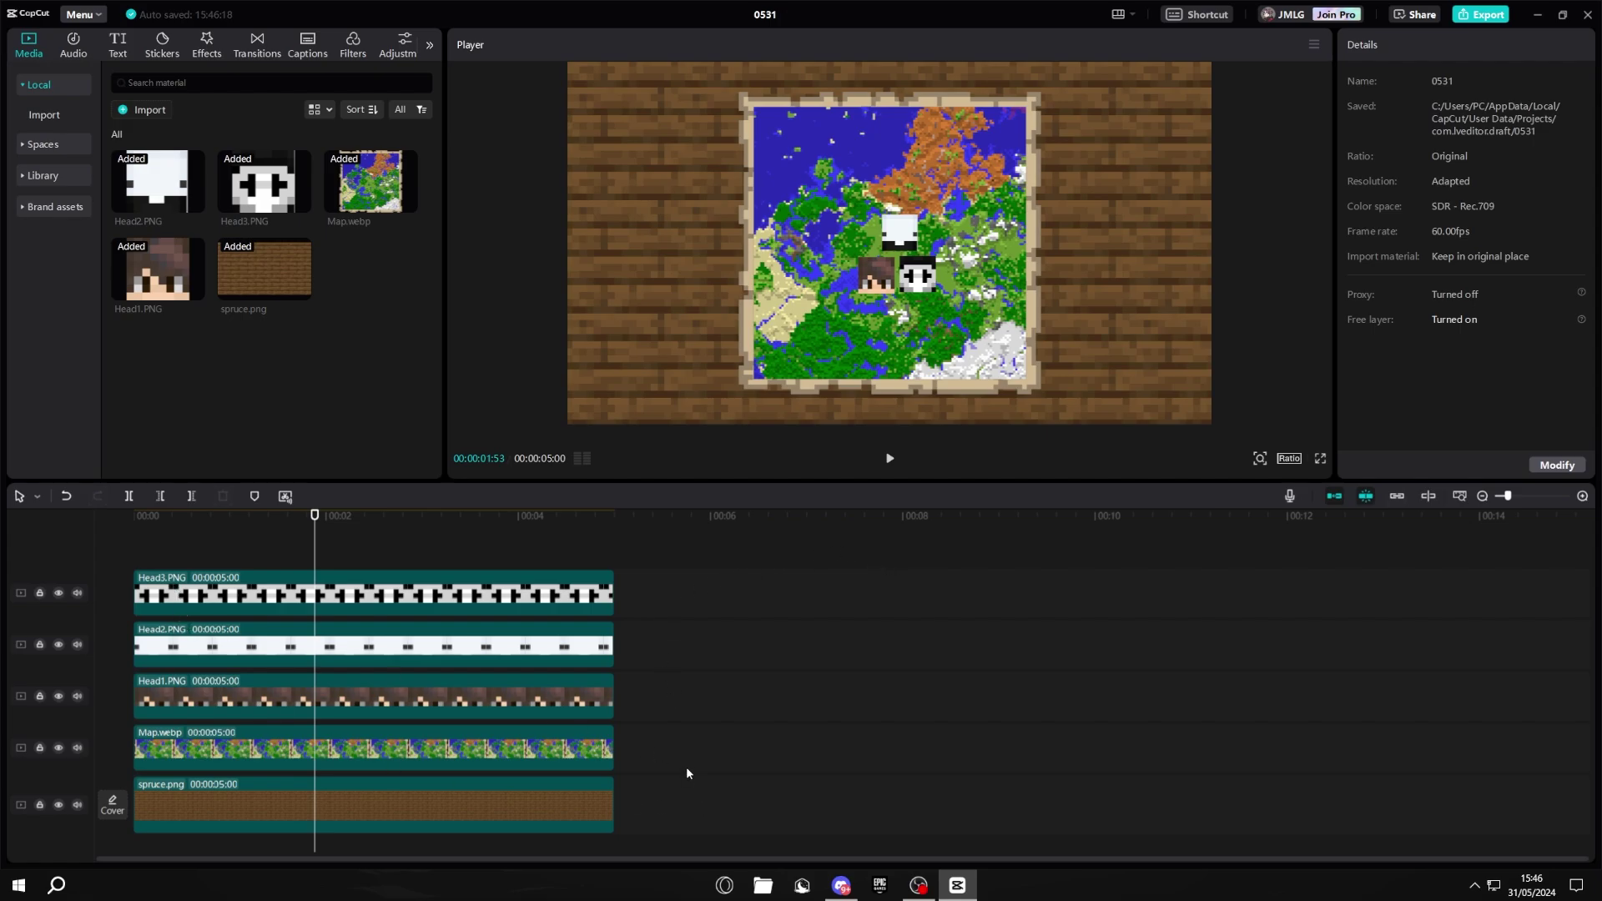
Combine the three head clips and the Map.webp clip into one compound clip
left_click_drag(631, 721, 559, 584)
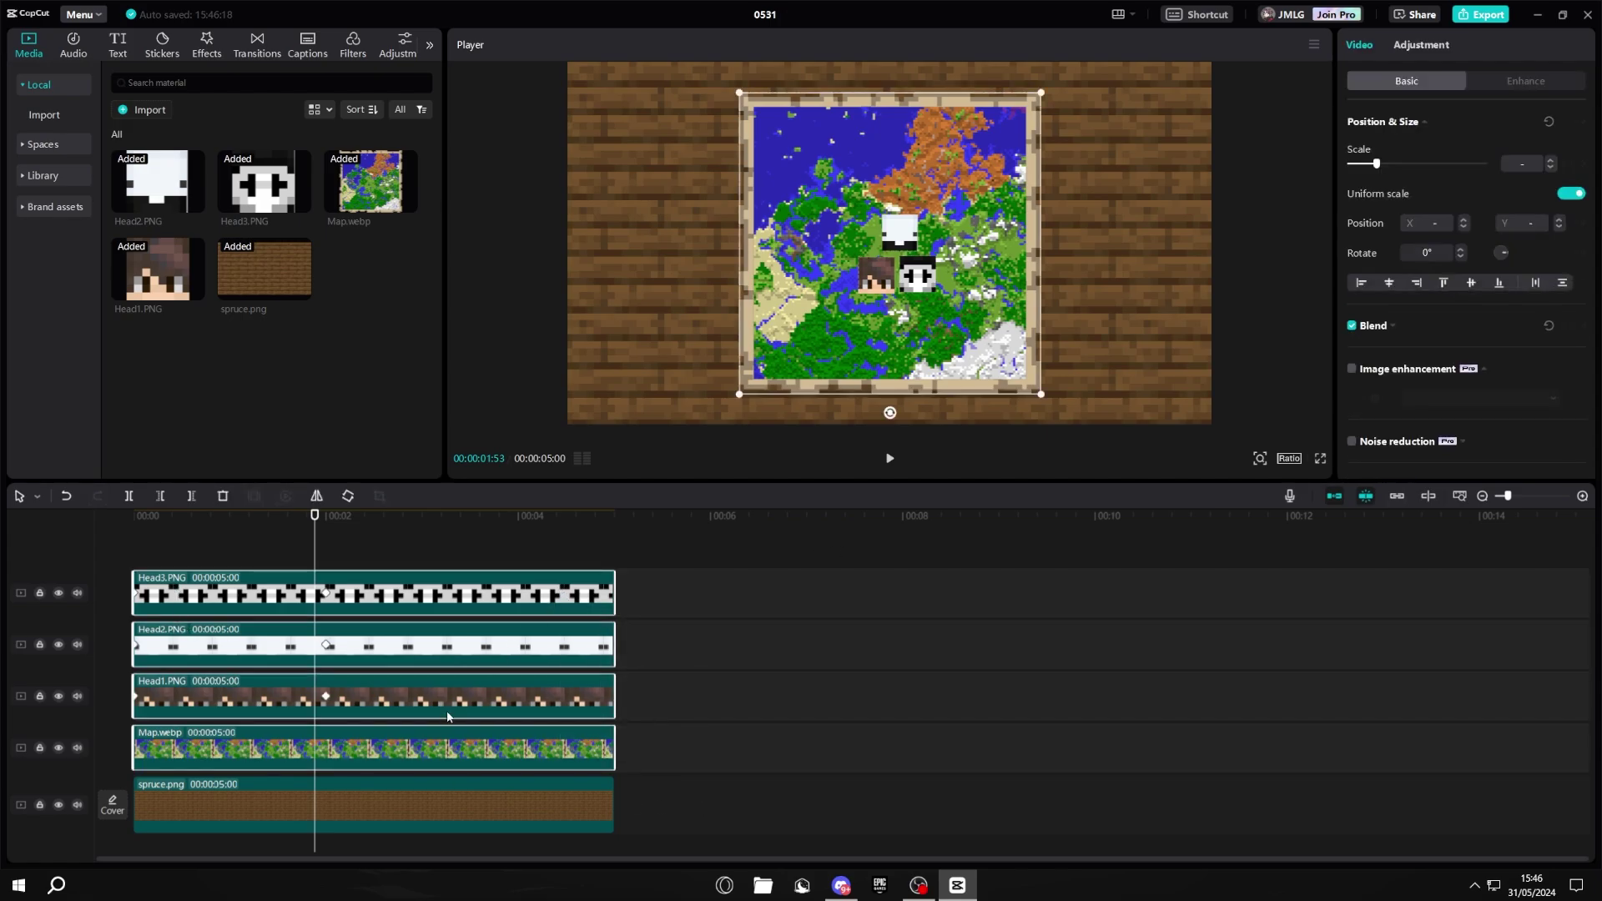
right_click(401, 745)
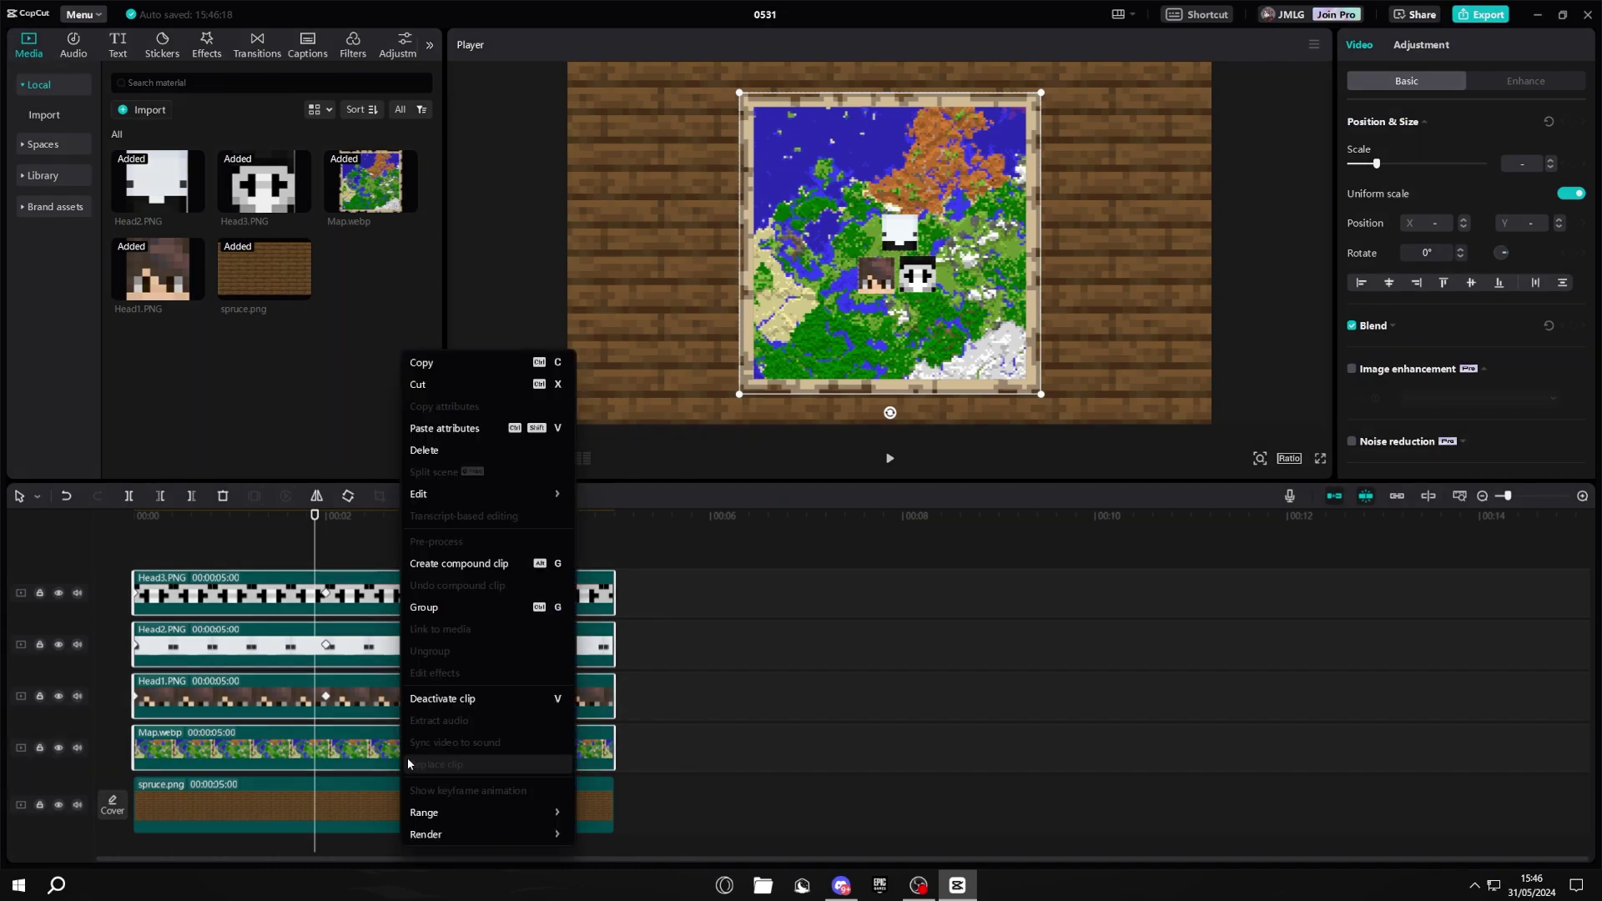
left_click(451, 565)
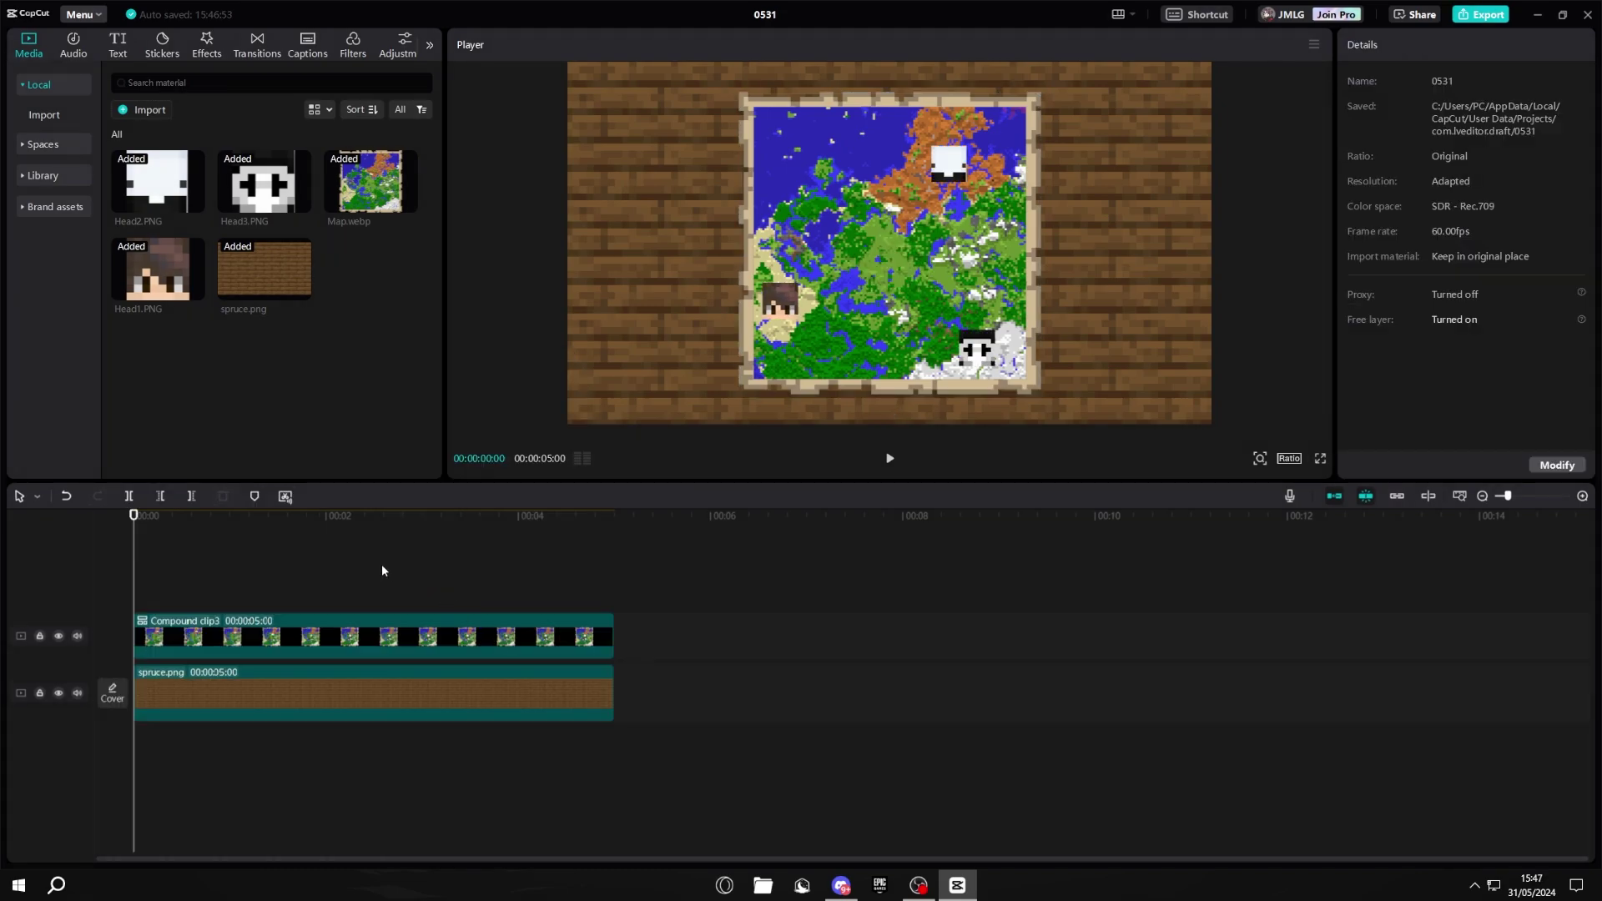
Shift the compound clip to start at 1 second and extend spruce.png to 6 seconds to match its end
left_click_drag(164, 524, 230, 520)
left_click_drag(191, 630, 288, 628)
left_click_drag(613, 679, 713, 680)
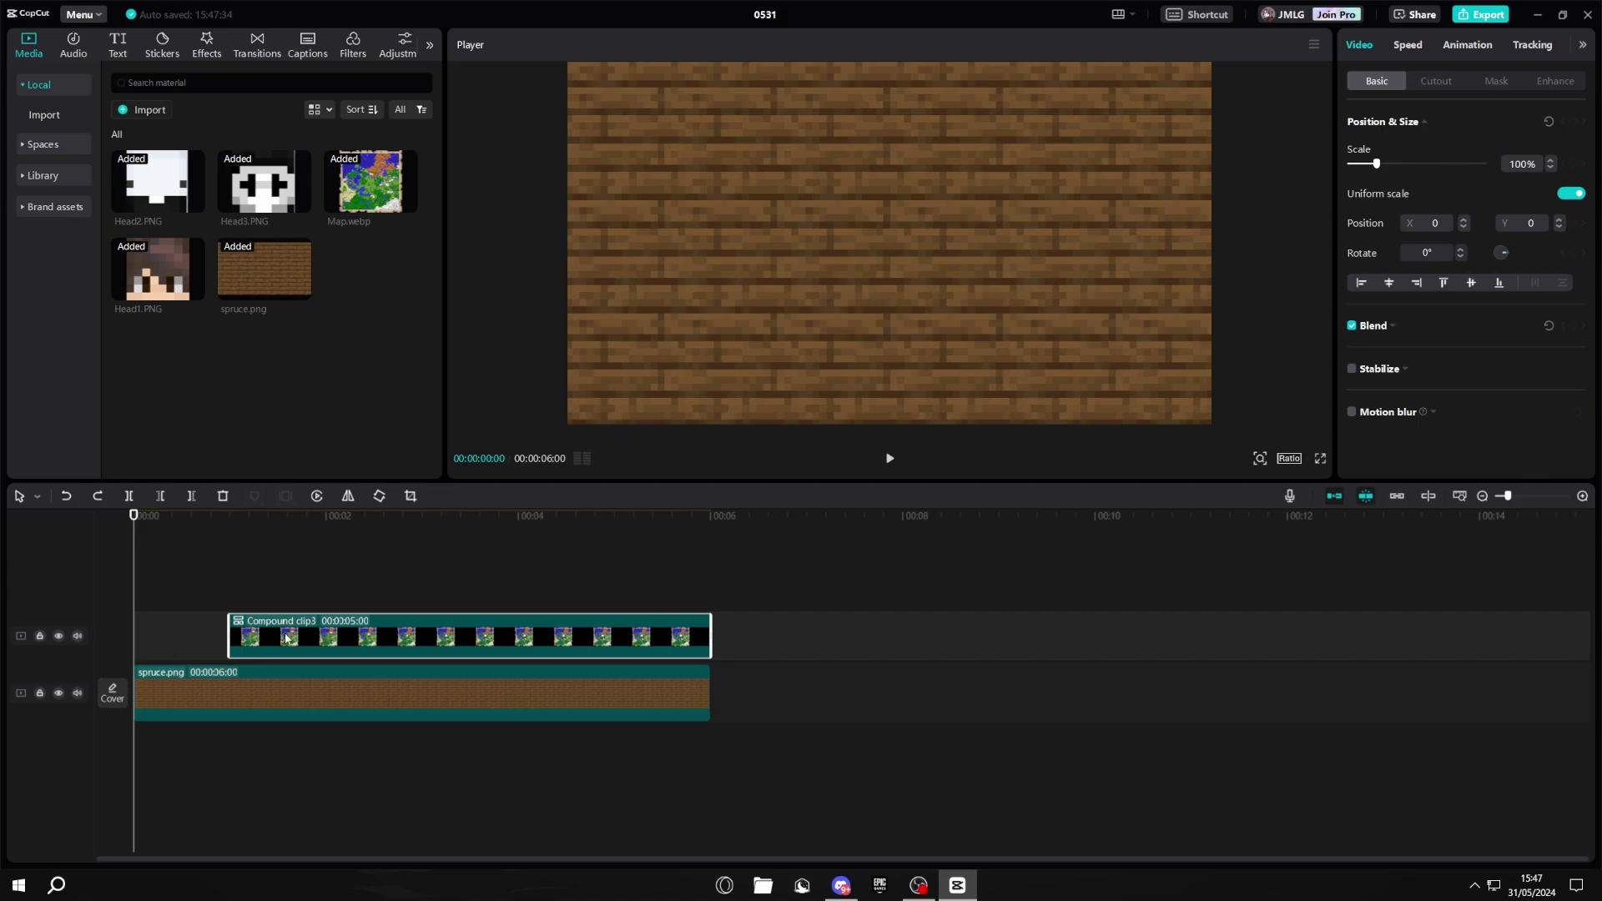
Make a freeze frame from a copy of the compound clip at the start of the timeline and trim it to 1 second
key("ctrl+shift+z")
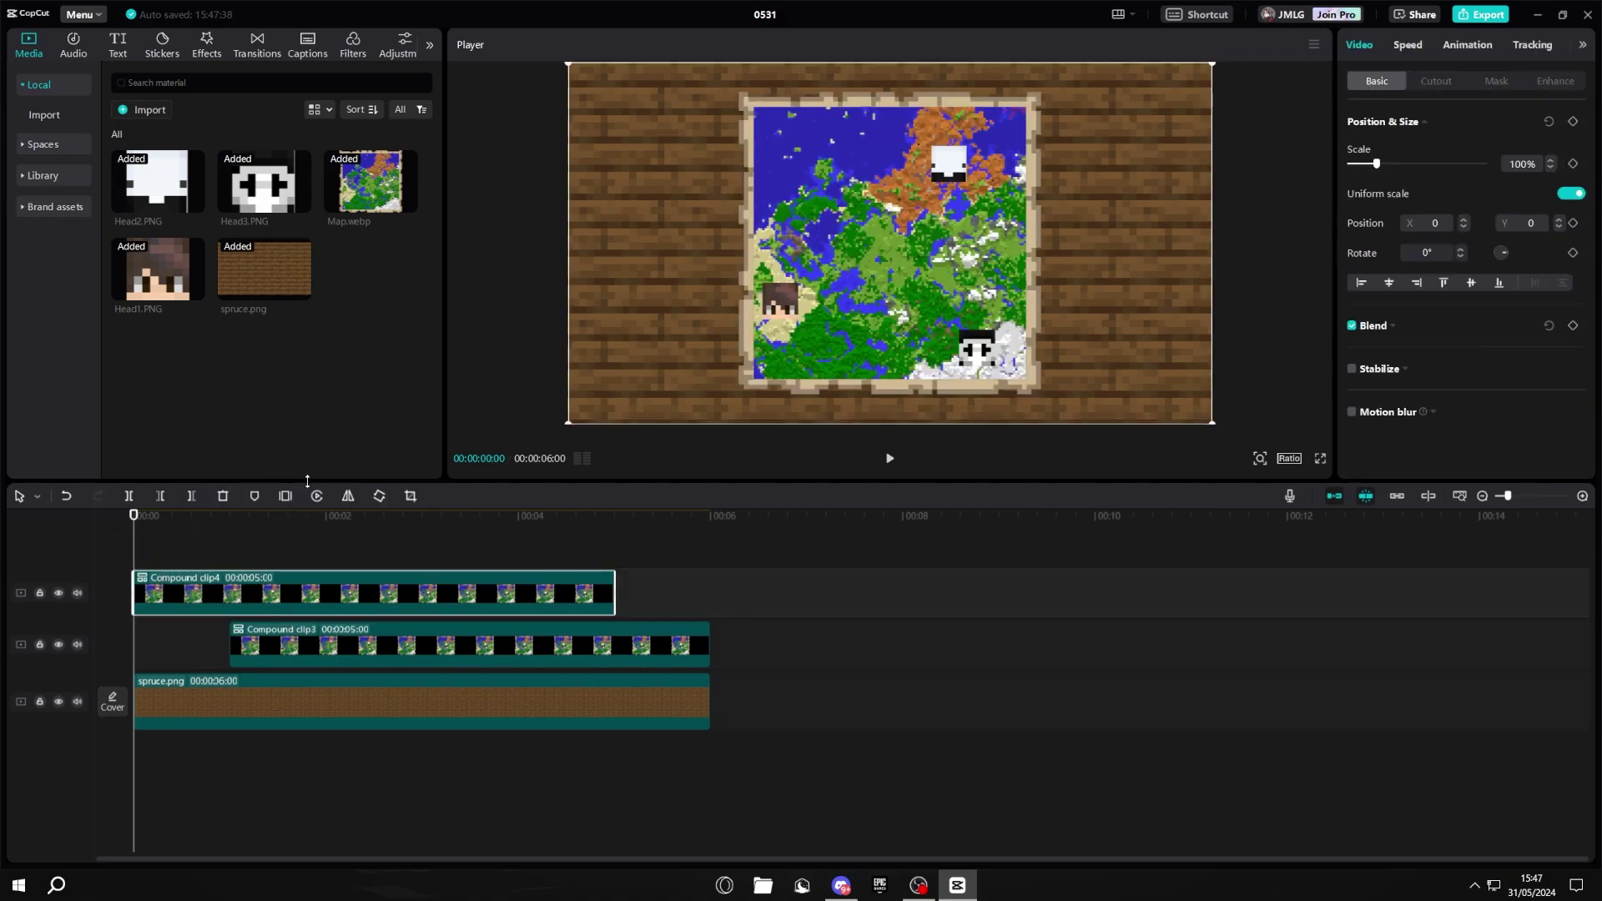
left_click(286, 496)
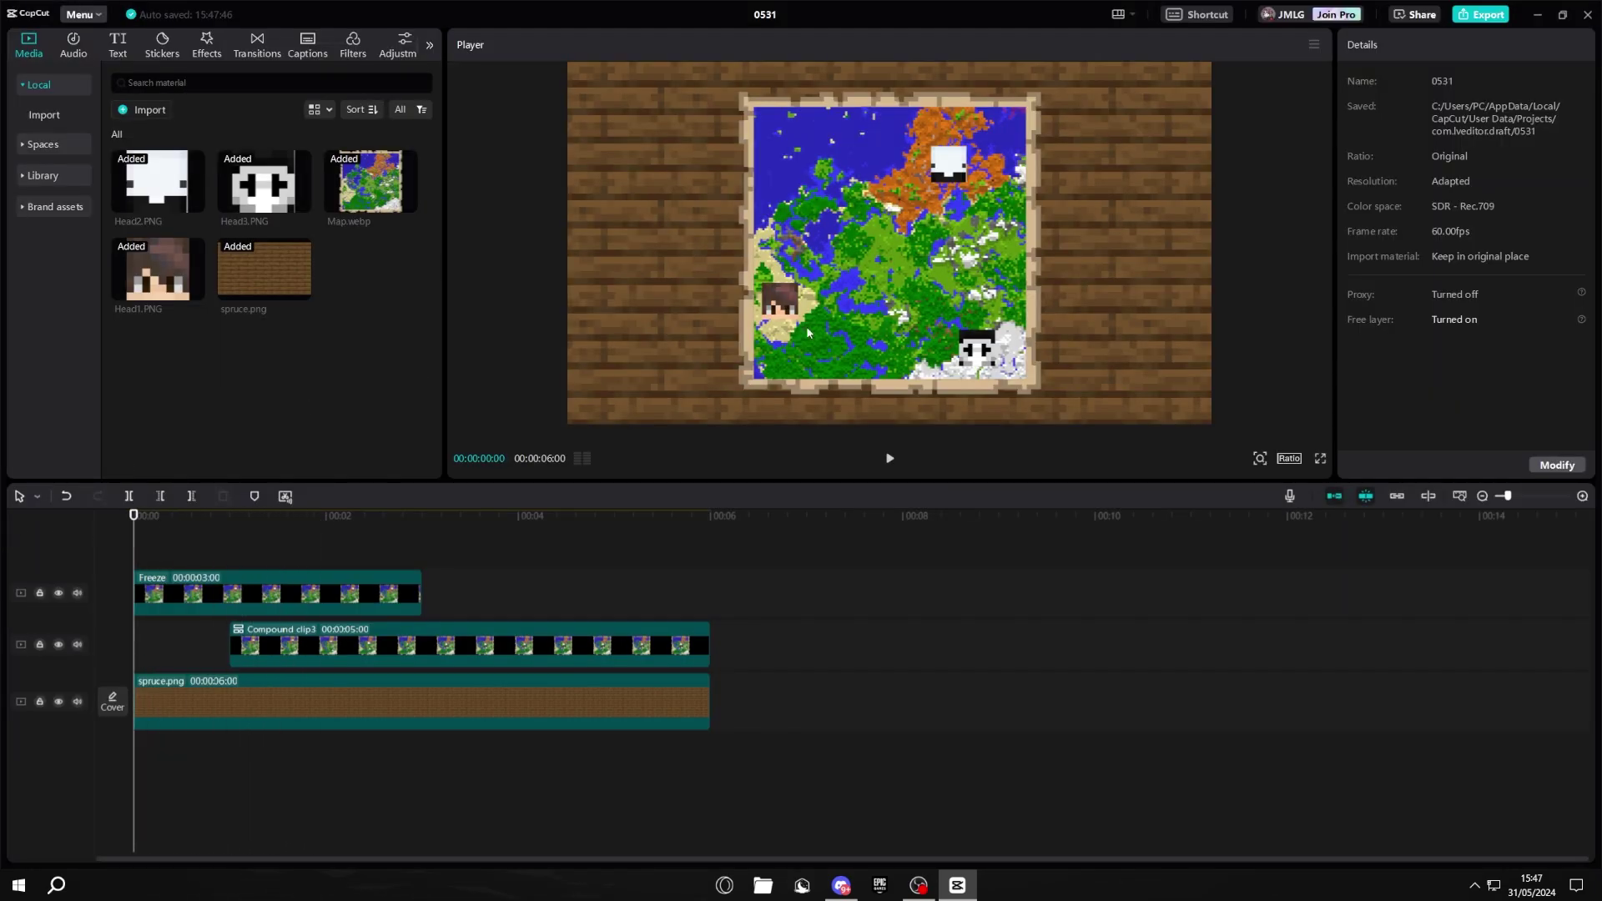
left_click_drag(419, 592, 232, 594)
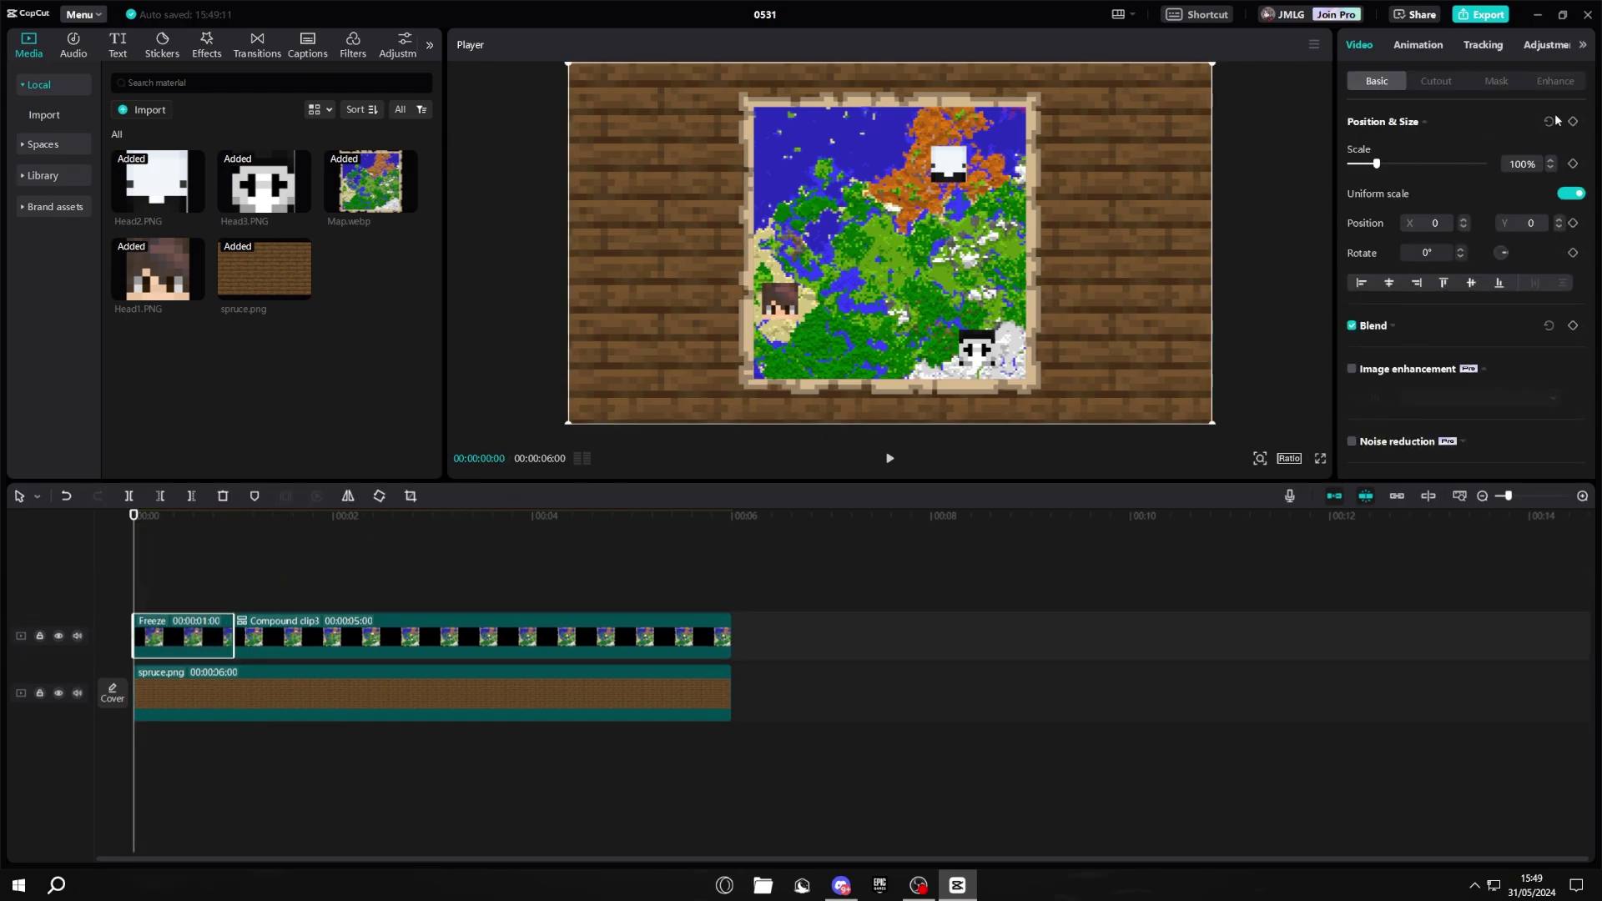
Keyframe the freeze clip's Position & Size at 0 and 1 second, and move its starting position below the frame to Y -2160
left_click(1572, 120)
left_click(233, 516)
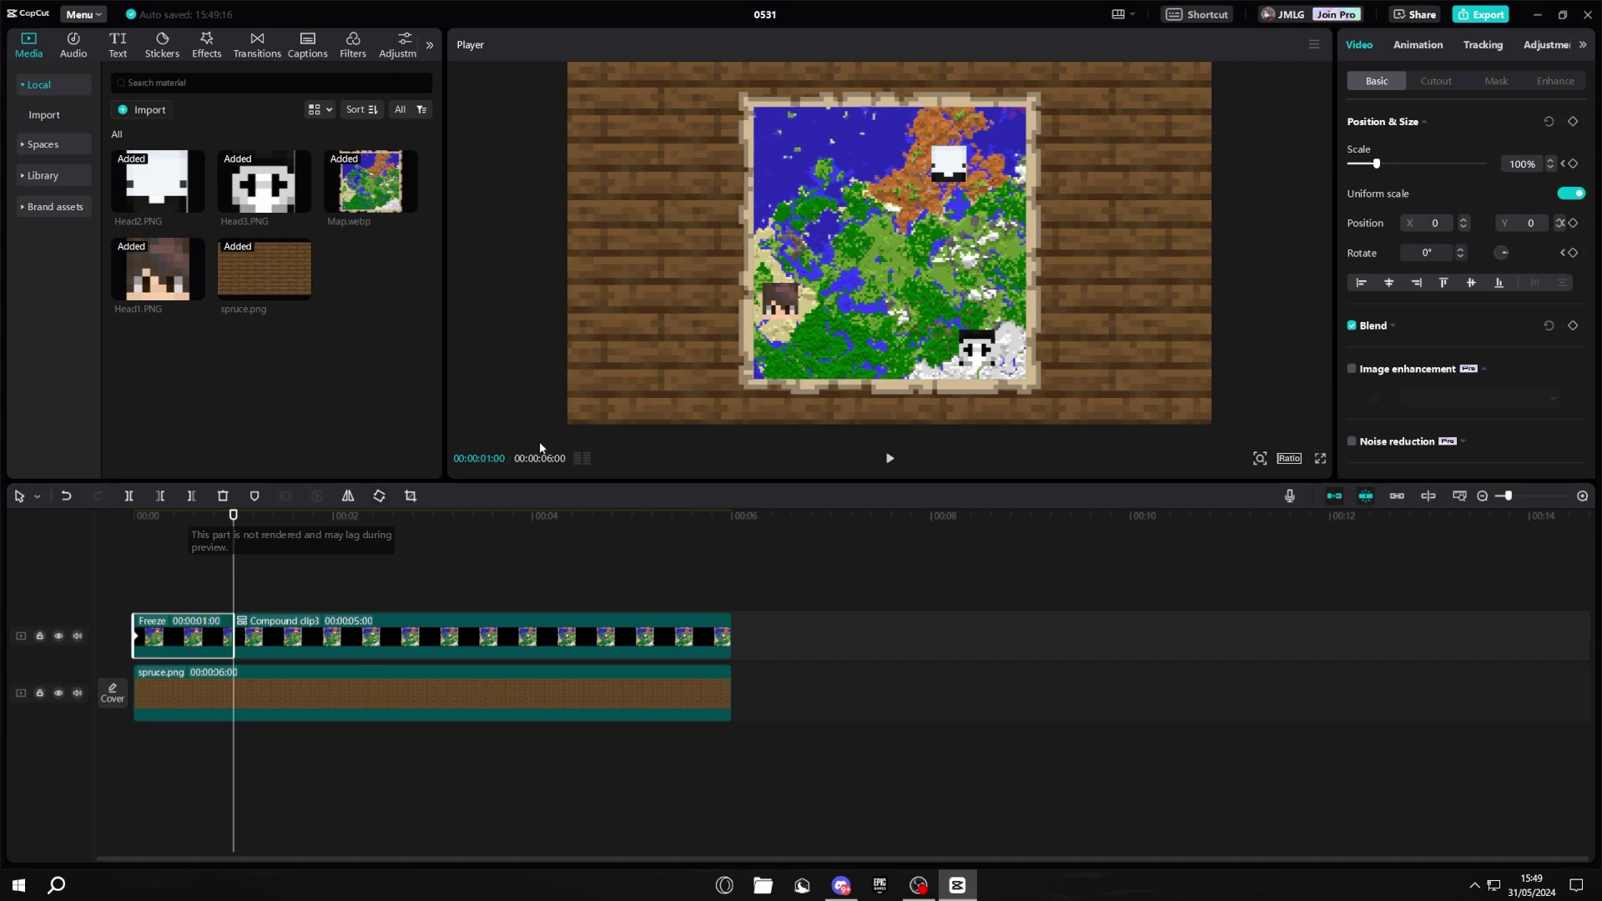
left_click(1573, 122)
left_click_drag(191, 515, 115, 531)
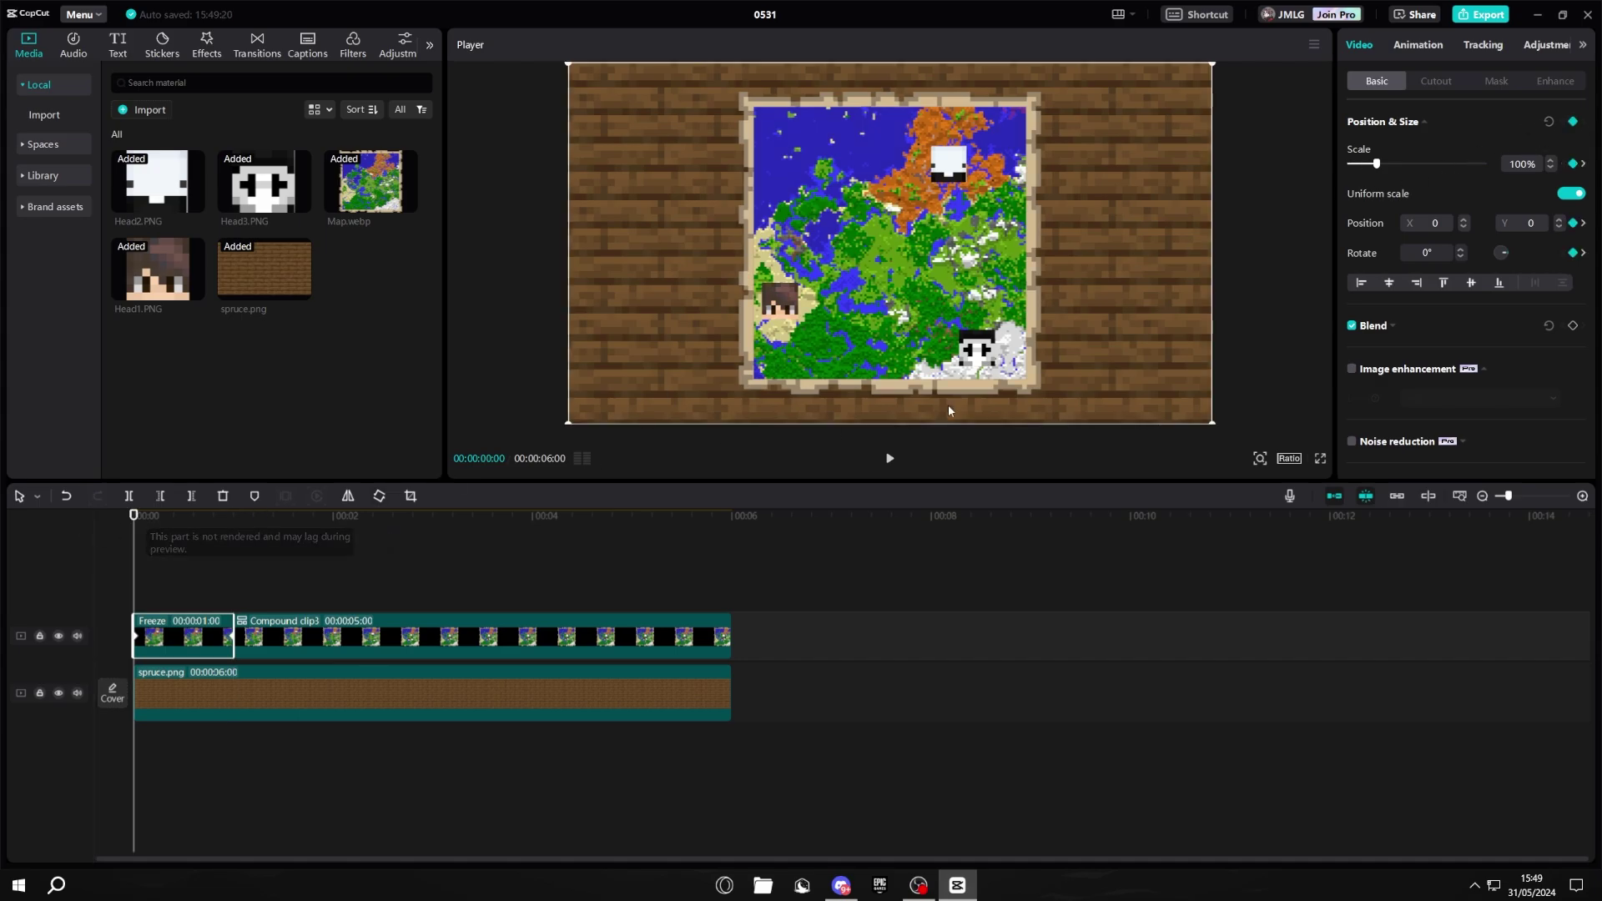
left_click_drag(939, 192, 936, 547)
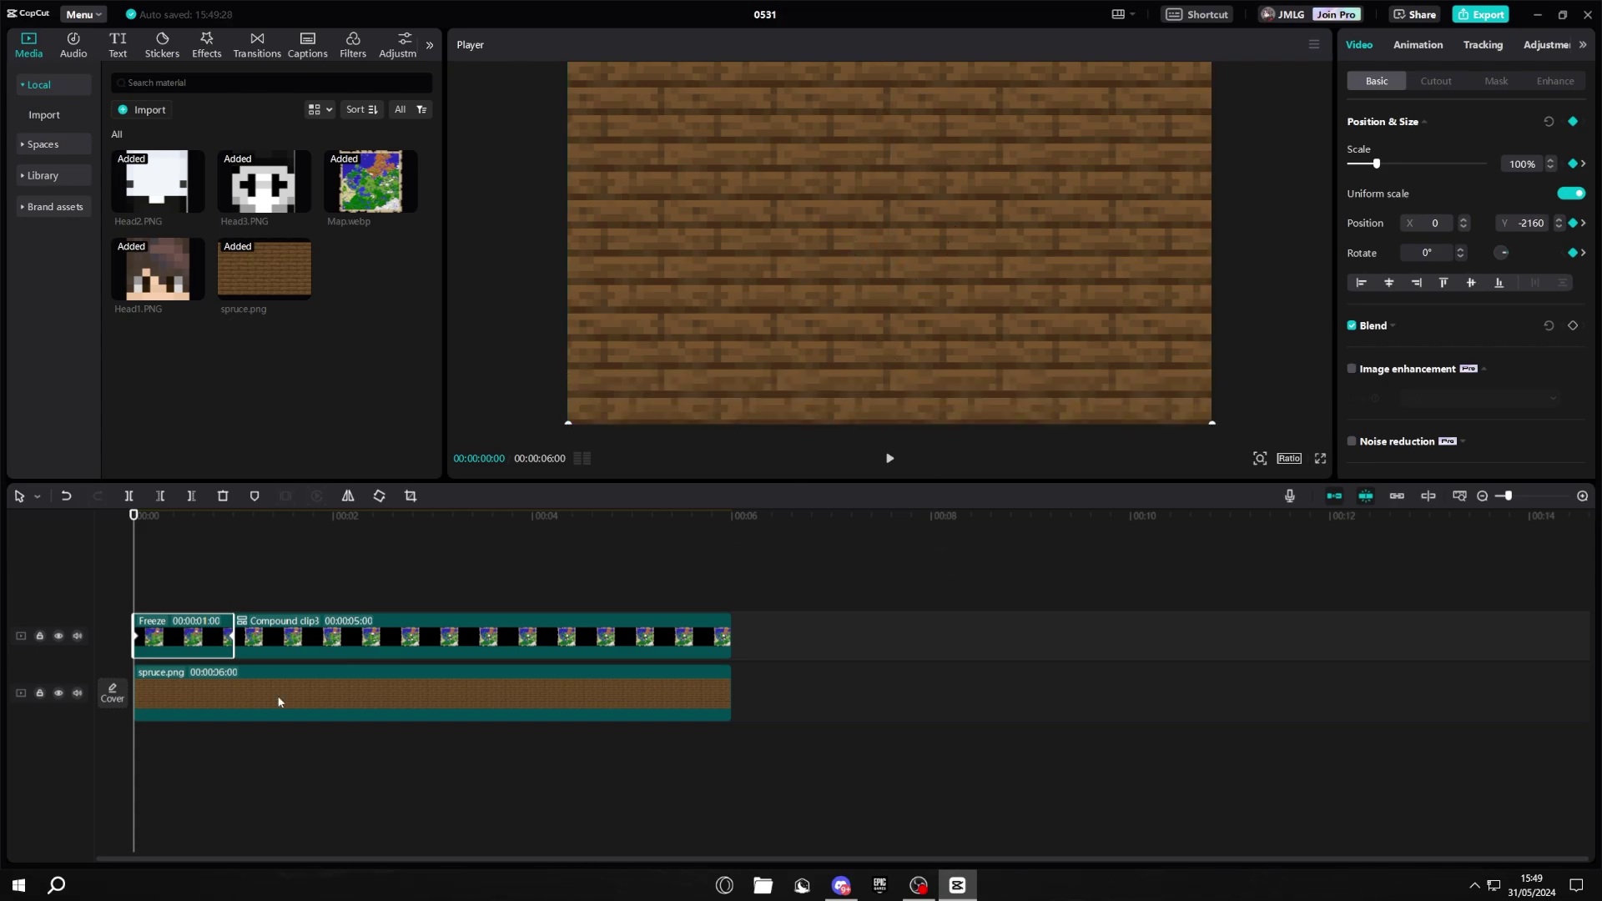
Ease the freeze clip's Y position curve so it slows towards the end keyframe, hide the keyframe animation and play the result
right_click(192, 665)
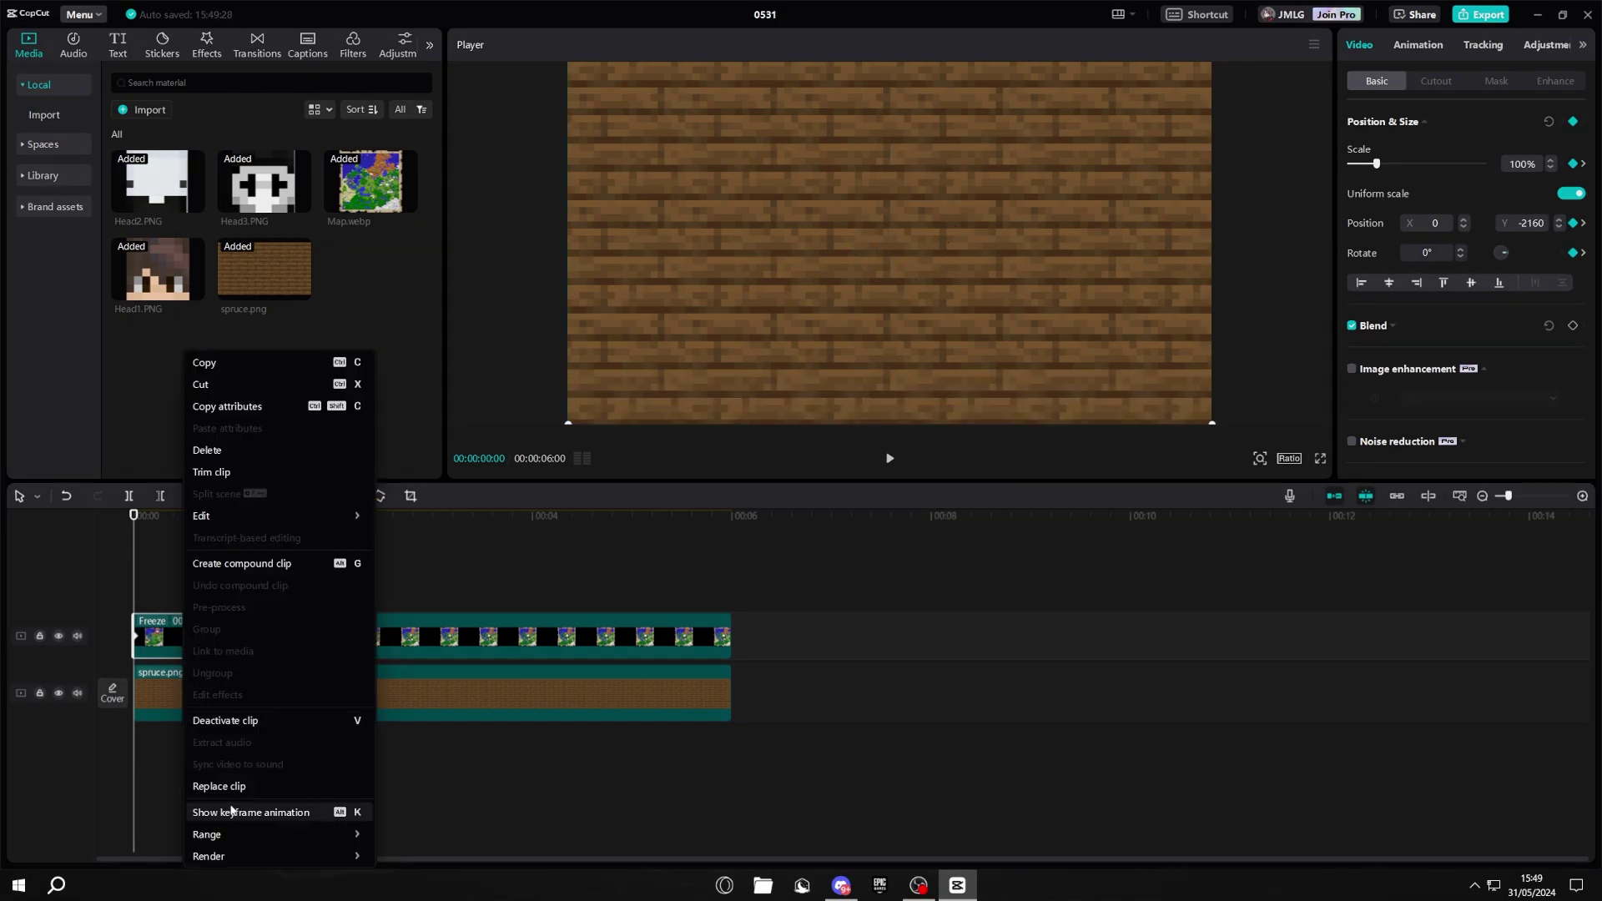
left_click(250, 811)
left_click(197, 634)
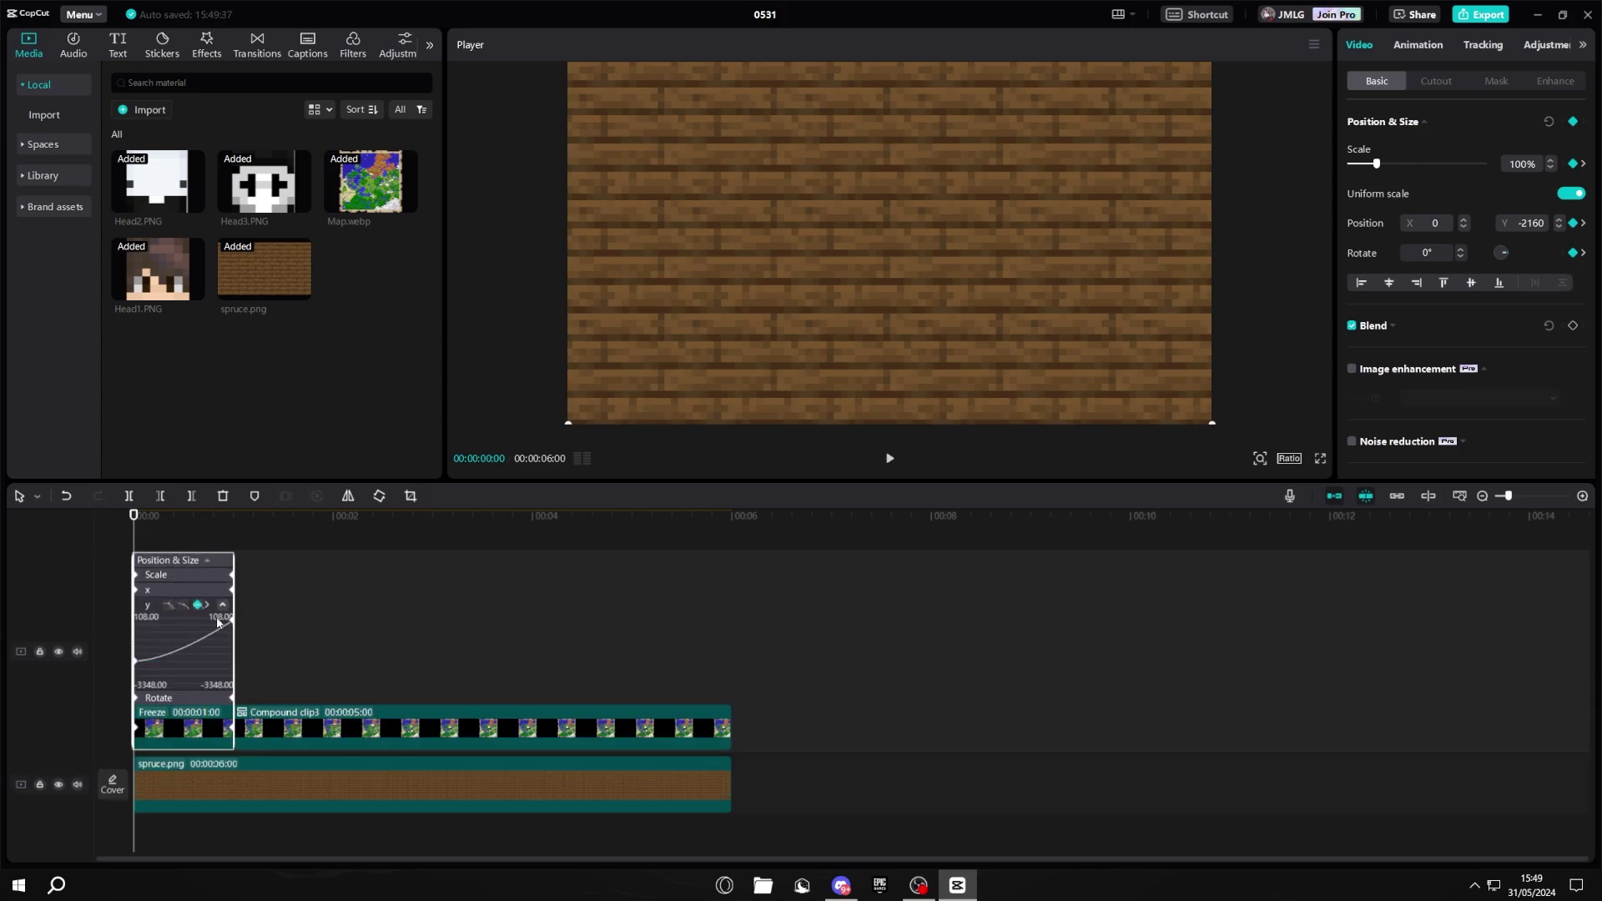
left_click_drag(231, 622, 184, 618)
right_click(210, 698)
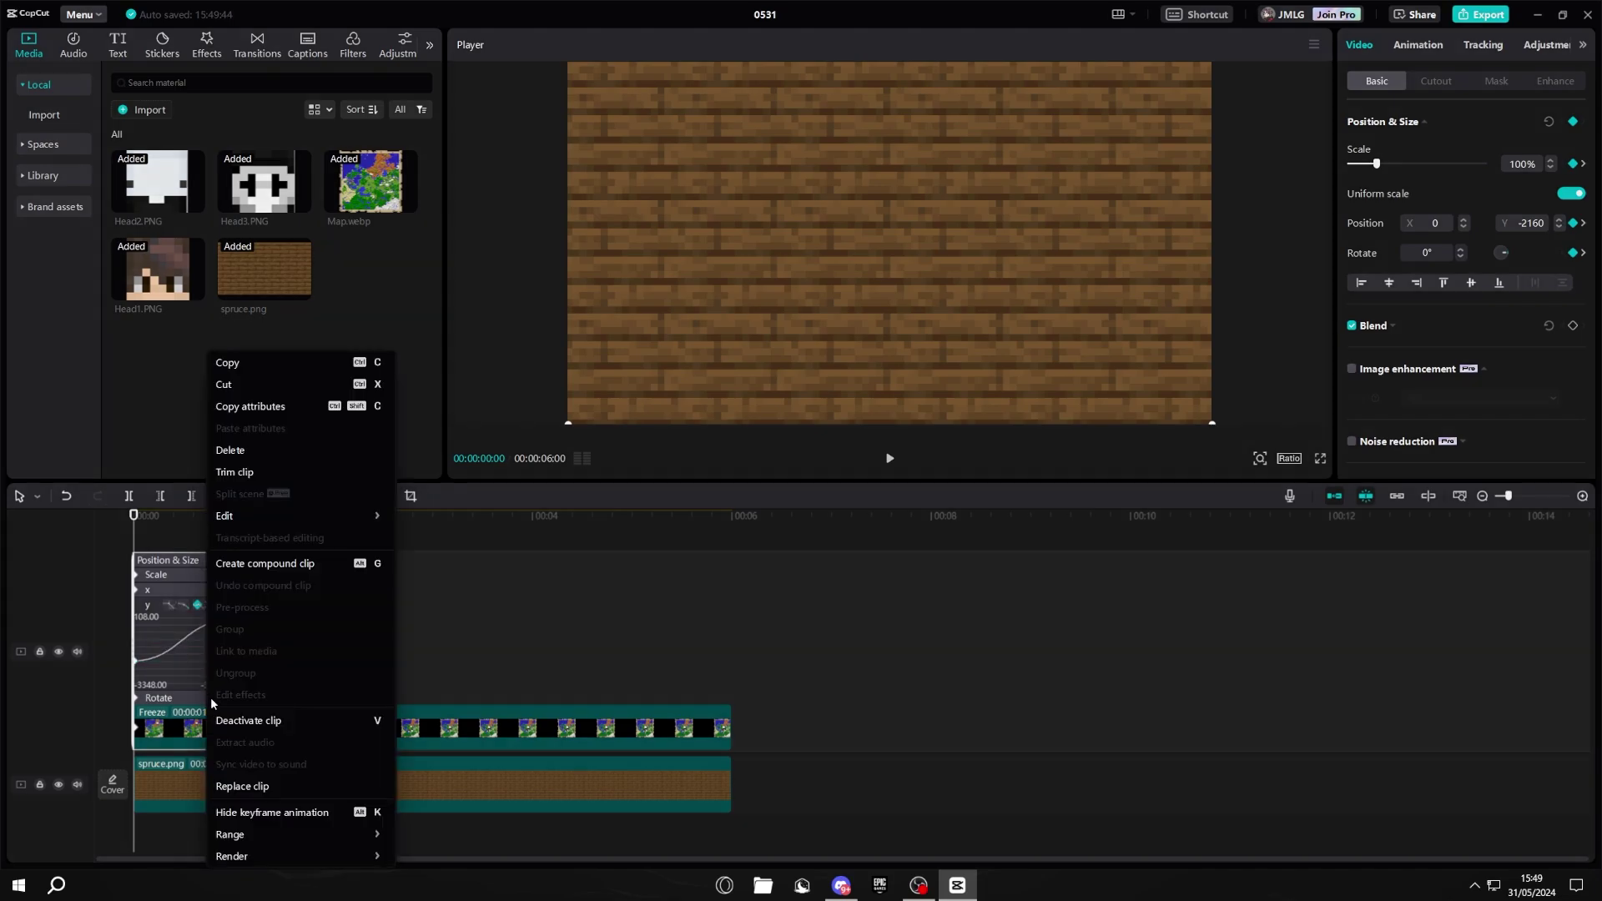
left_click(249, 818)
left_click(254, 810)
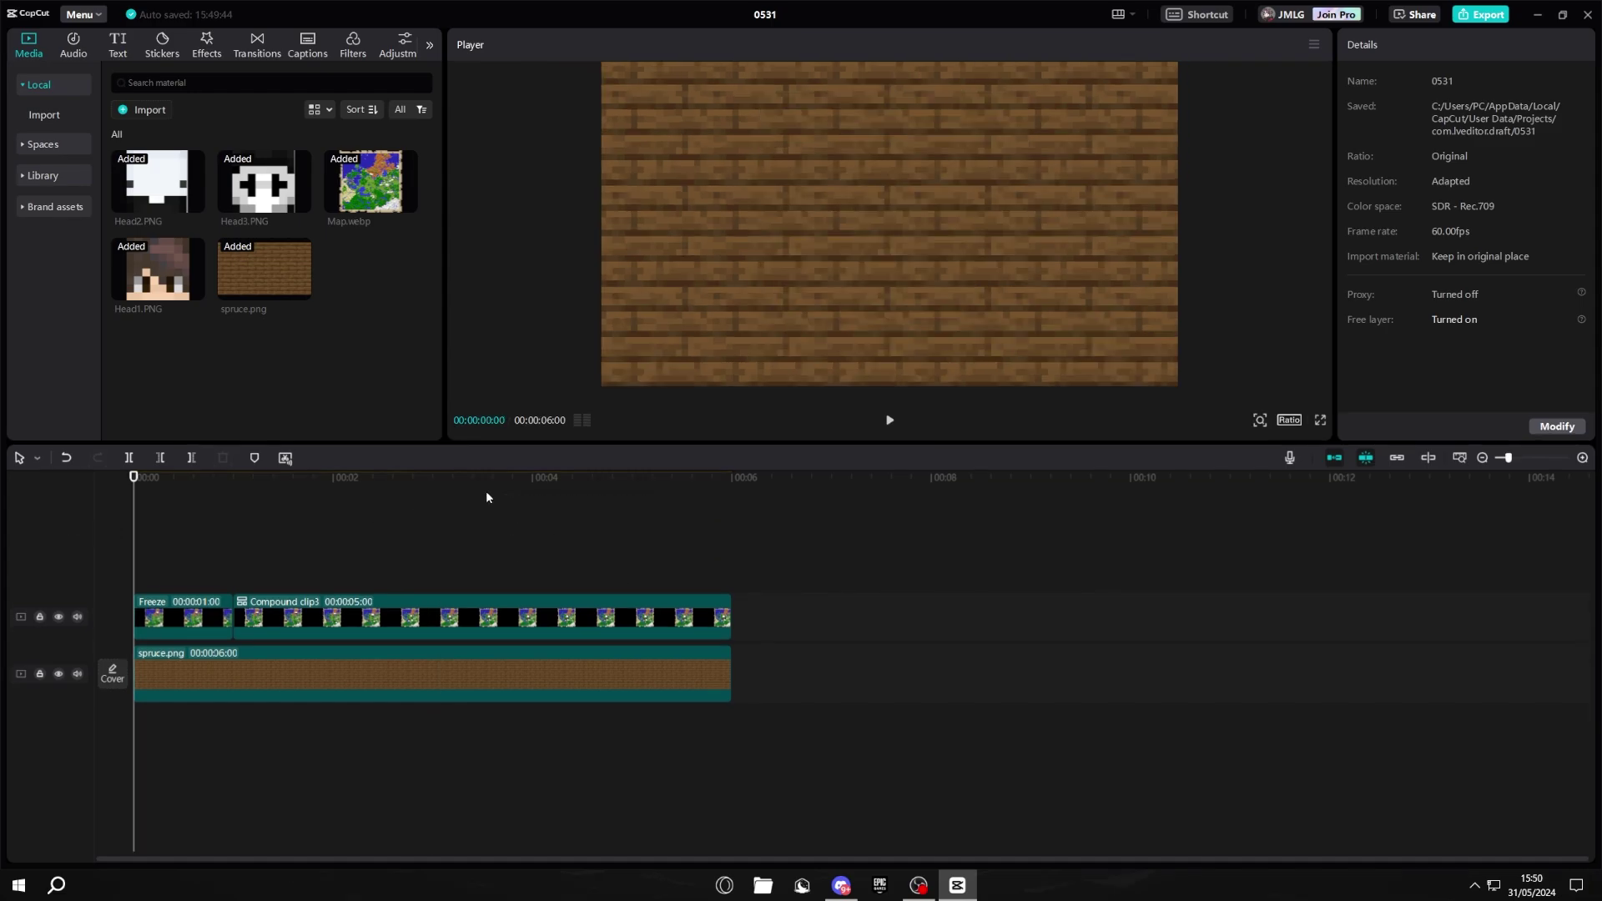
key("space")
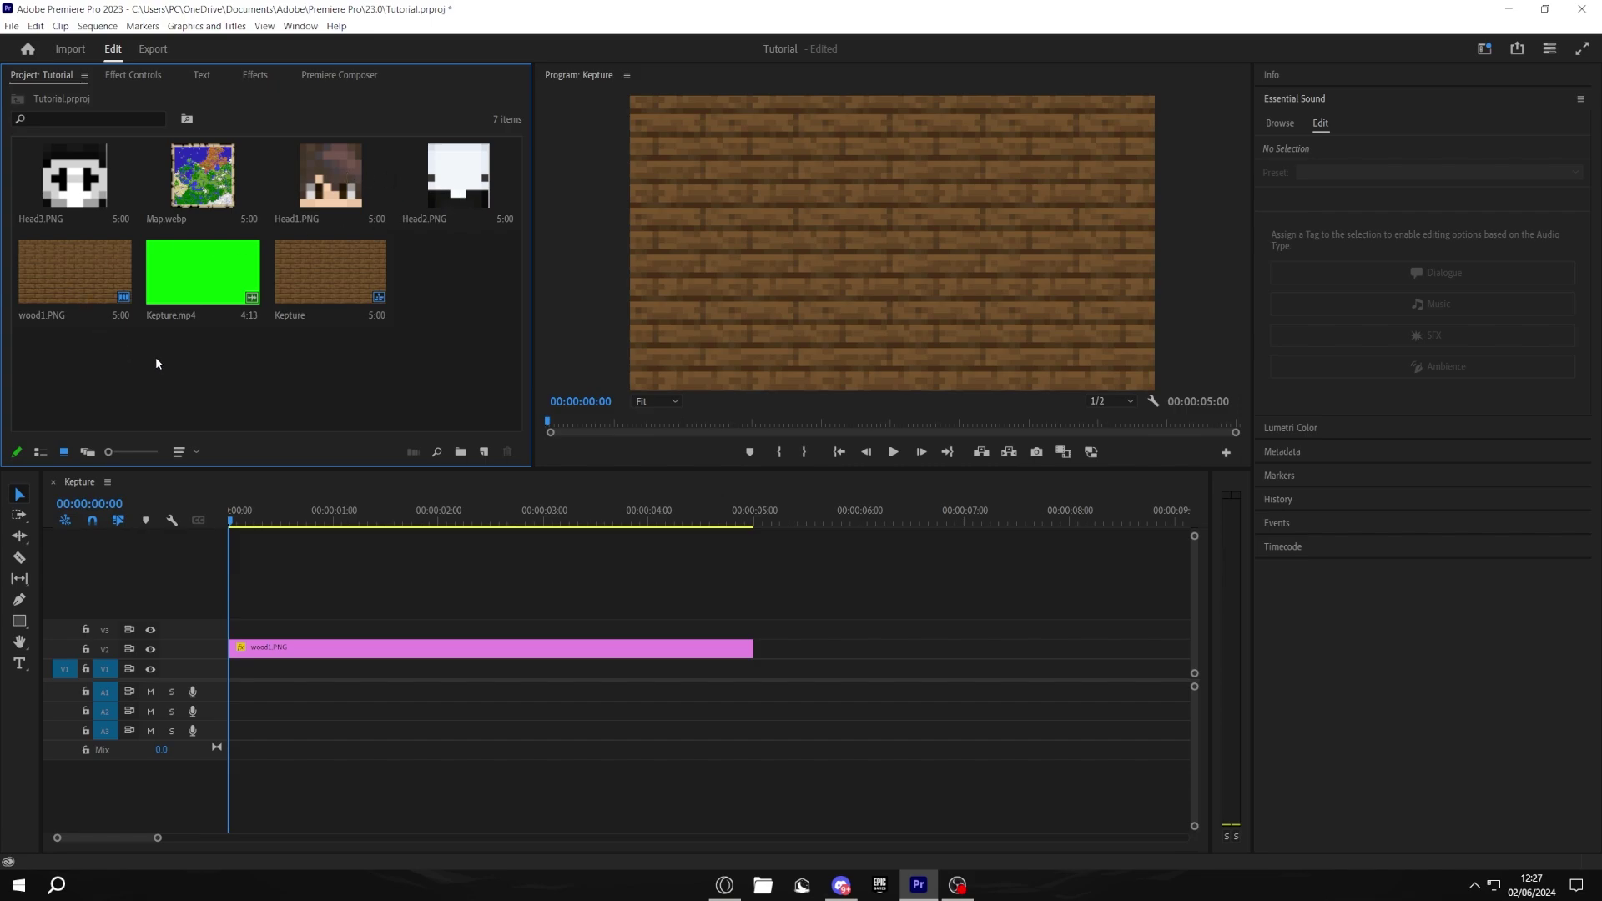
In Premiere Pro, place Map.webp on the track above wood1.PNG and scale it up to almost the full frame height
left_click_drag(203, 176, 250, 629)
left_click(133, 76)
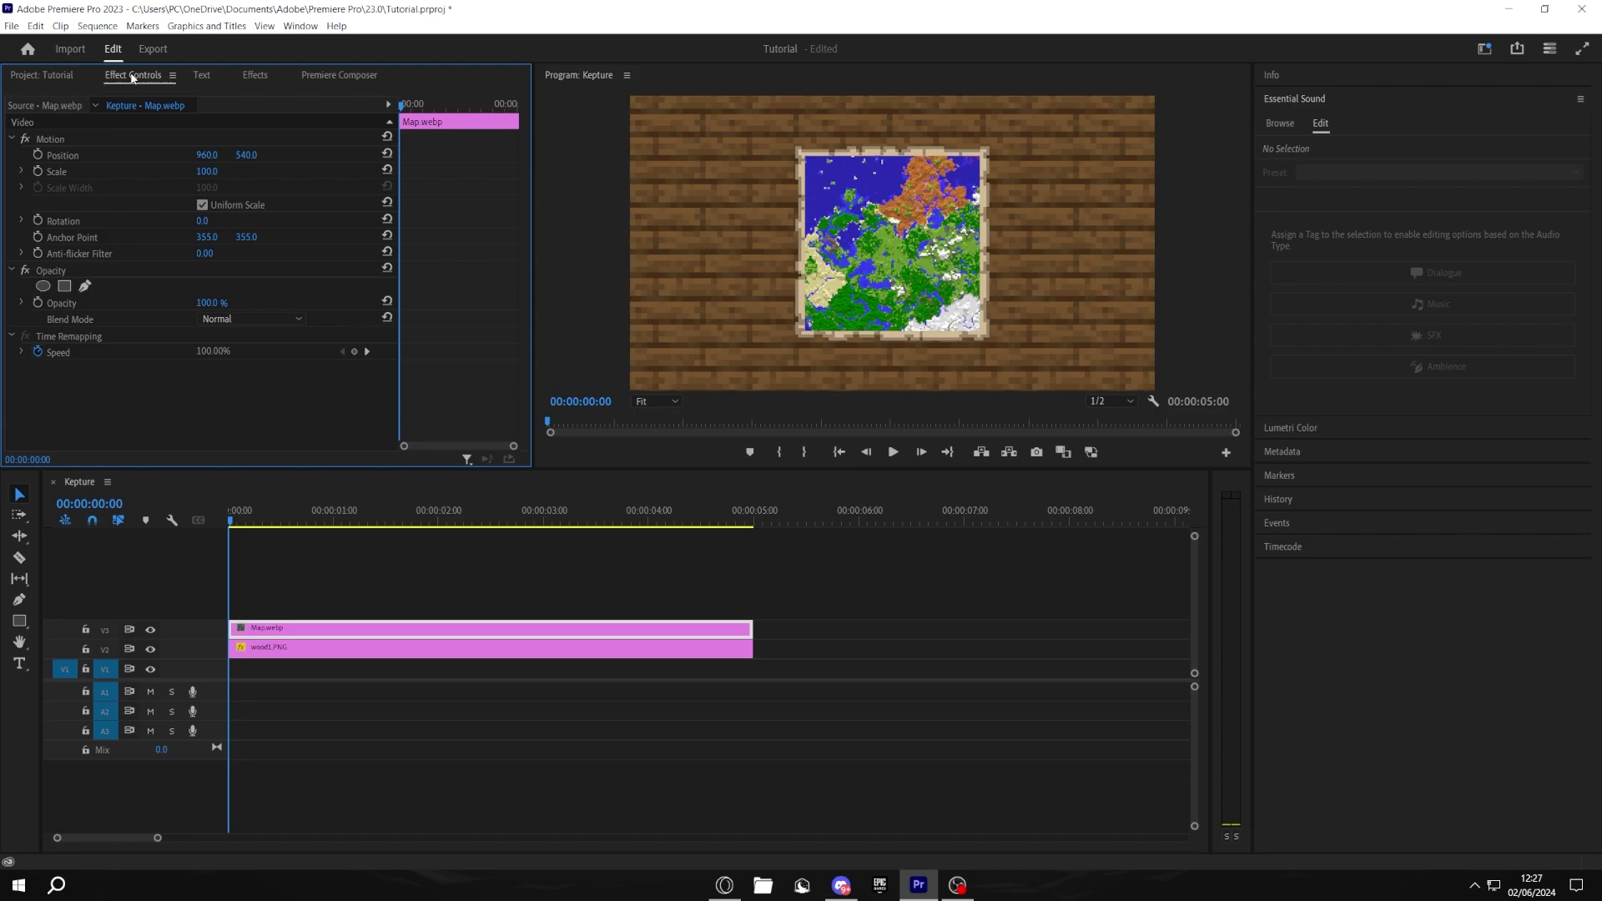
left_click(57, 75)
left_click(125, 76)
left_click(64, 171)
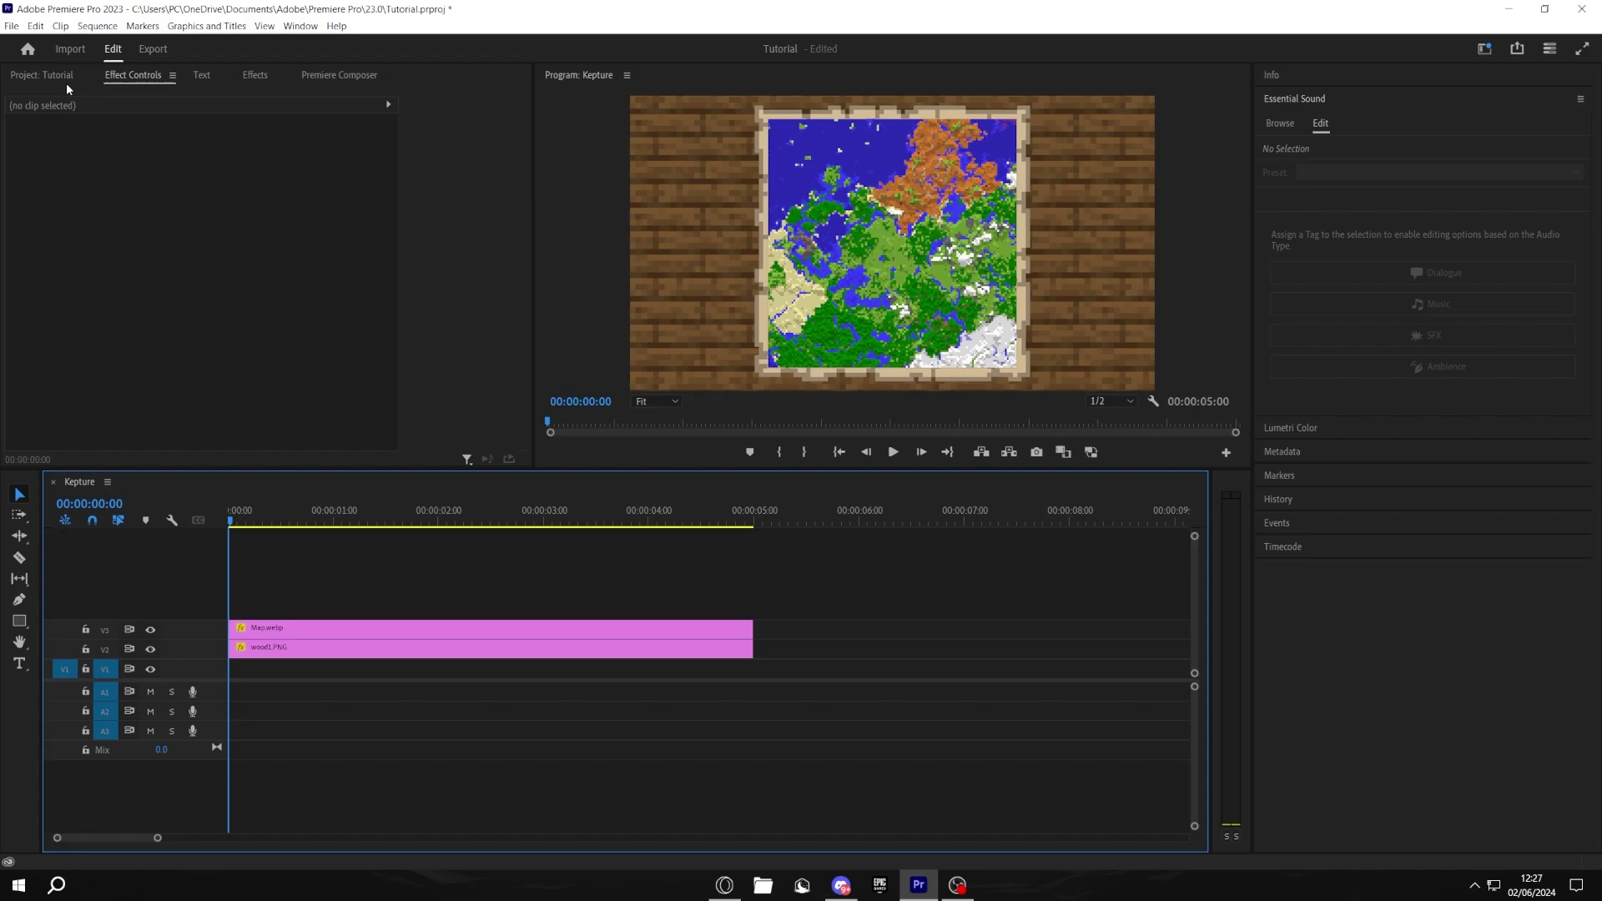
Stack Head3.PNG, Head1.PNG and Head2.PNG on tracks above the map and spread them over its upper, lower-right and lower-left areas
left_click(50, 77)
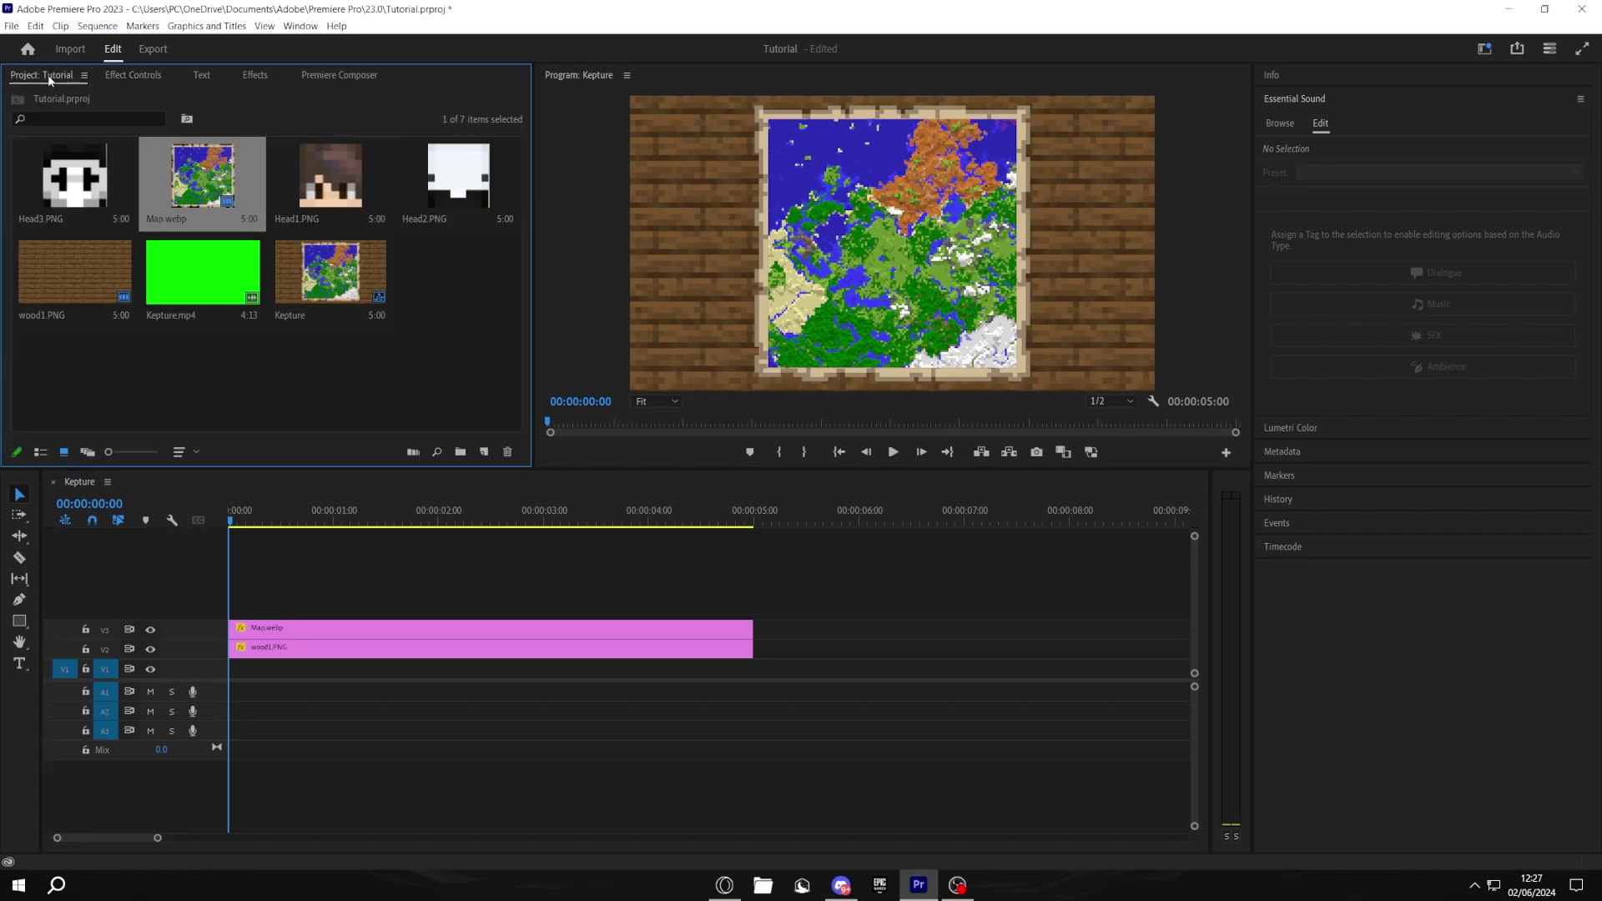
left_click_drag(71, 179, 239, 611)
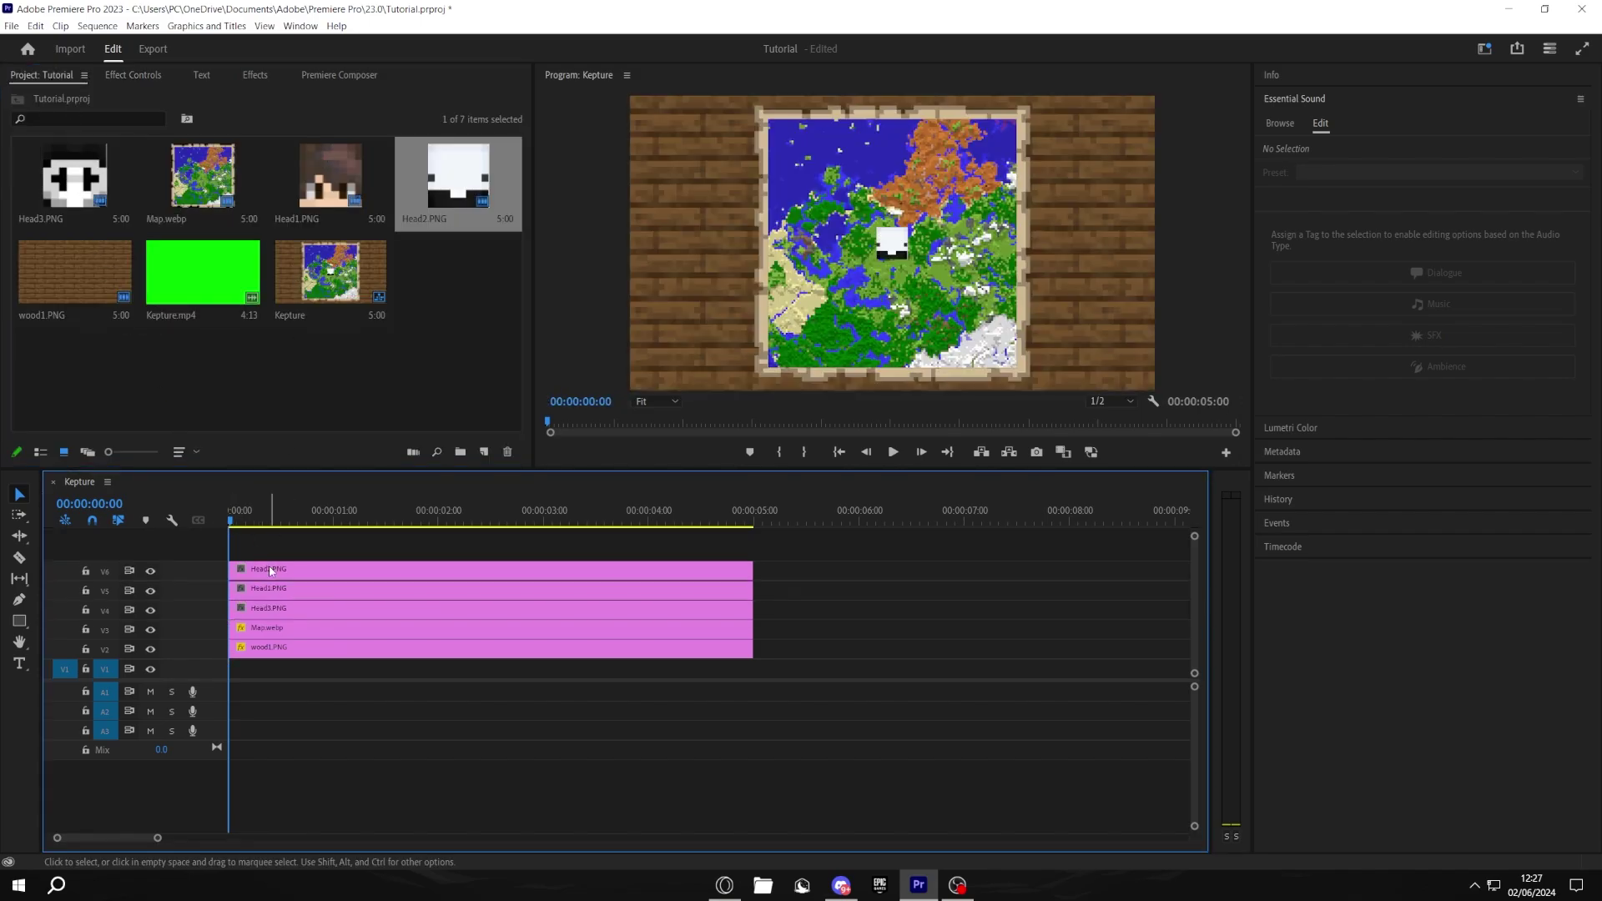
left_click(268, 572)
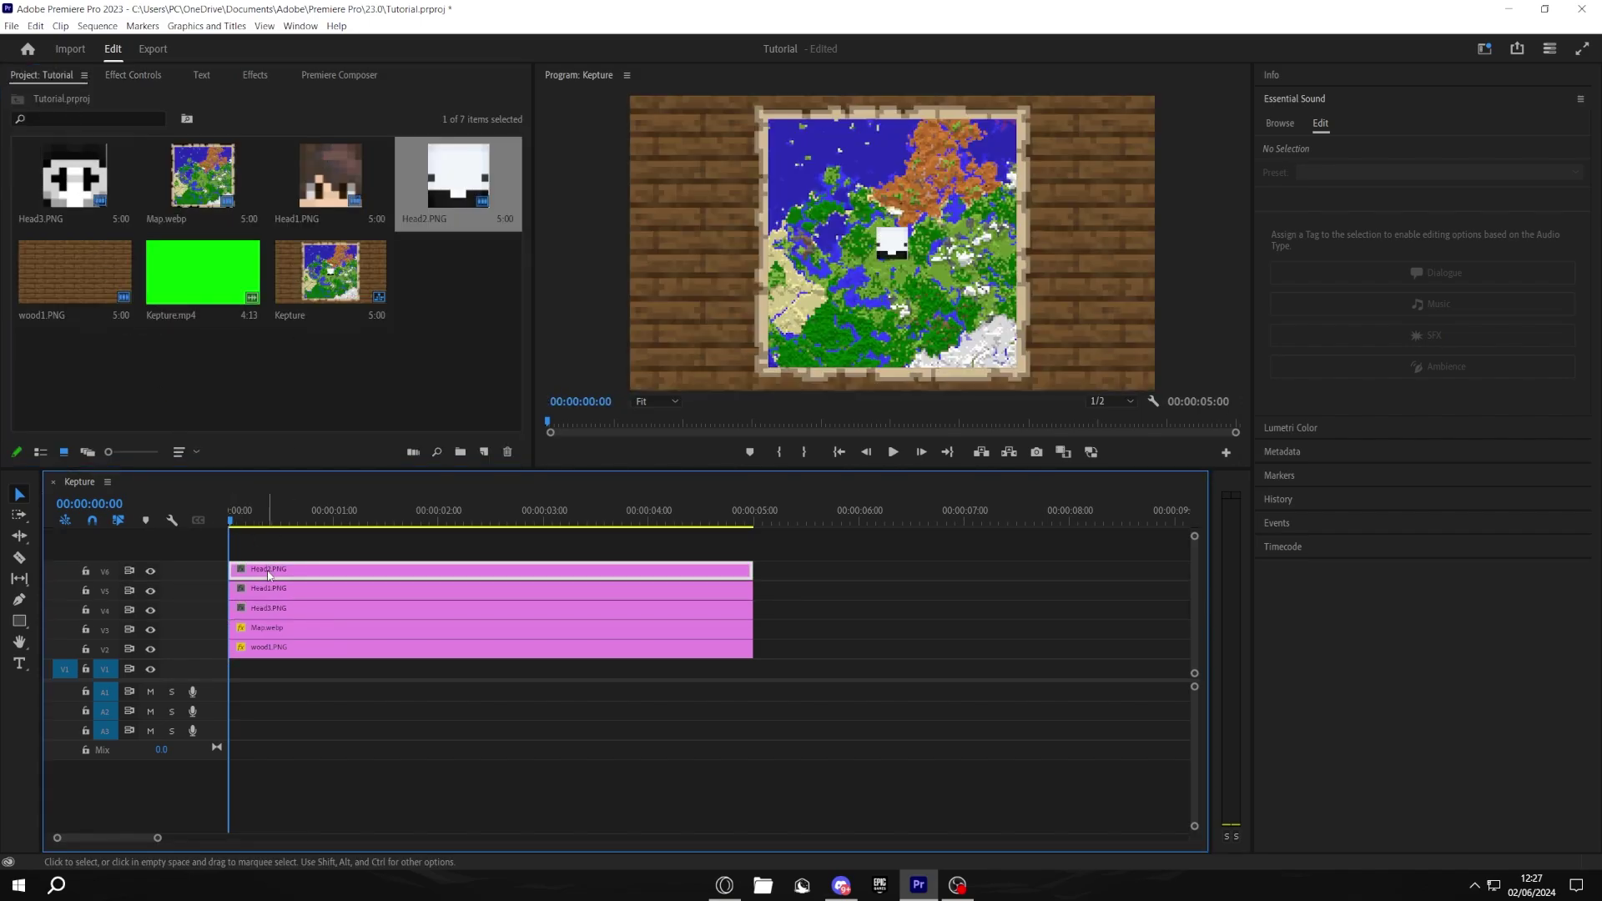
left_click(135, 75)
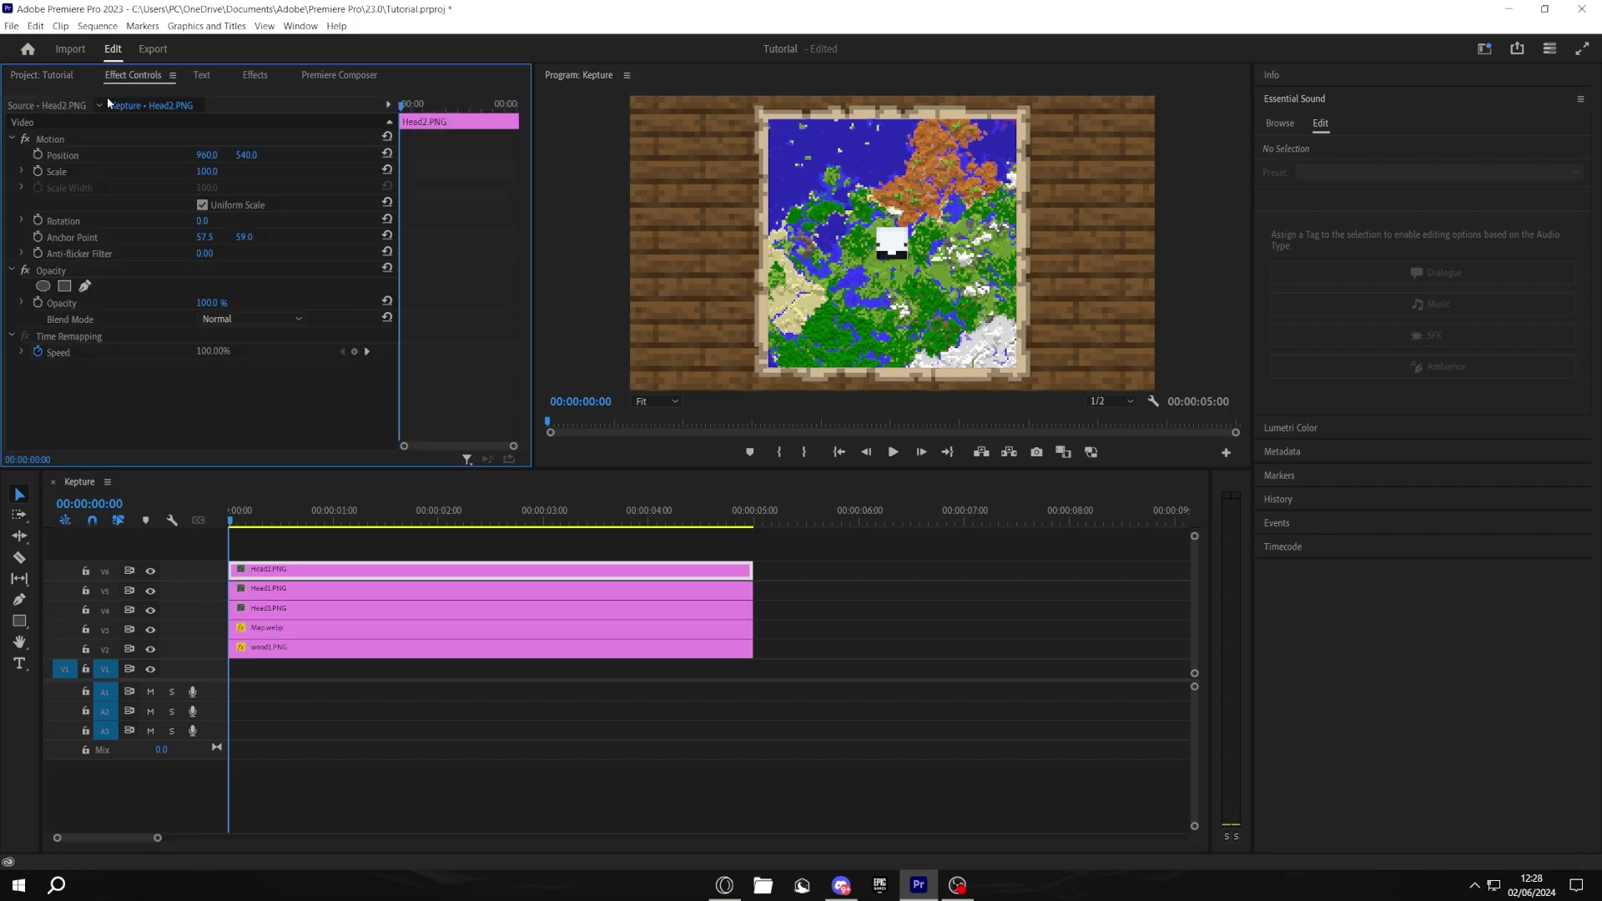
left_click(52, 142)
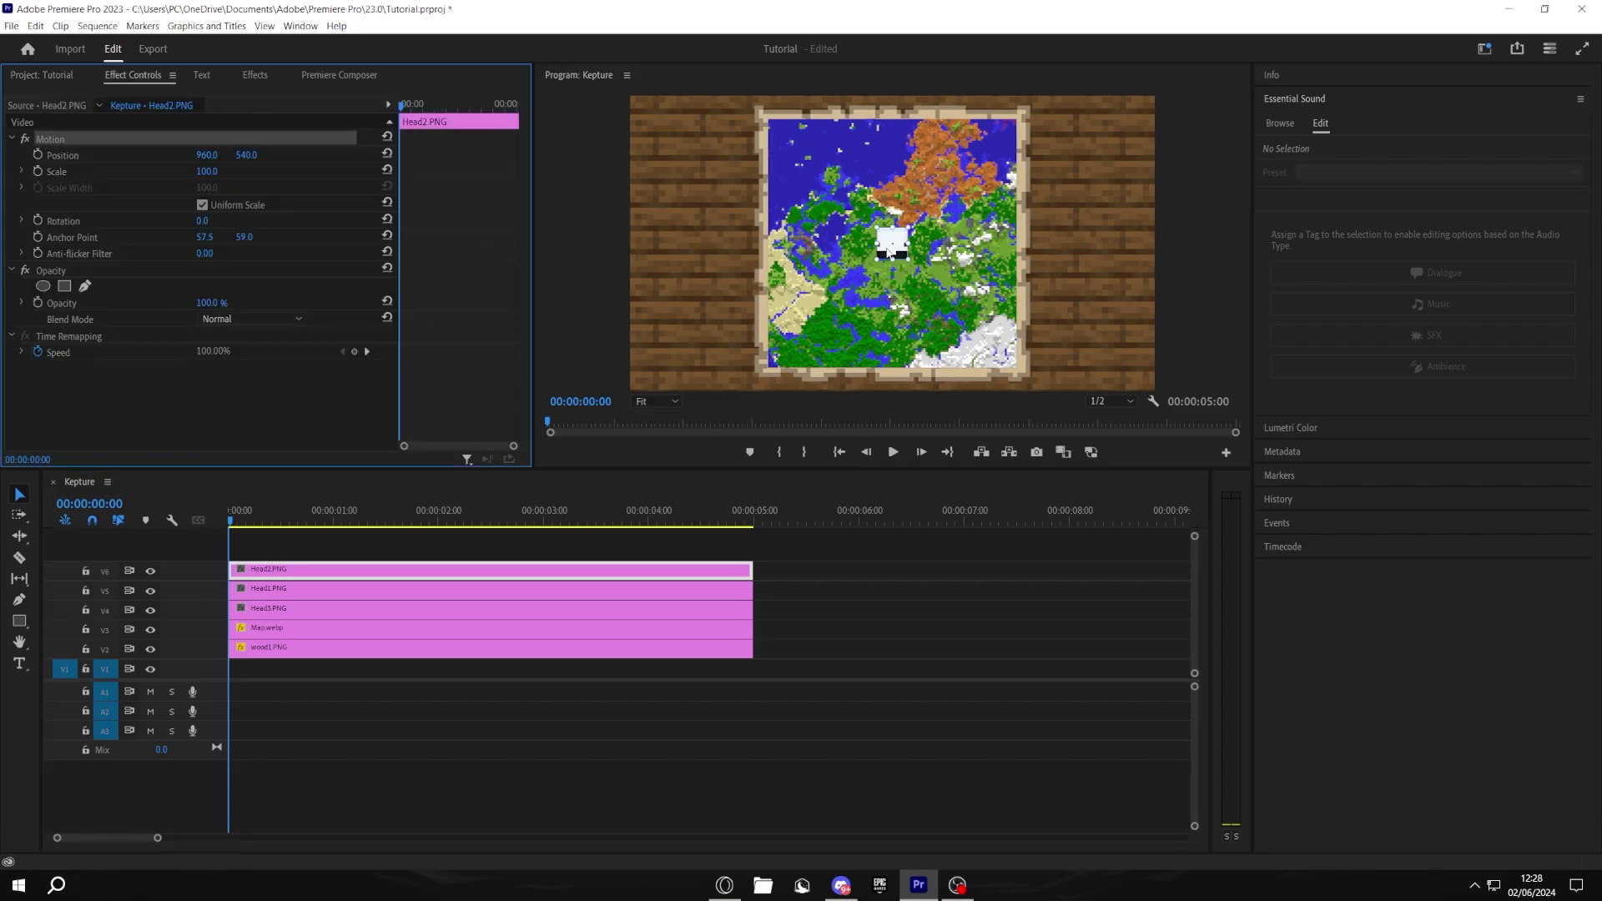
left_click_drag(889, 251, 795, 323)
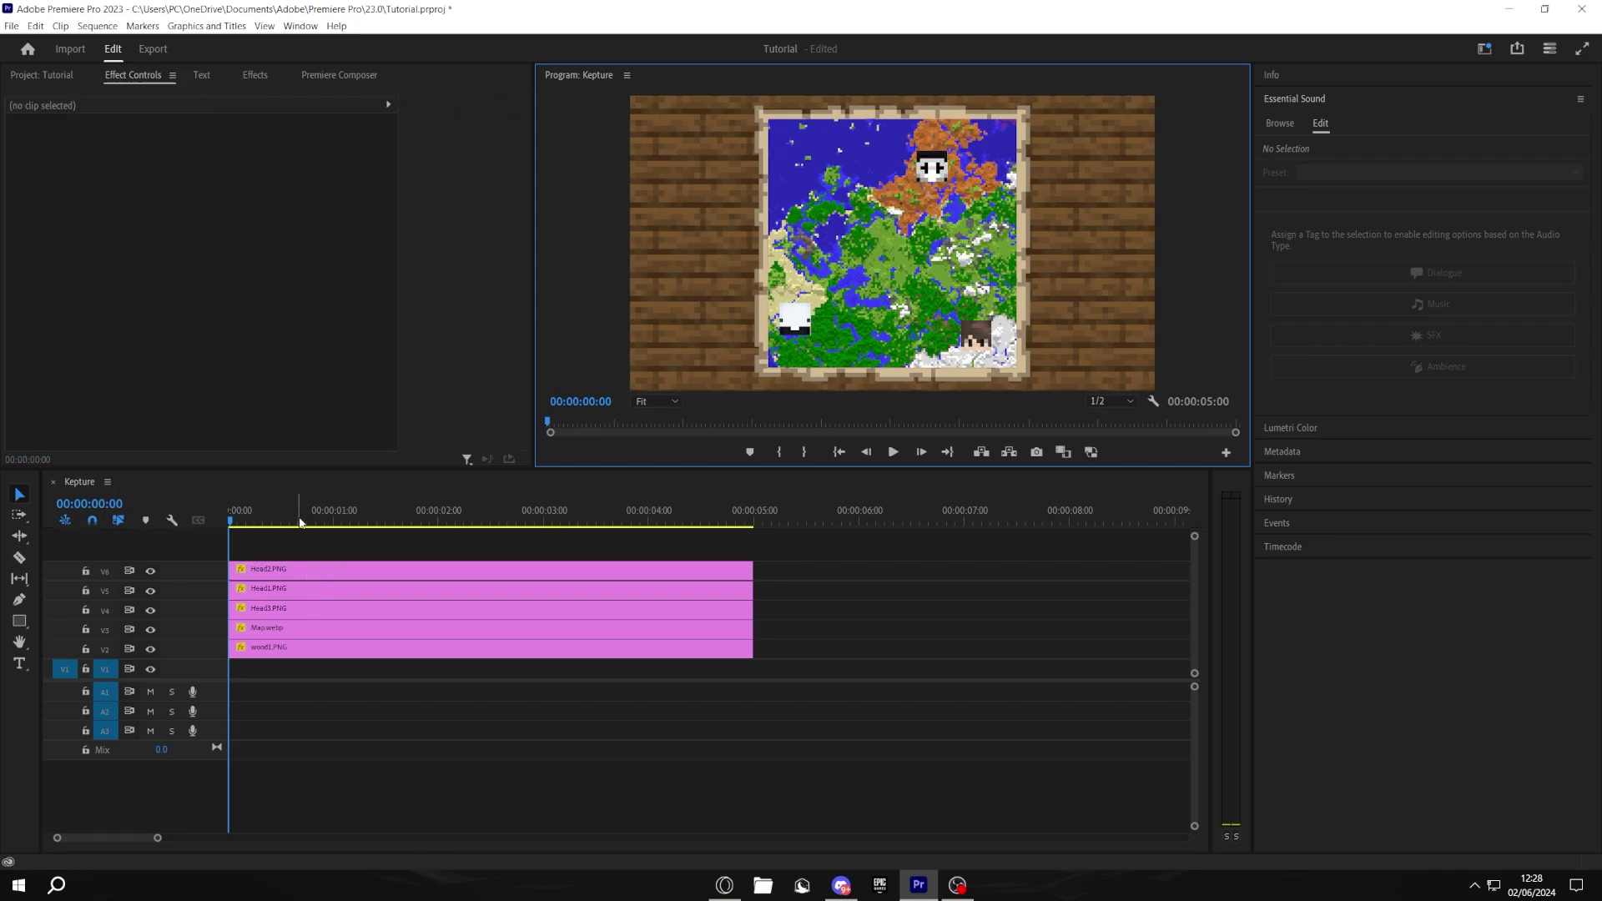
Add a Position keyframe at 1 second to each of the three head clips
left_click(332, 524)
left_click(319, 575)
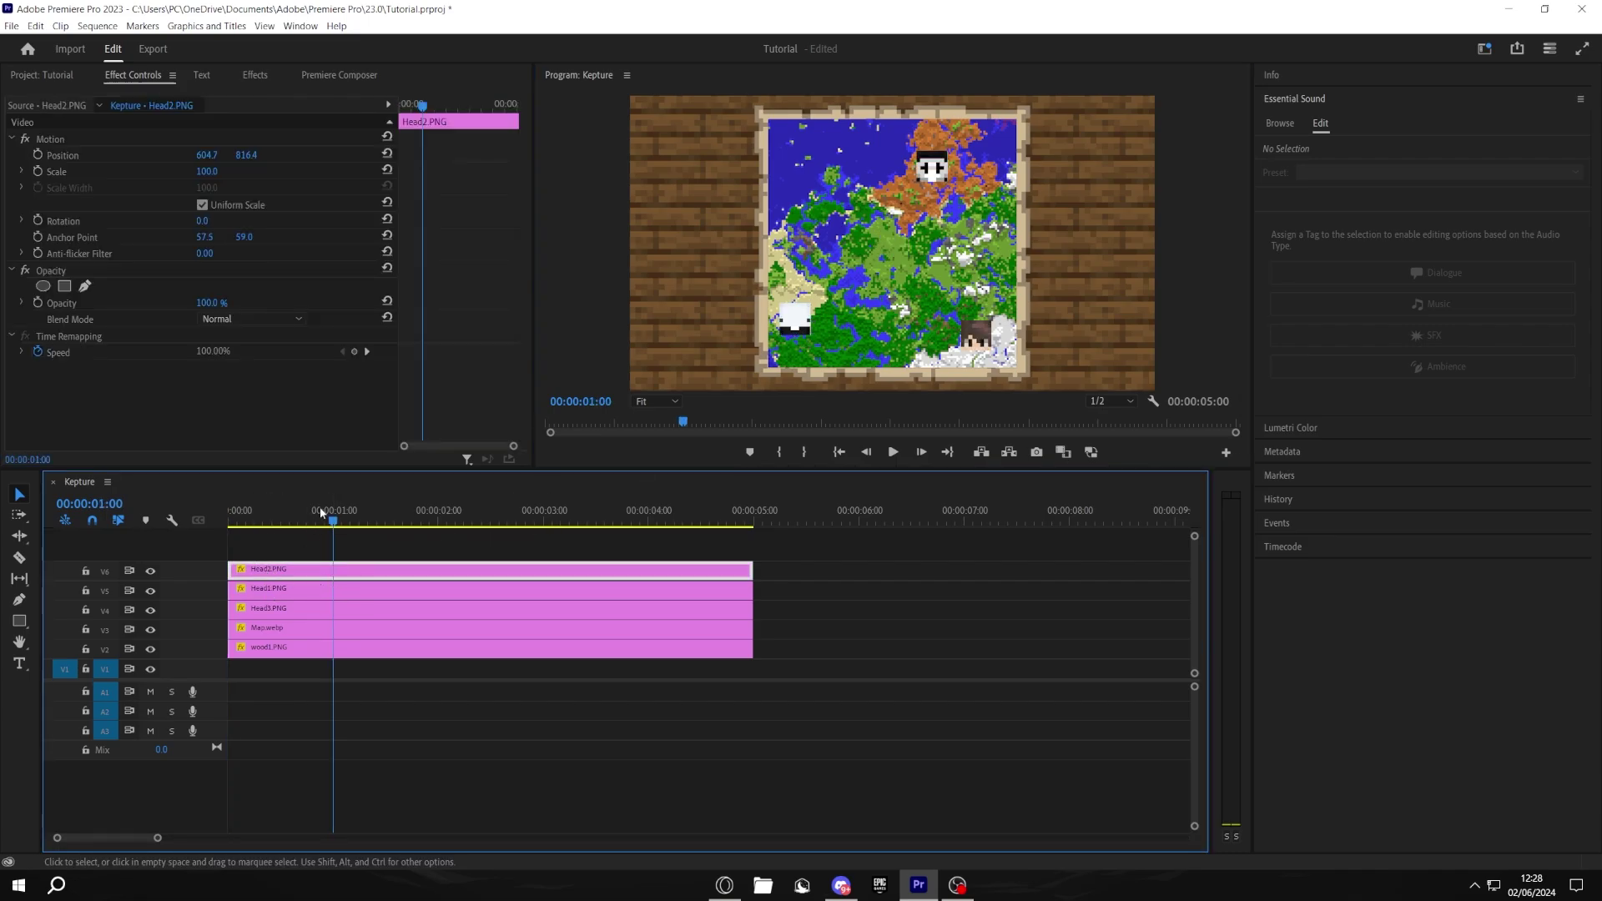
left_click(37, 156)
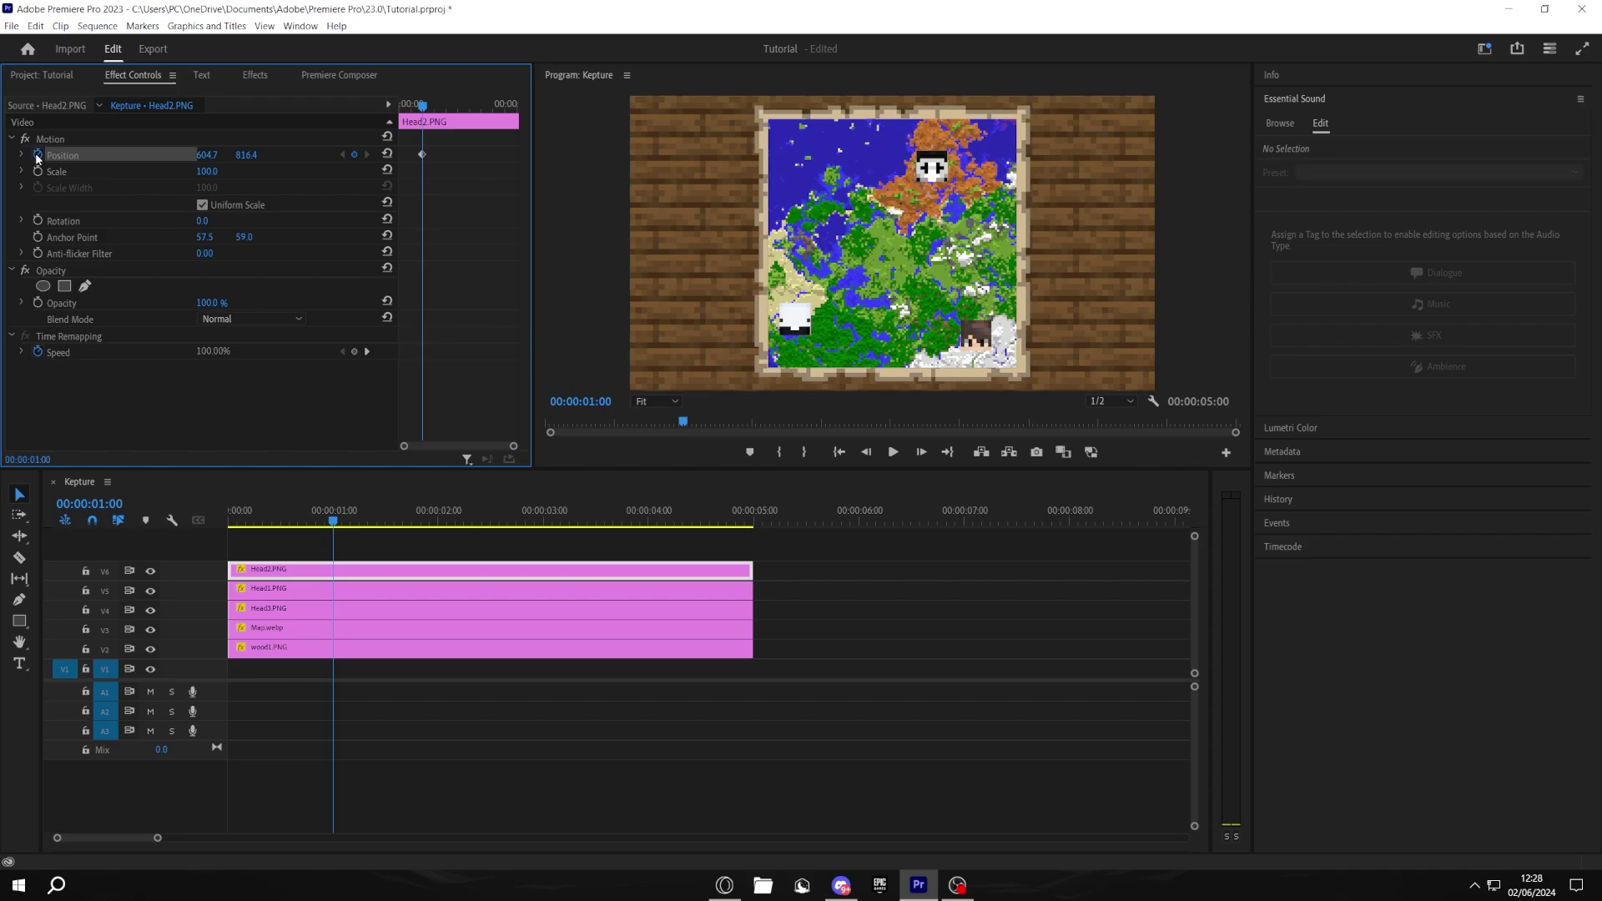
left_click(349, 611)
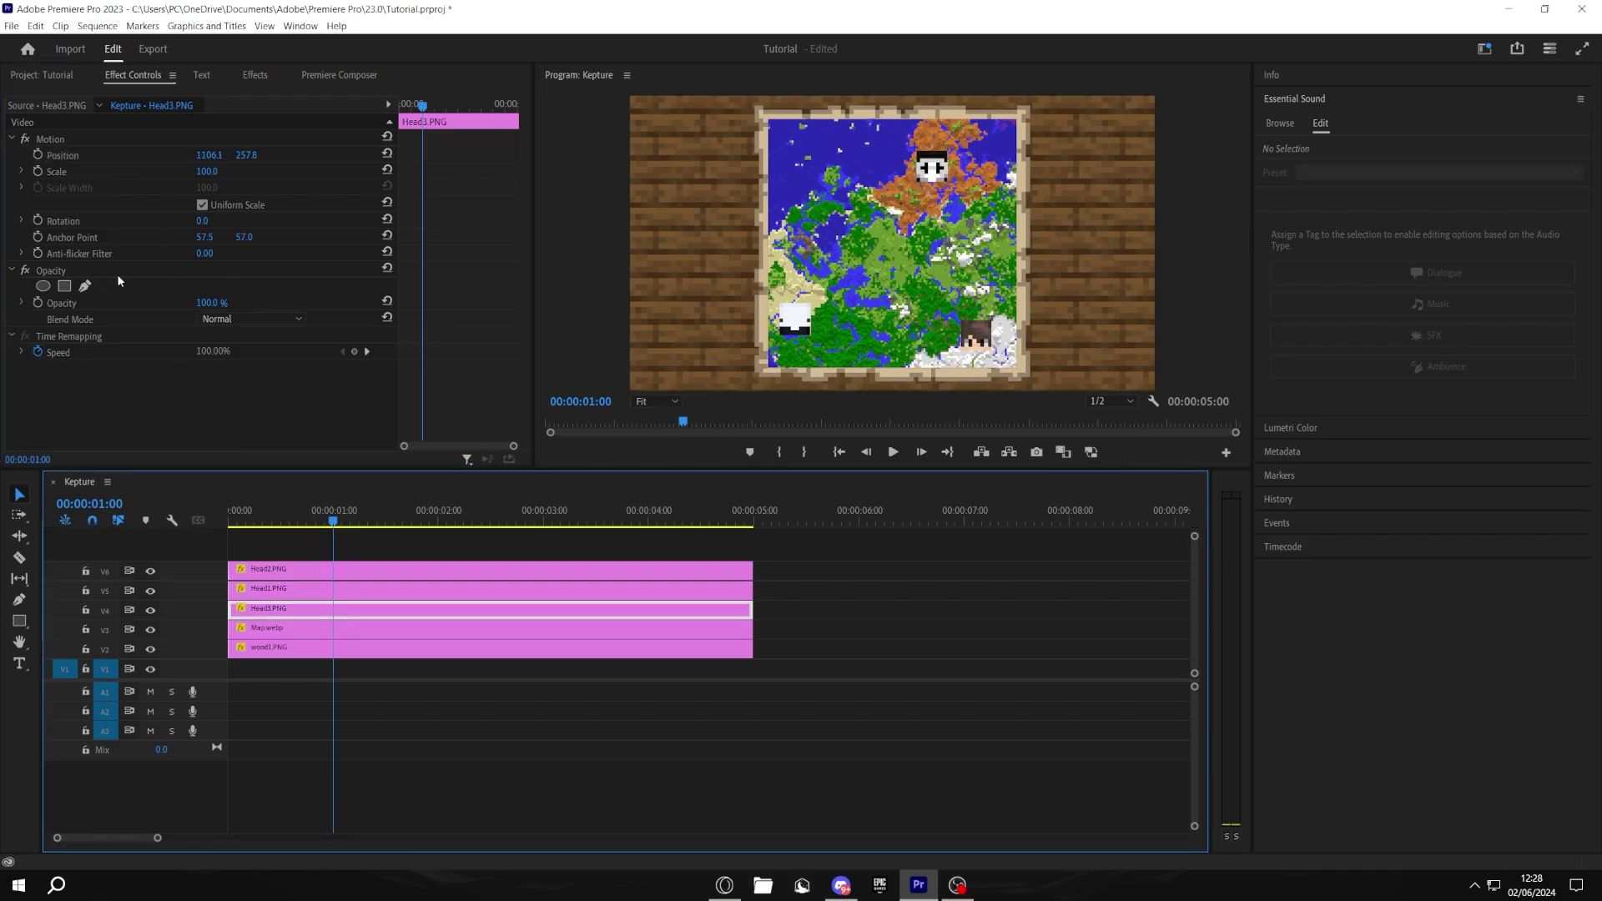
Add Position keyframes at 2 seconds to the three head clips and move the heads close together at the map's centre
left_click(434, 522)
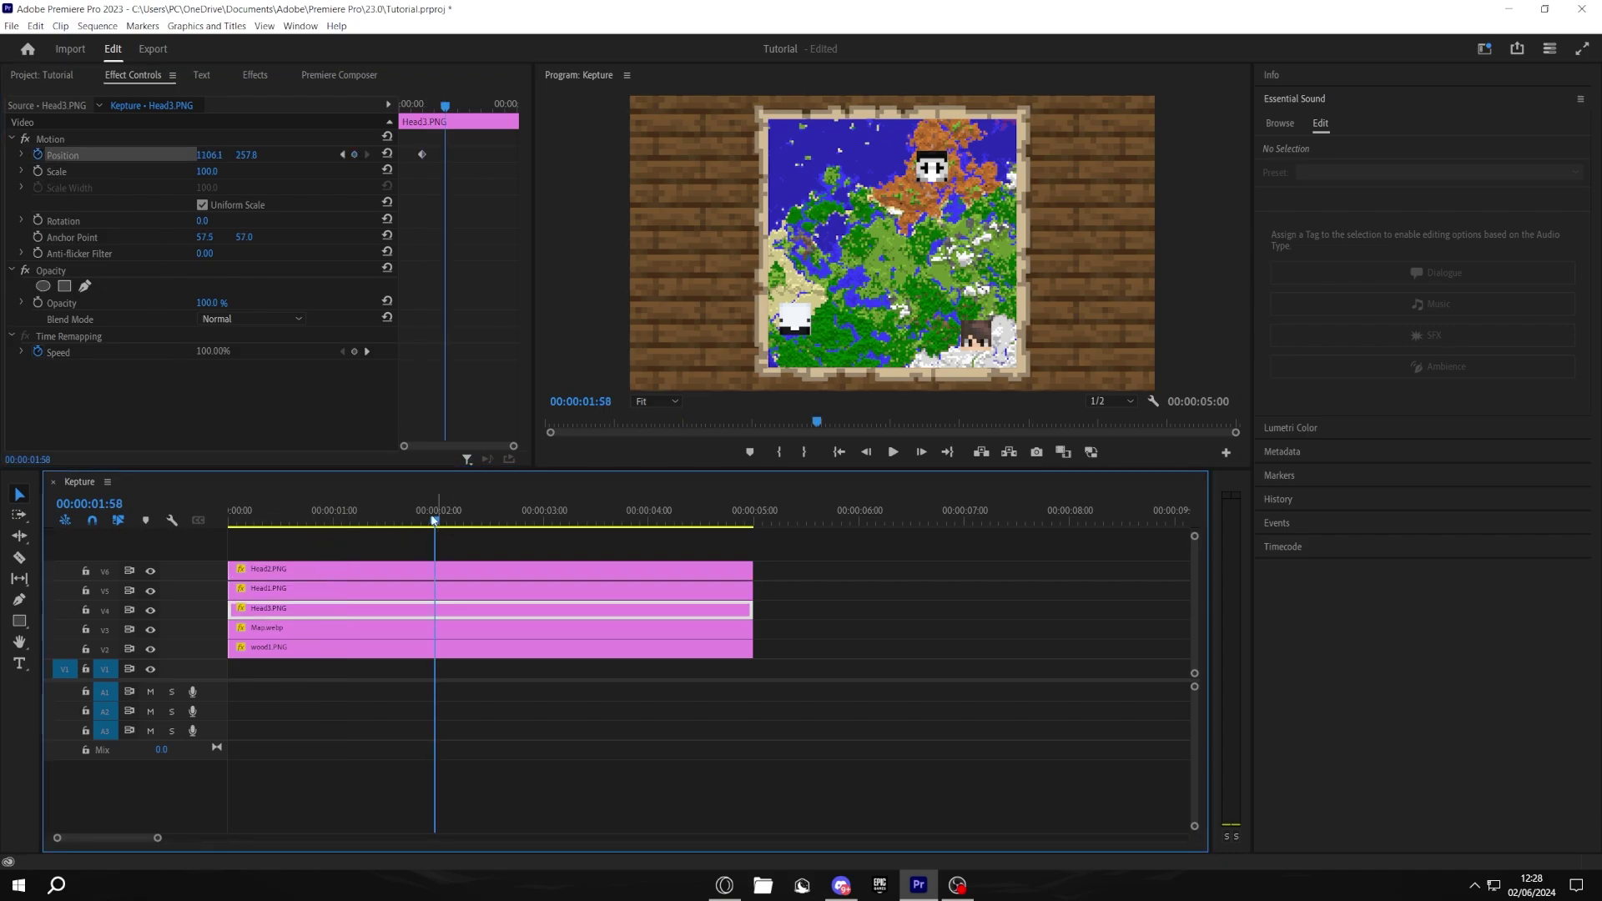
left_click_drag(434, 521, 435, 521)
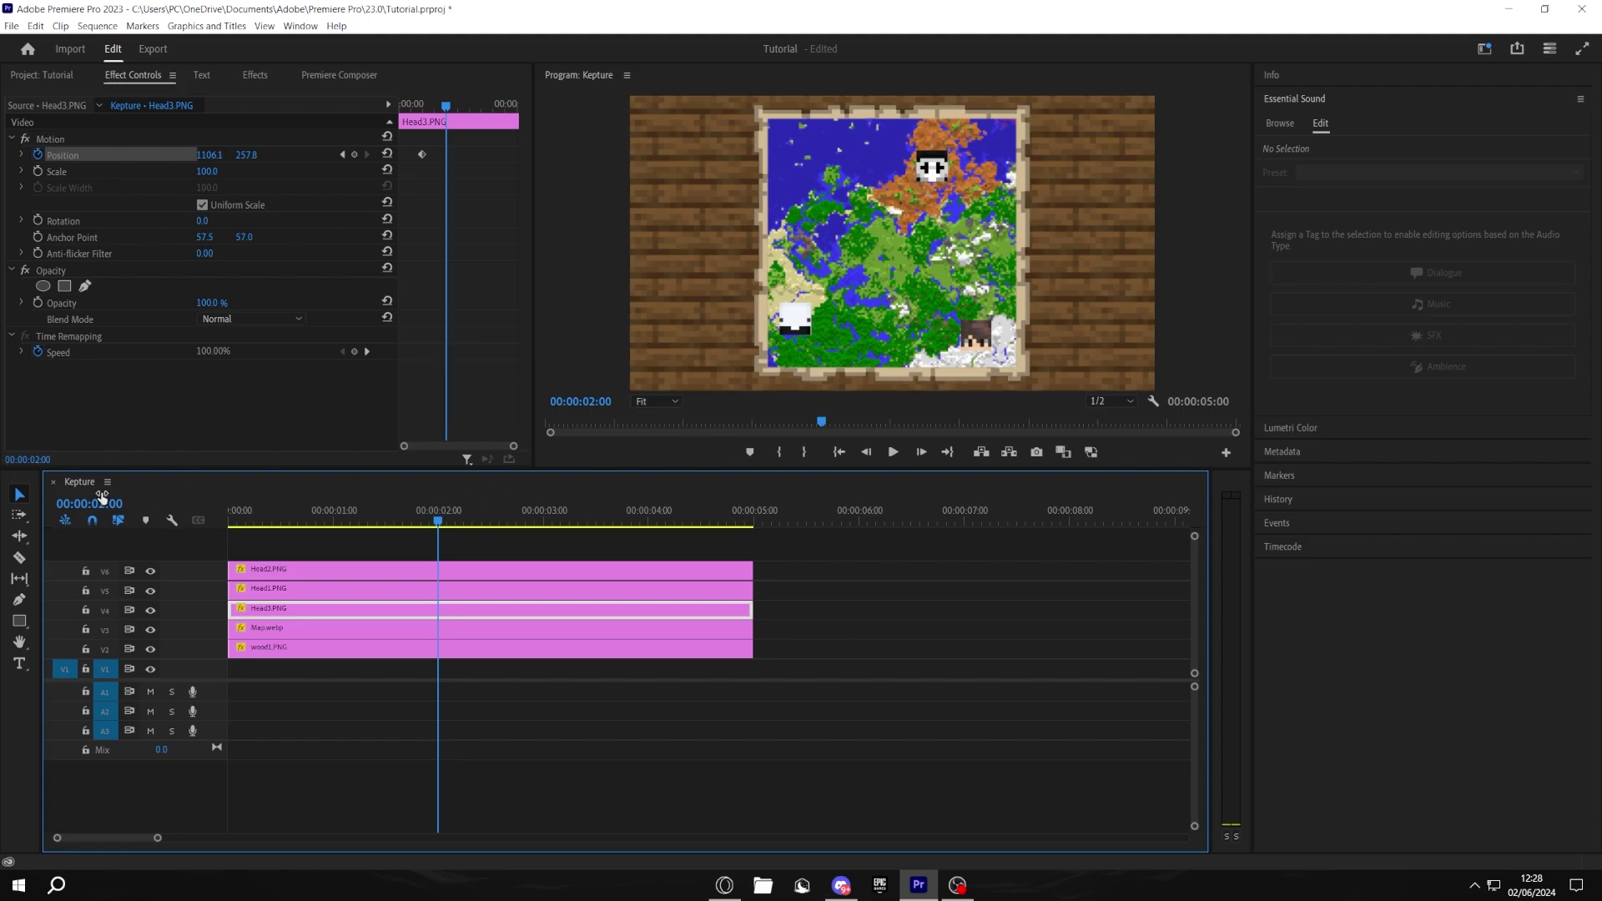
left_click(354, 155)
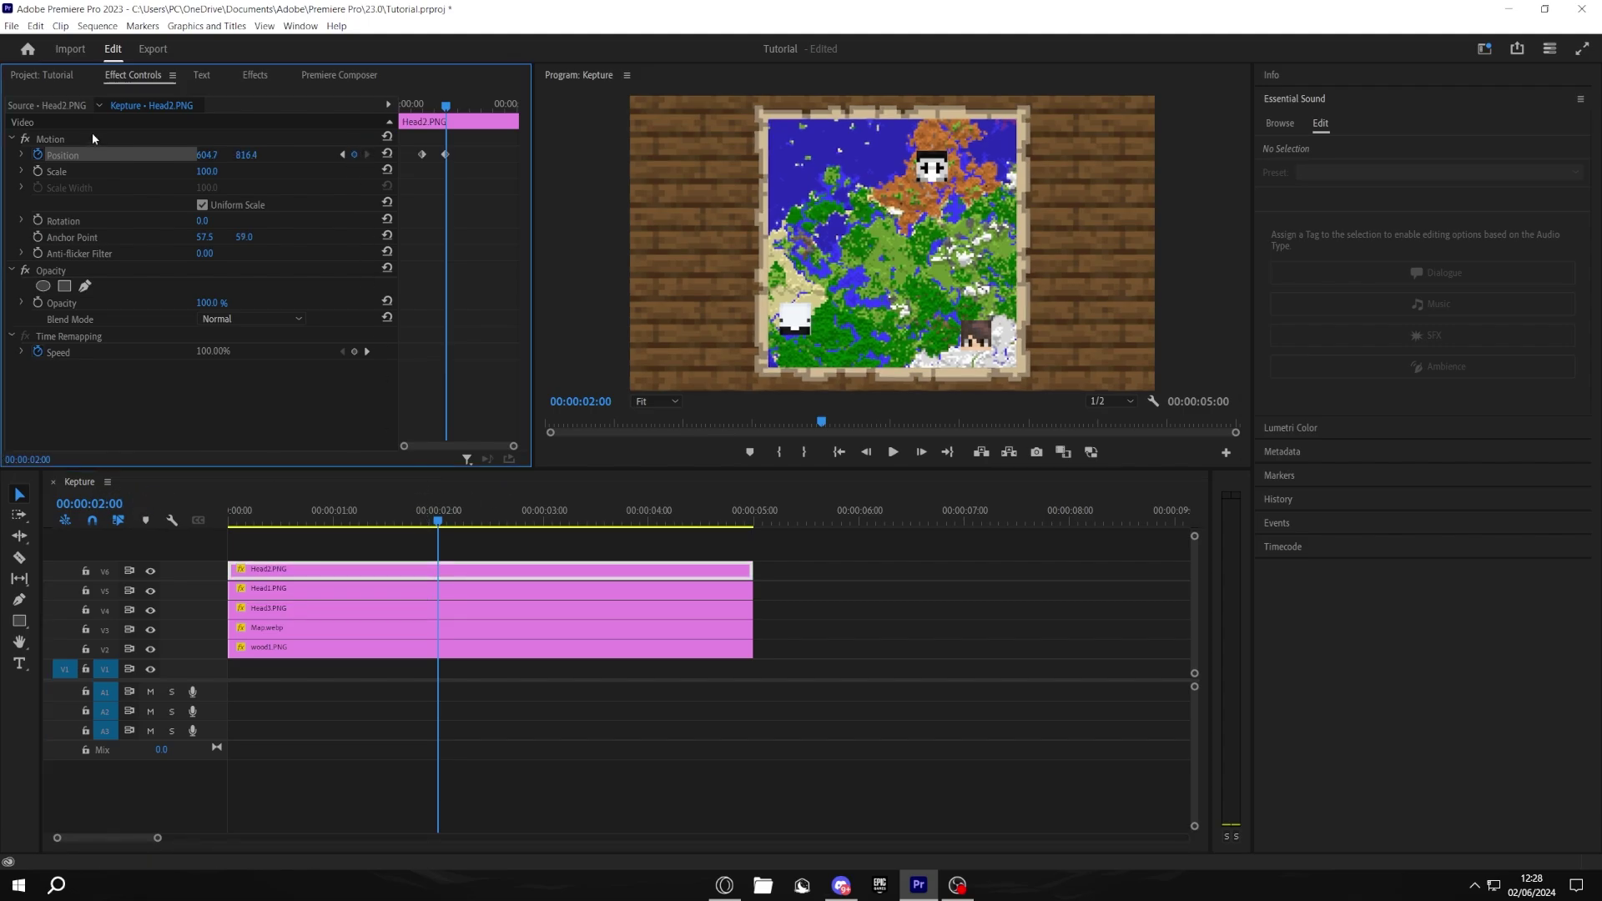
left_click(81, 140)
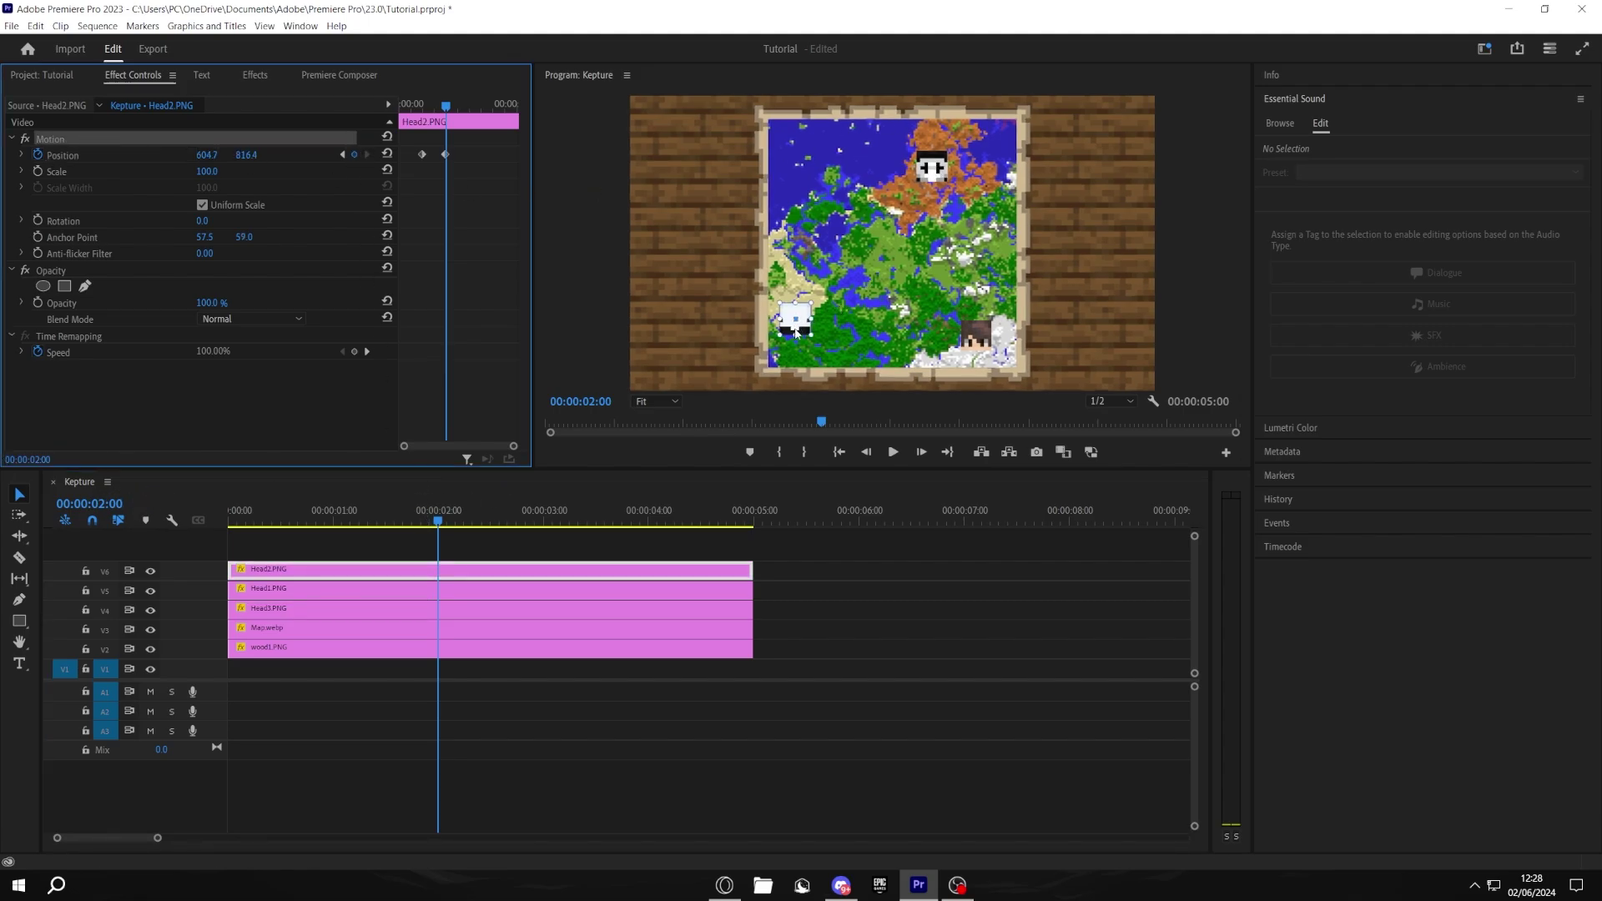
left_click_drag(795, 332, 878, 274)
Set both of Head2.PNG's Position keyframes to Bezier temporal interpolation
left_click_drag(468, 184, 408, 154)
right_click(421, 154)
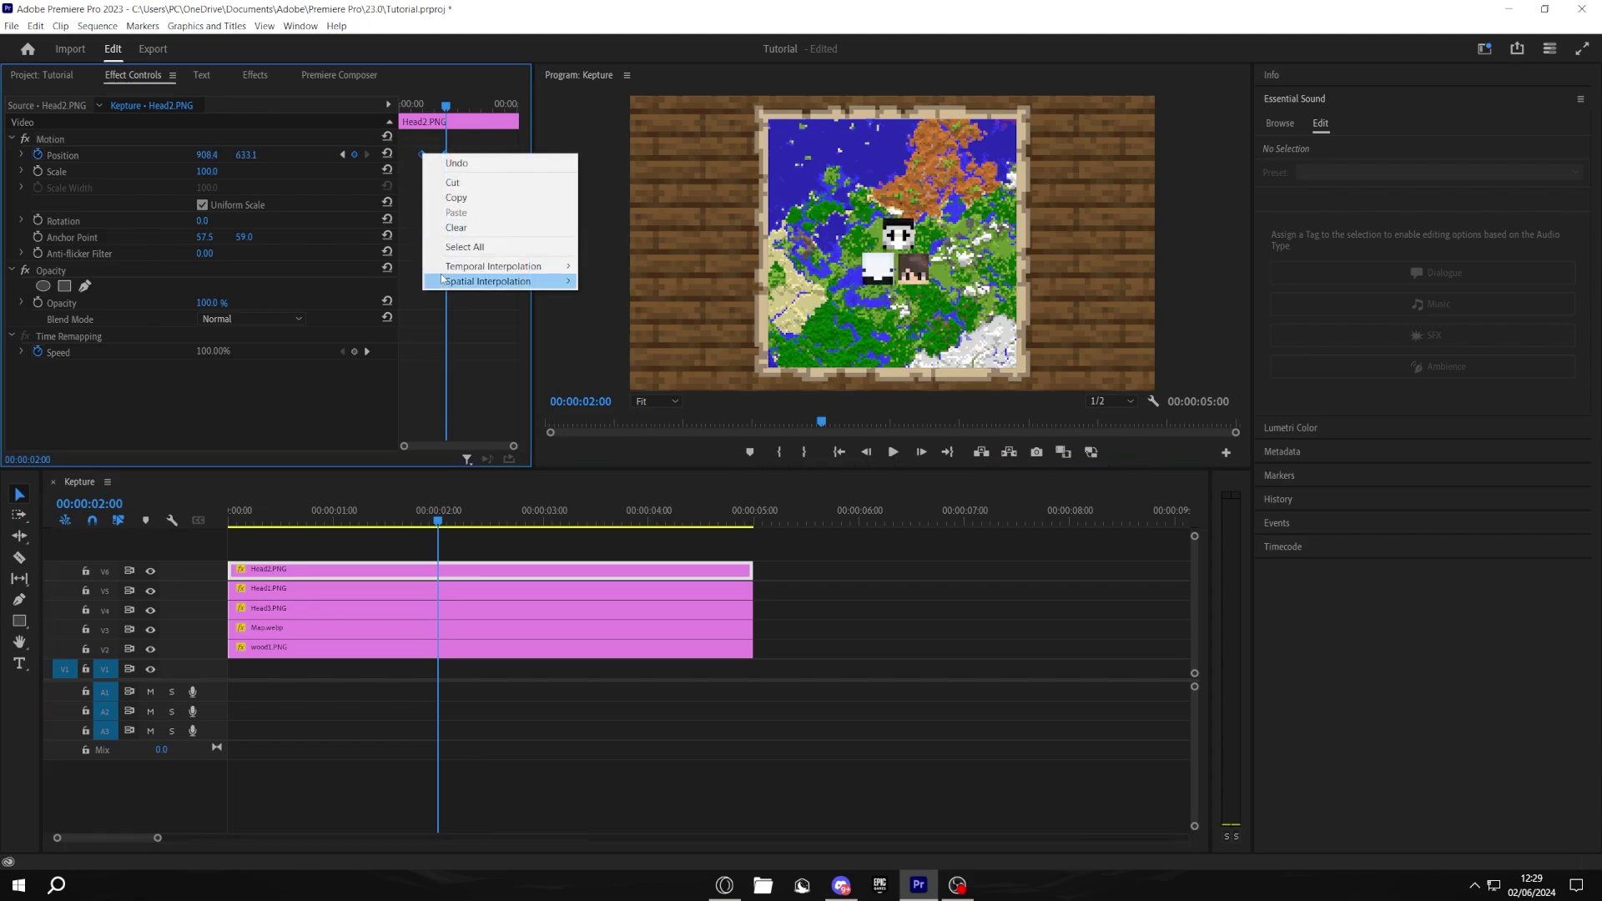
mouse_move(491, 268)
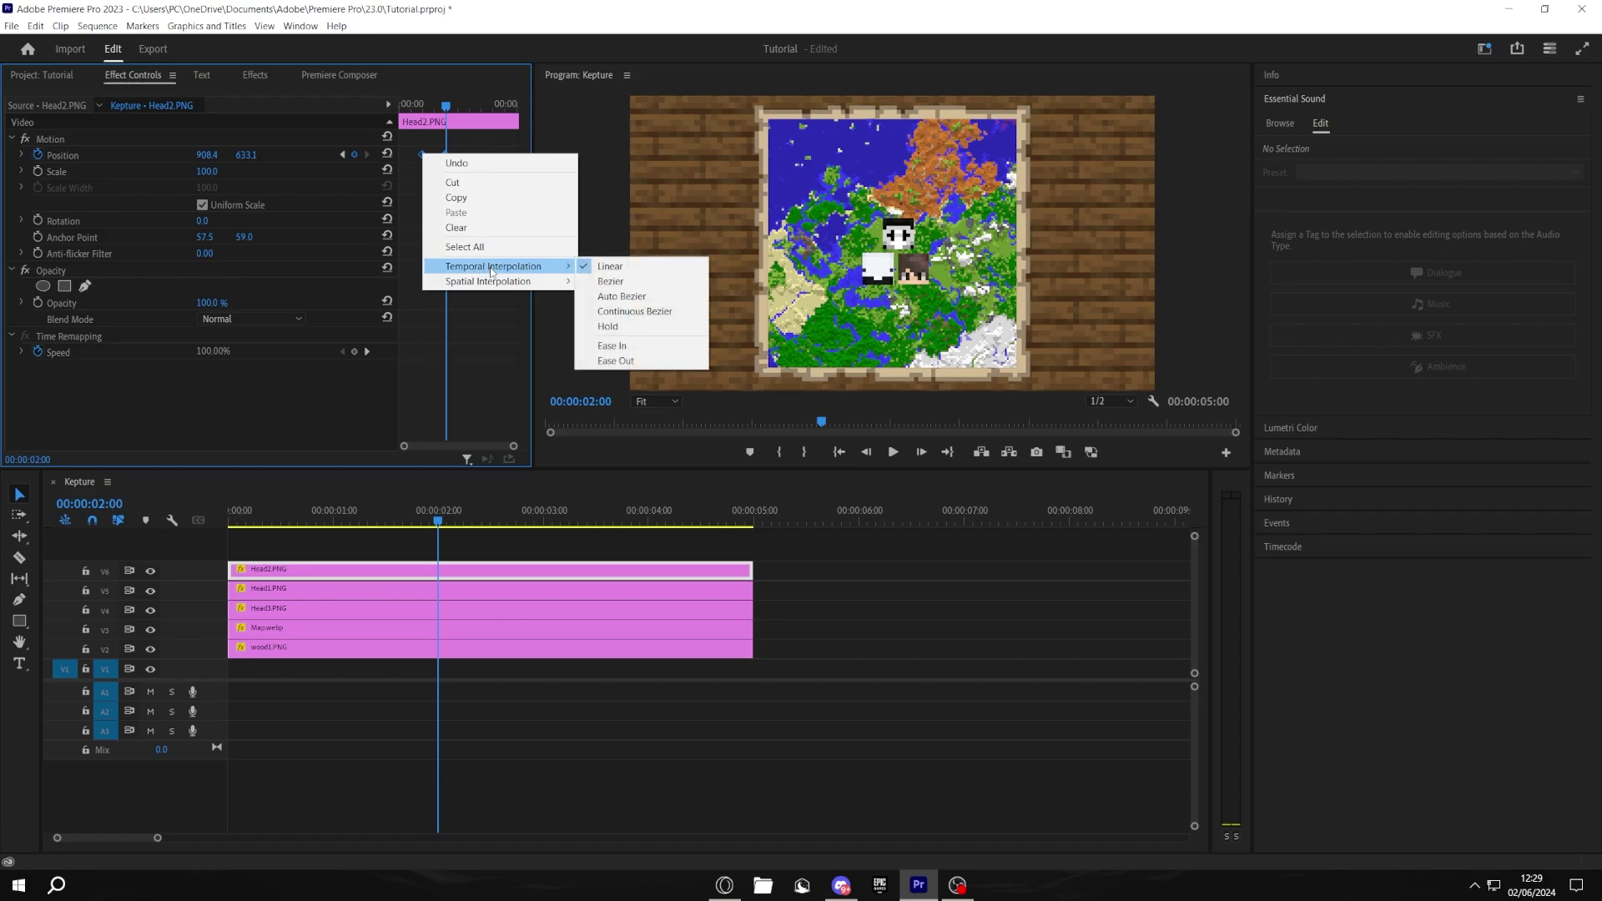
left_click(613, 281)
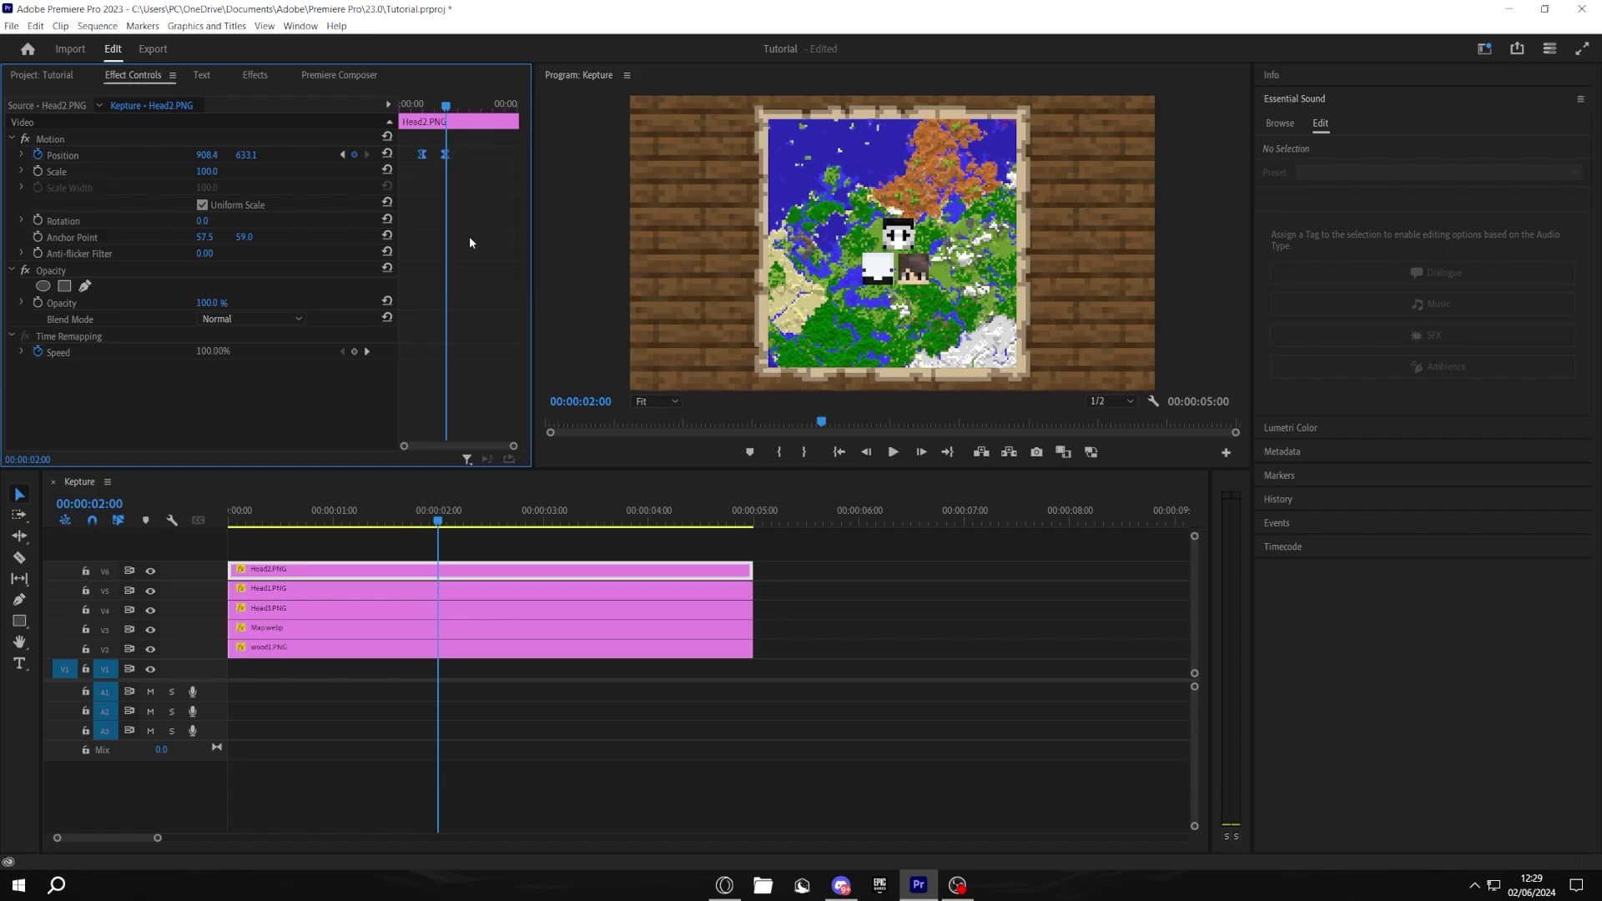
Shape Head2.PNG's Position velocity graph into a smooth central peak and play the animation from the start
left_click(22, 156)
left_click(513, 439)
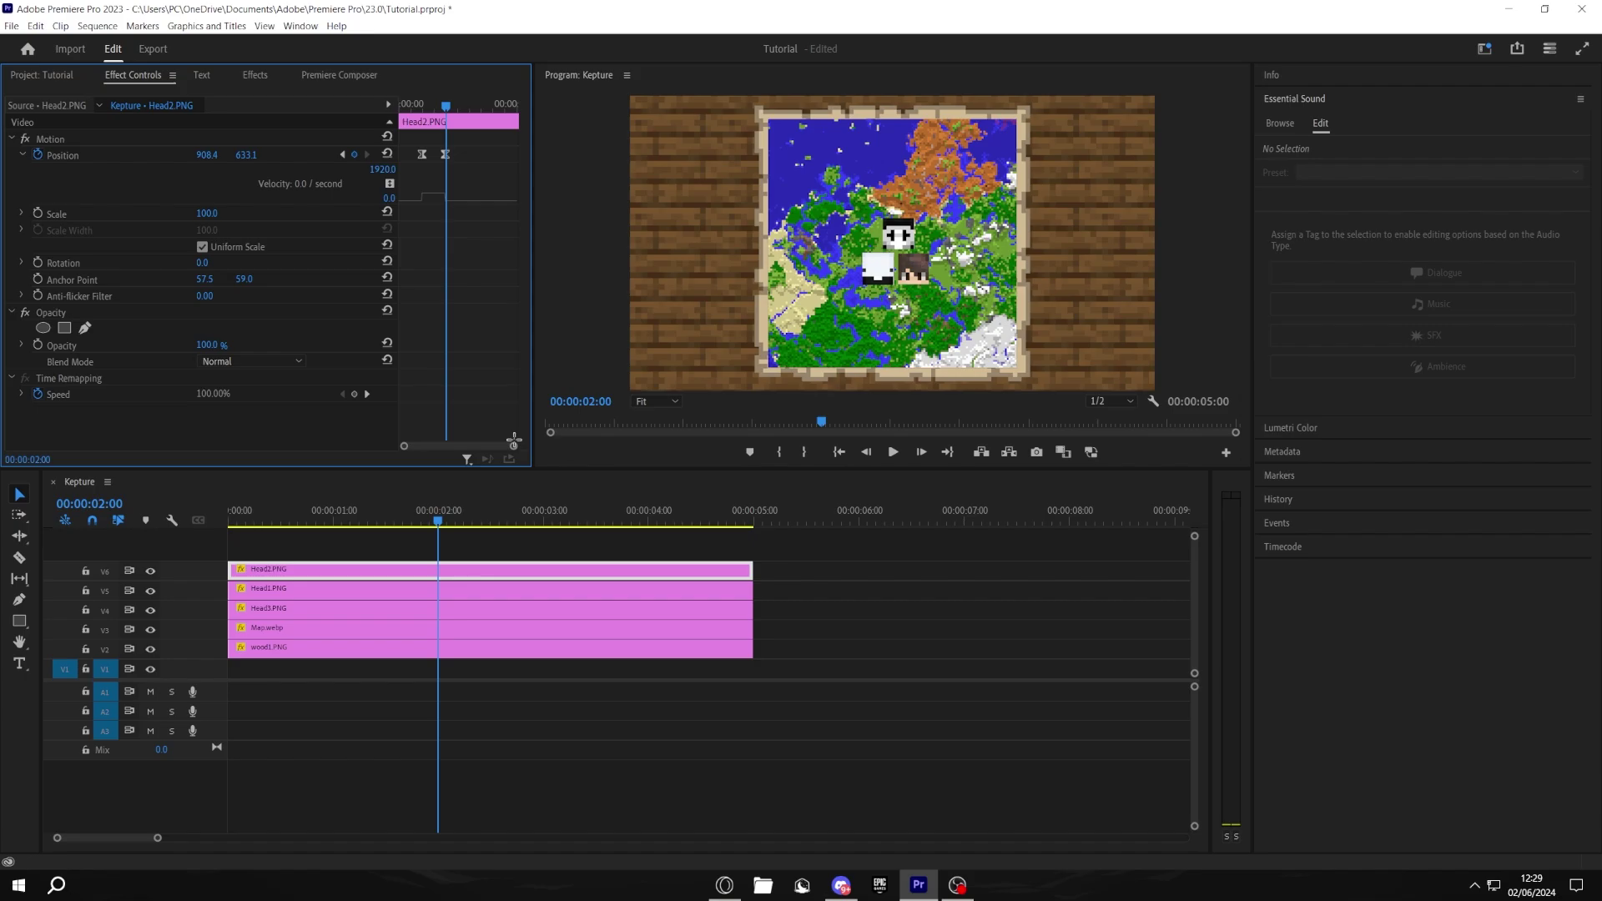
left_click_drag(511, 446, 488, 446)
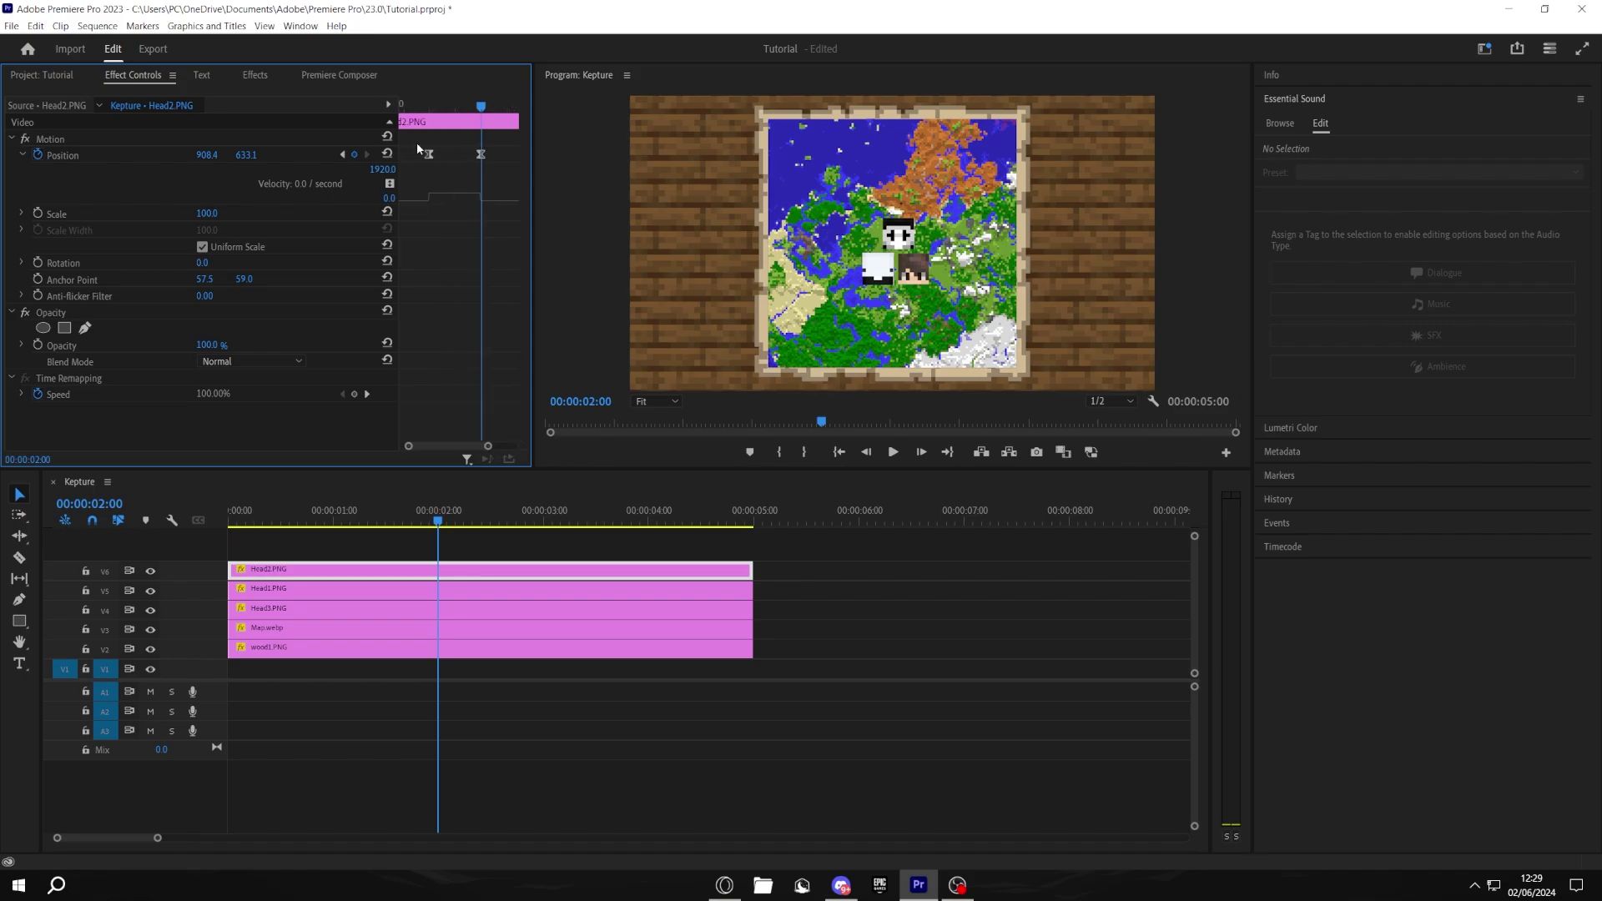
left_click_drag(440, 198, 467, 203)
left_click(427, 544)
key("Home")
key("space")
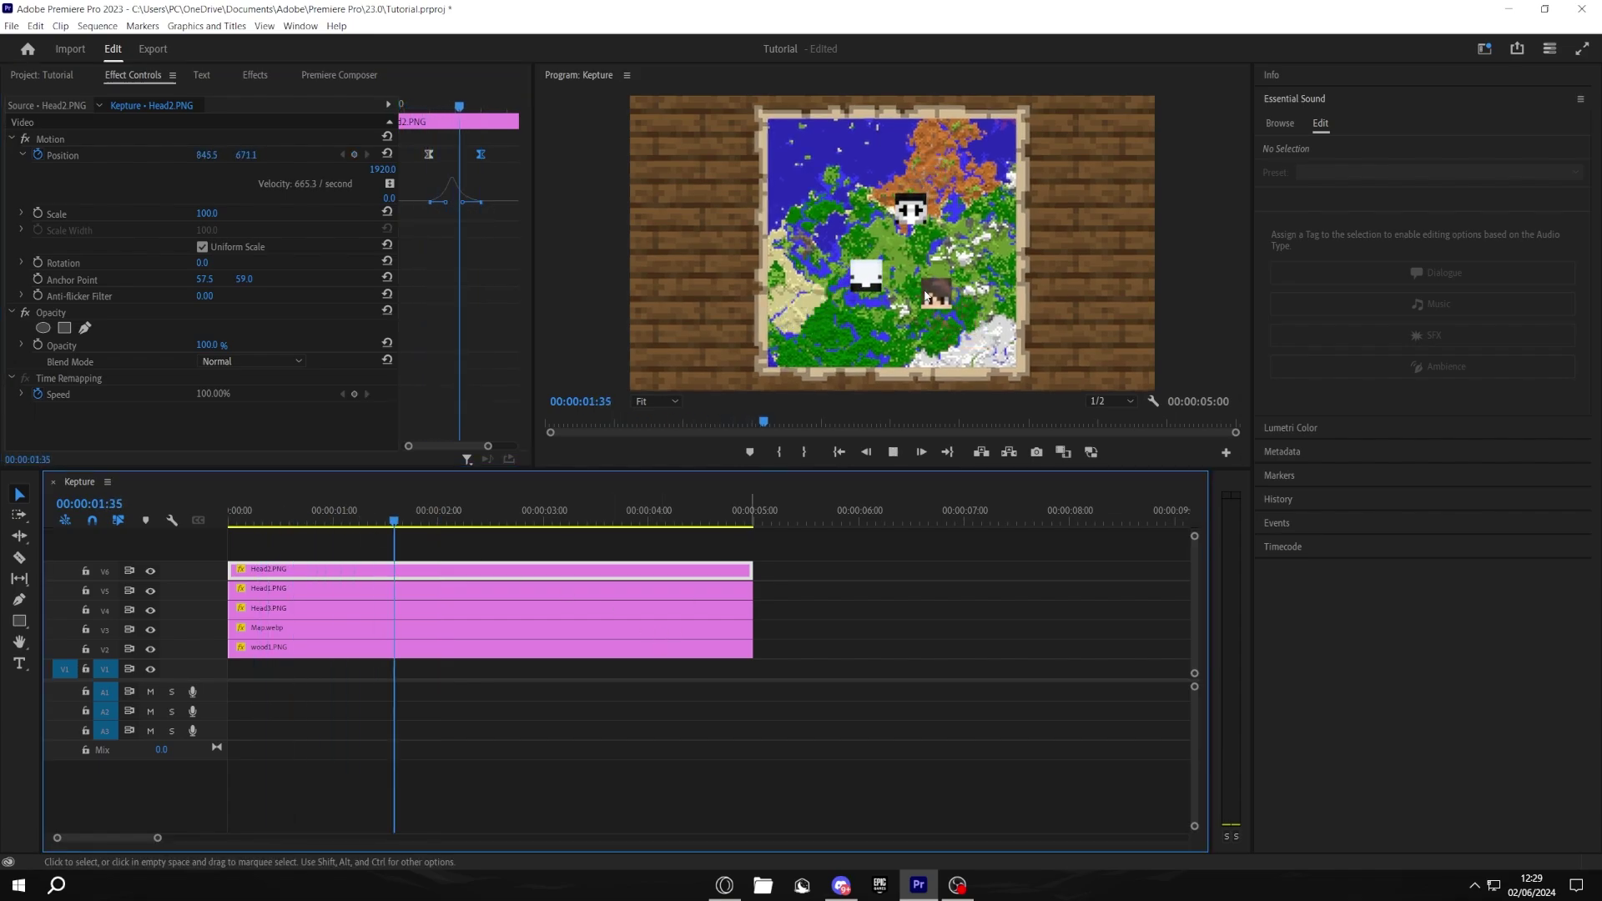
key("space")
Give the Position keyframes of Head1.PNG and Head3.PNG the same Bezier interpolation and peaked velocity curve
left_click(444, 208)
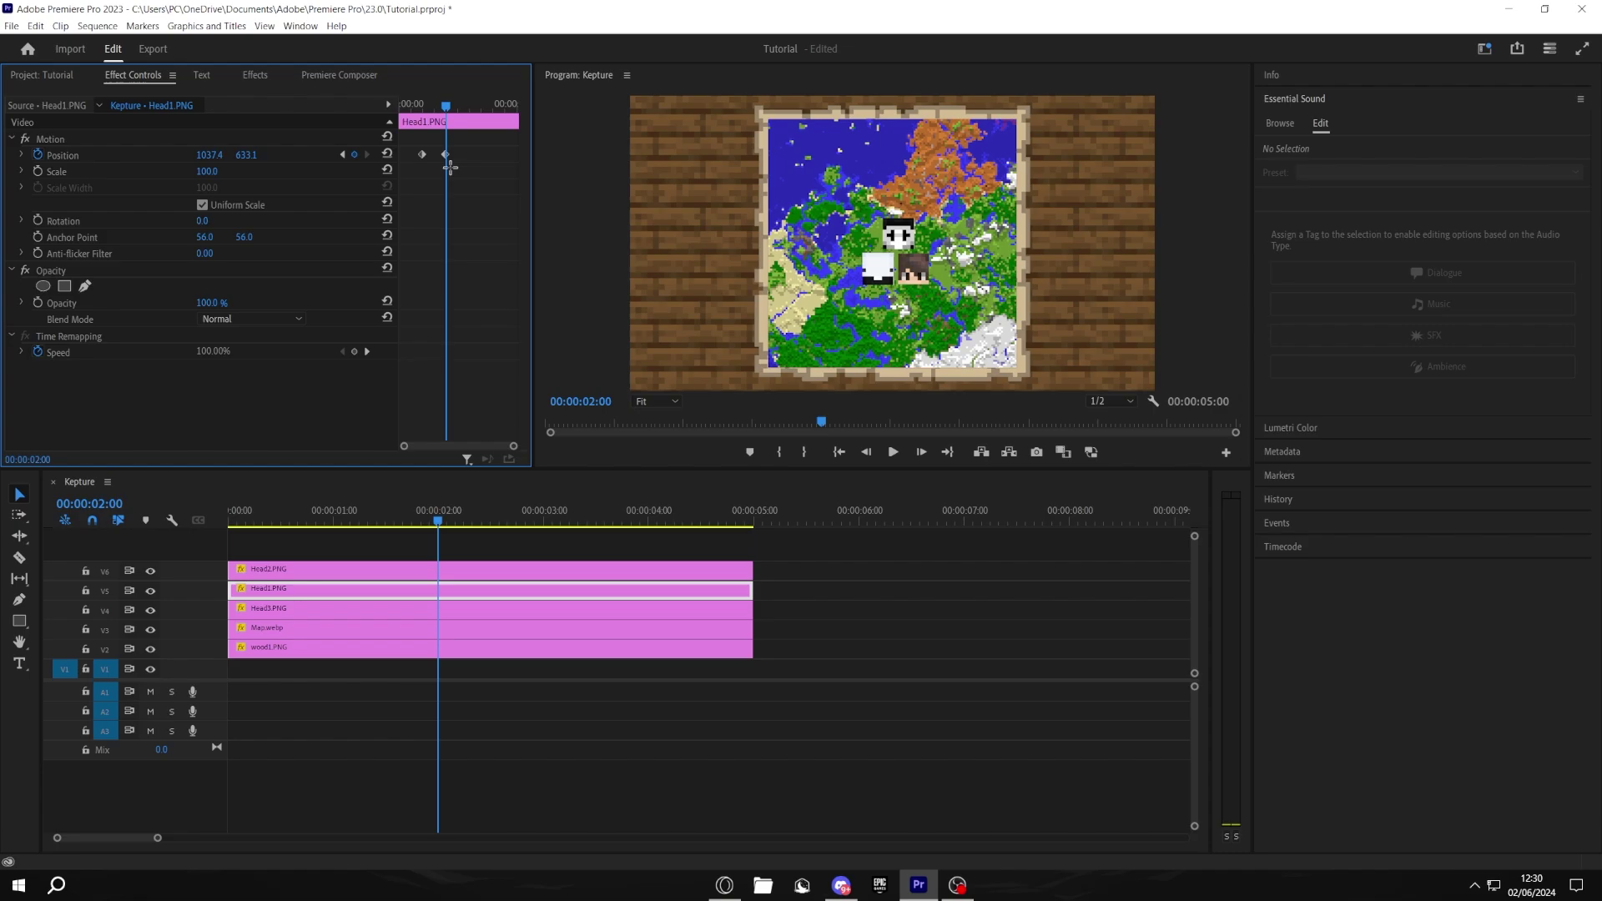
left_click_drag(455, 170, 398, 136)
right_click(421, 154)
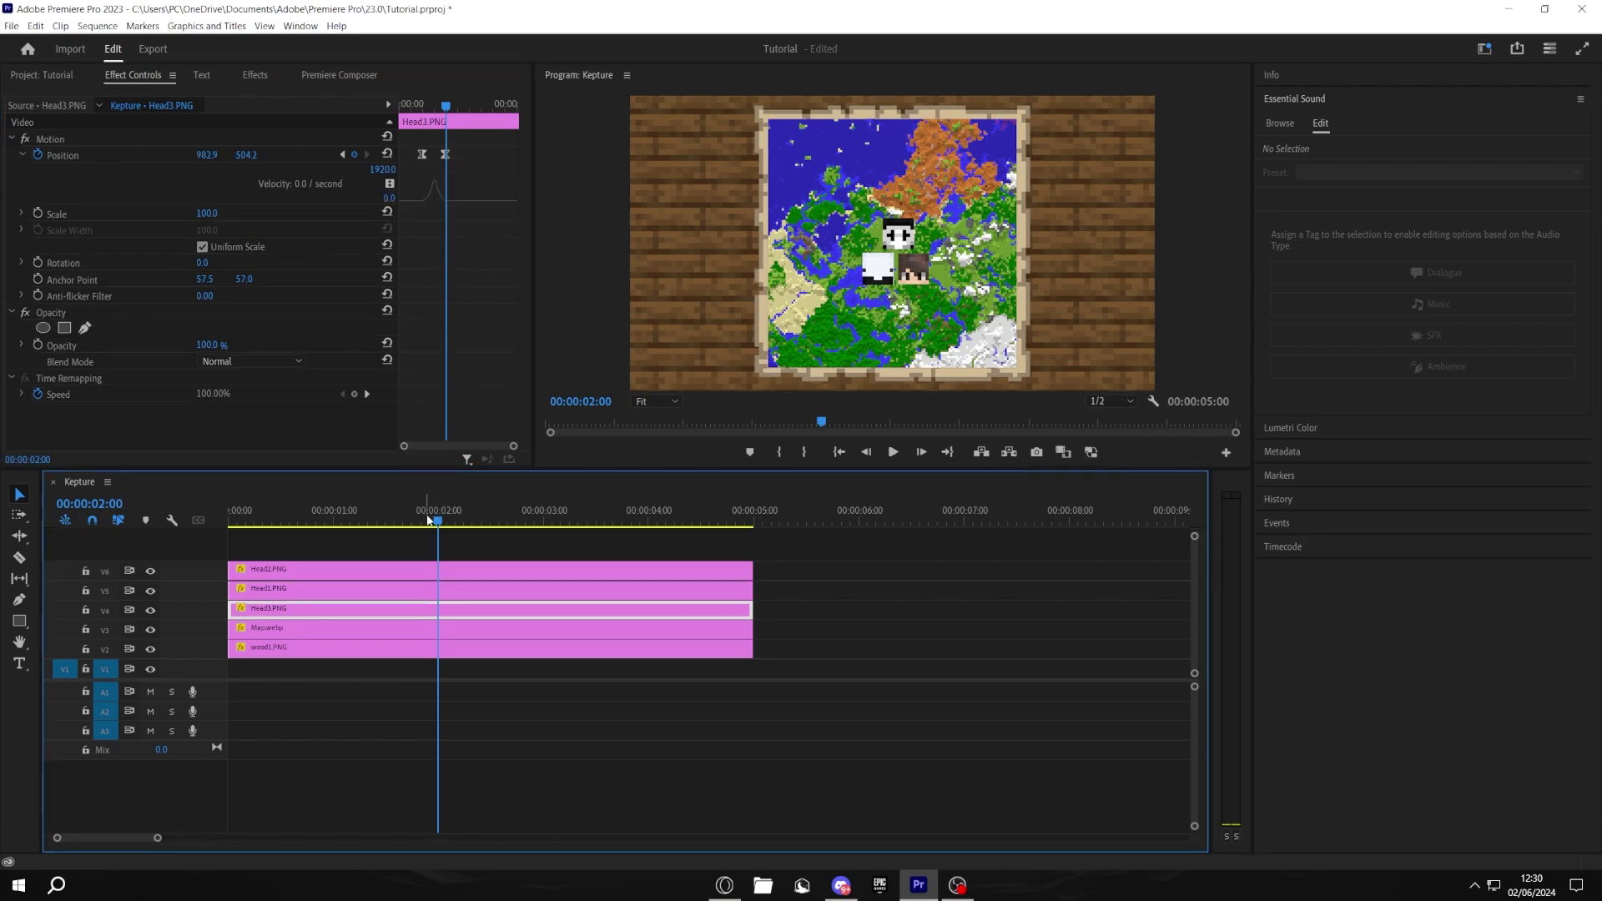
Move the second Position keyframe of all three head clips to 3 seconds and play the slower animation from the start
left_click_drag(435, 519, 544, 522)
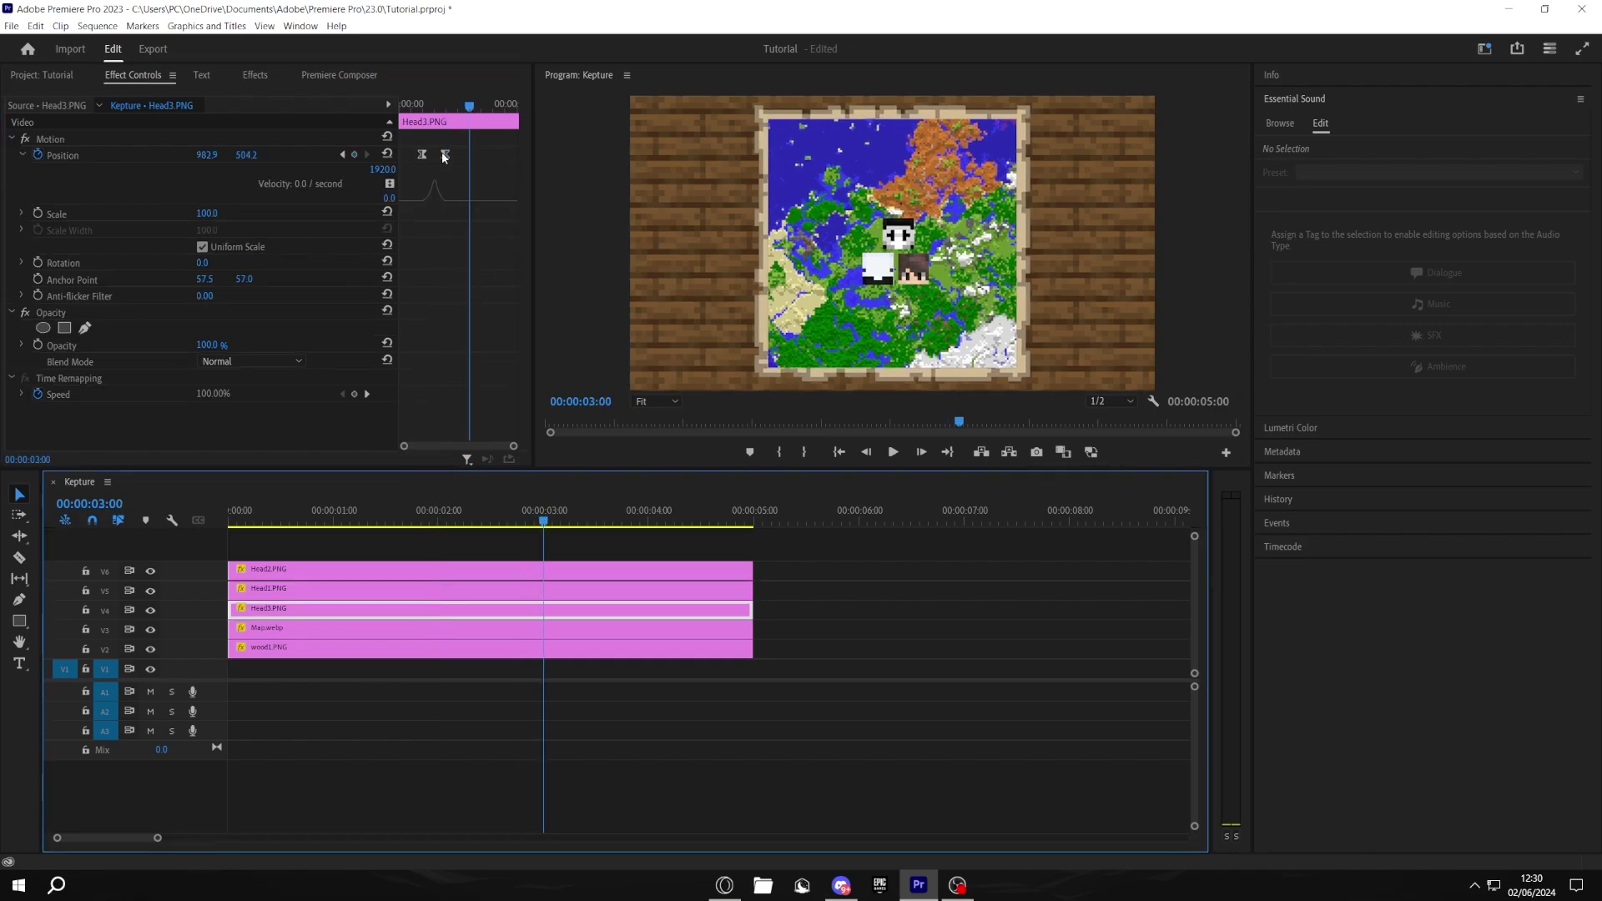
left_click_drag(443, 155, 471, 157)
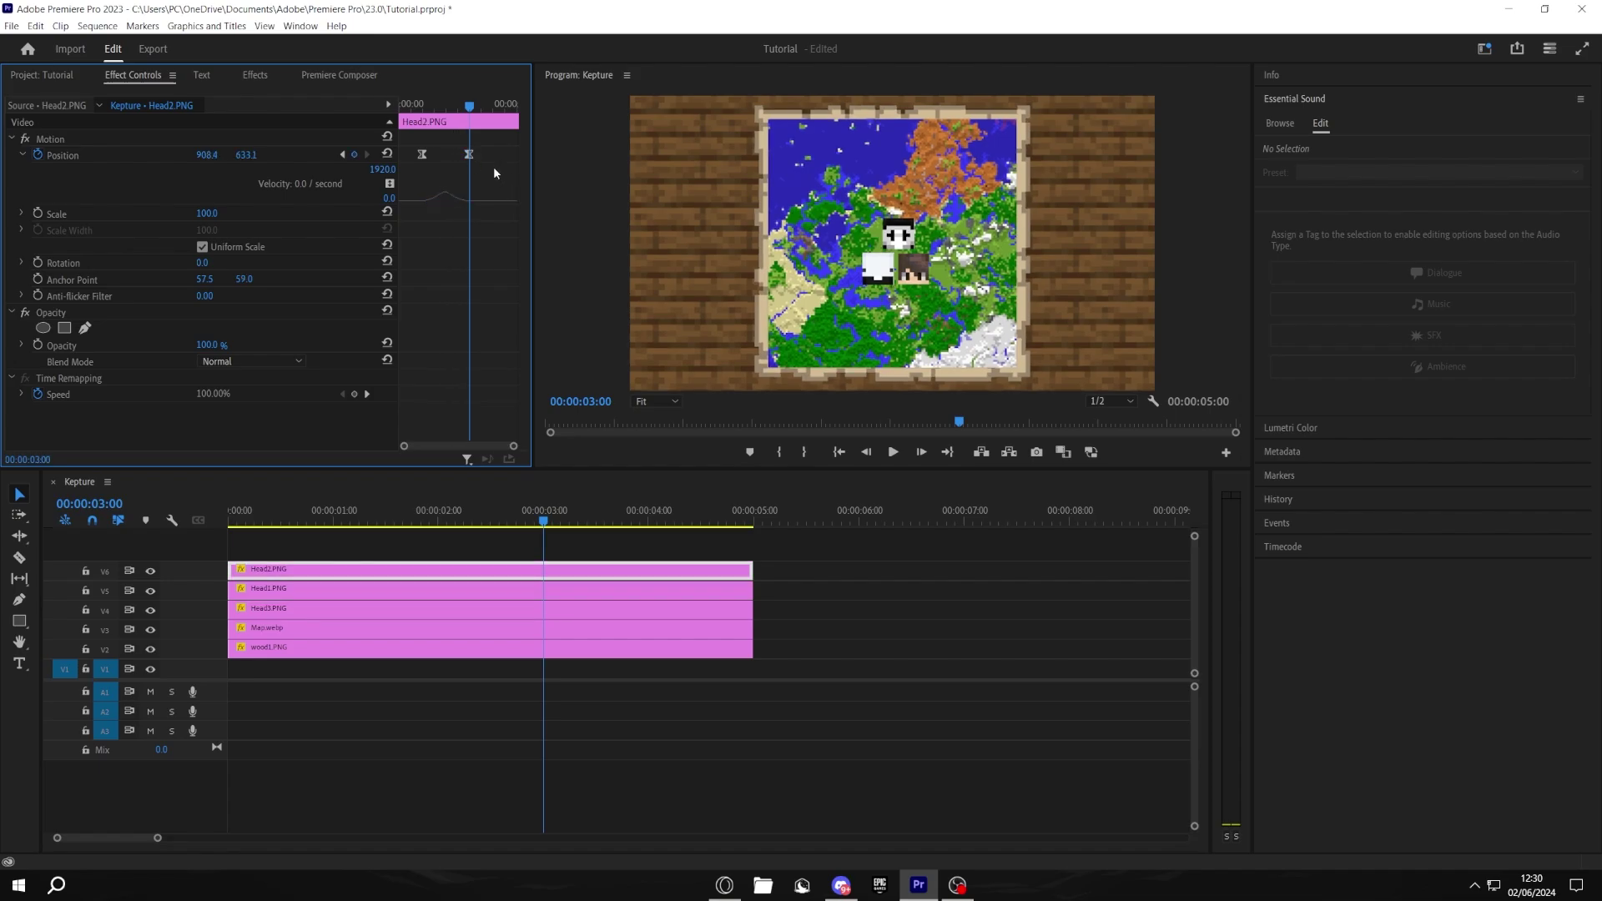
left_click_drag(444, 103, 387, 106)
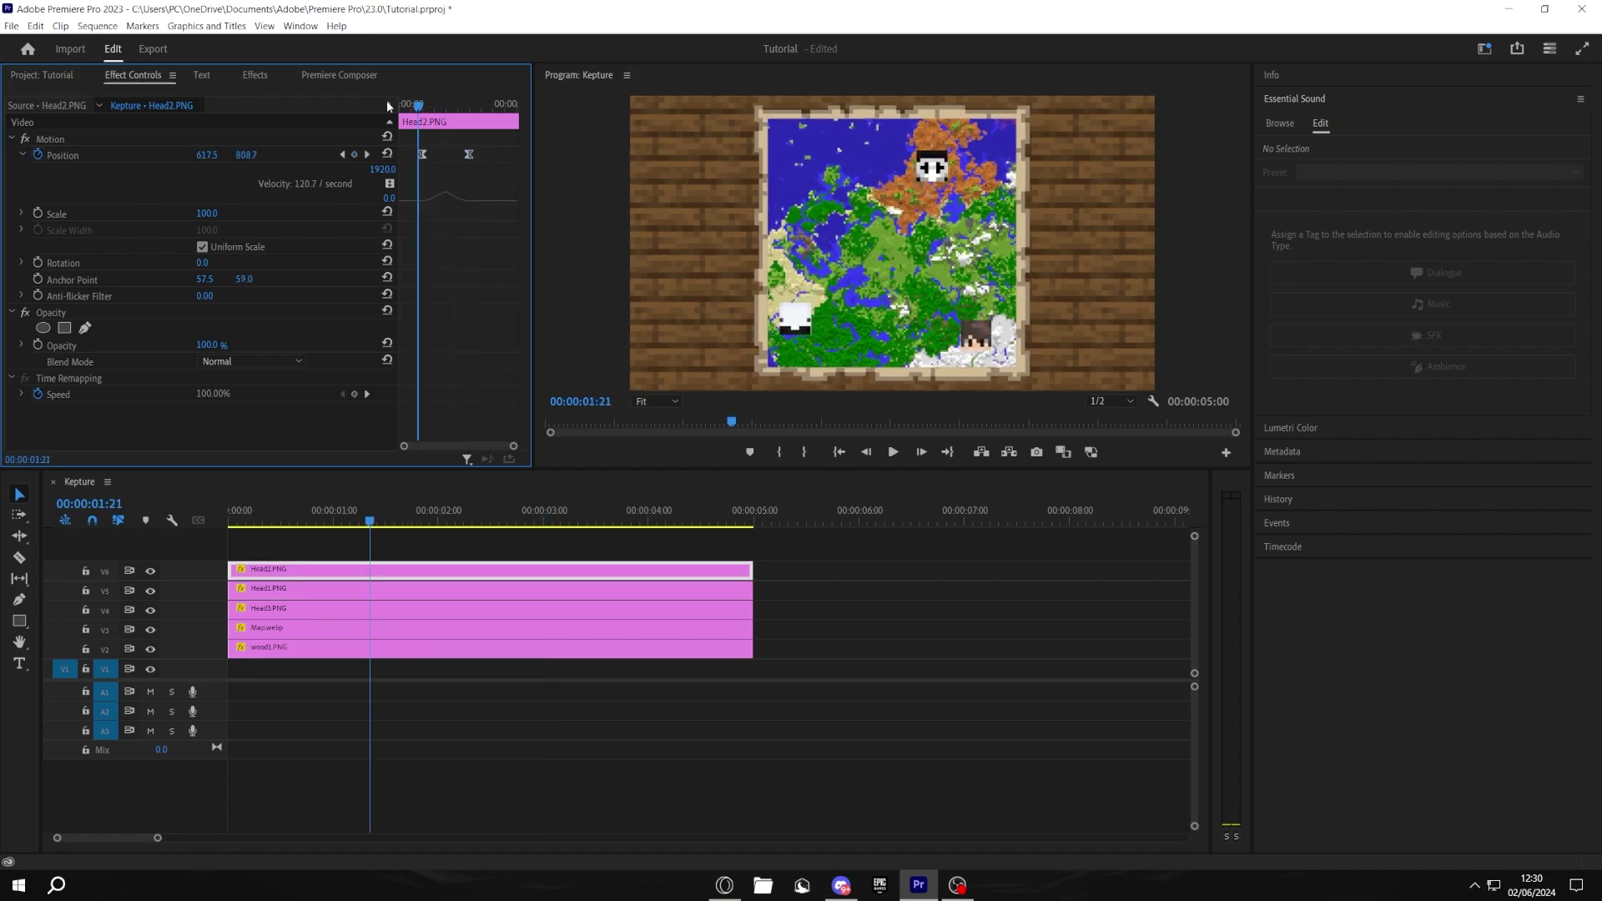
key("Home")
key("space")
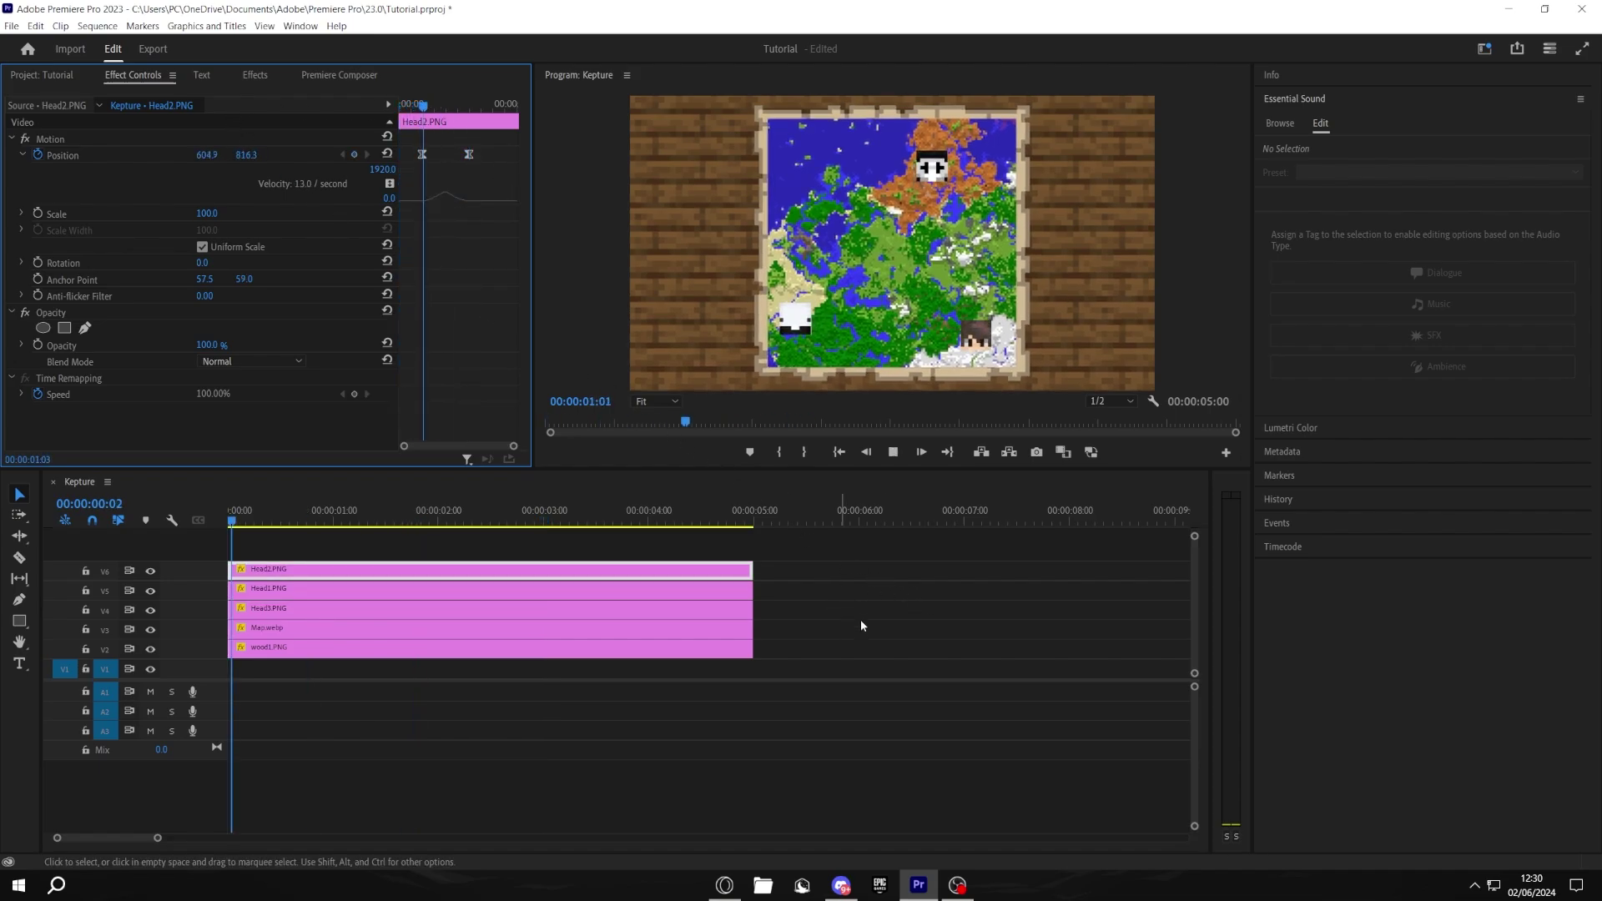
key("space")
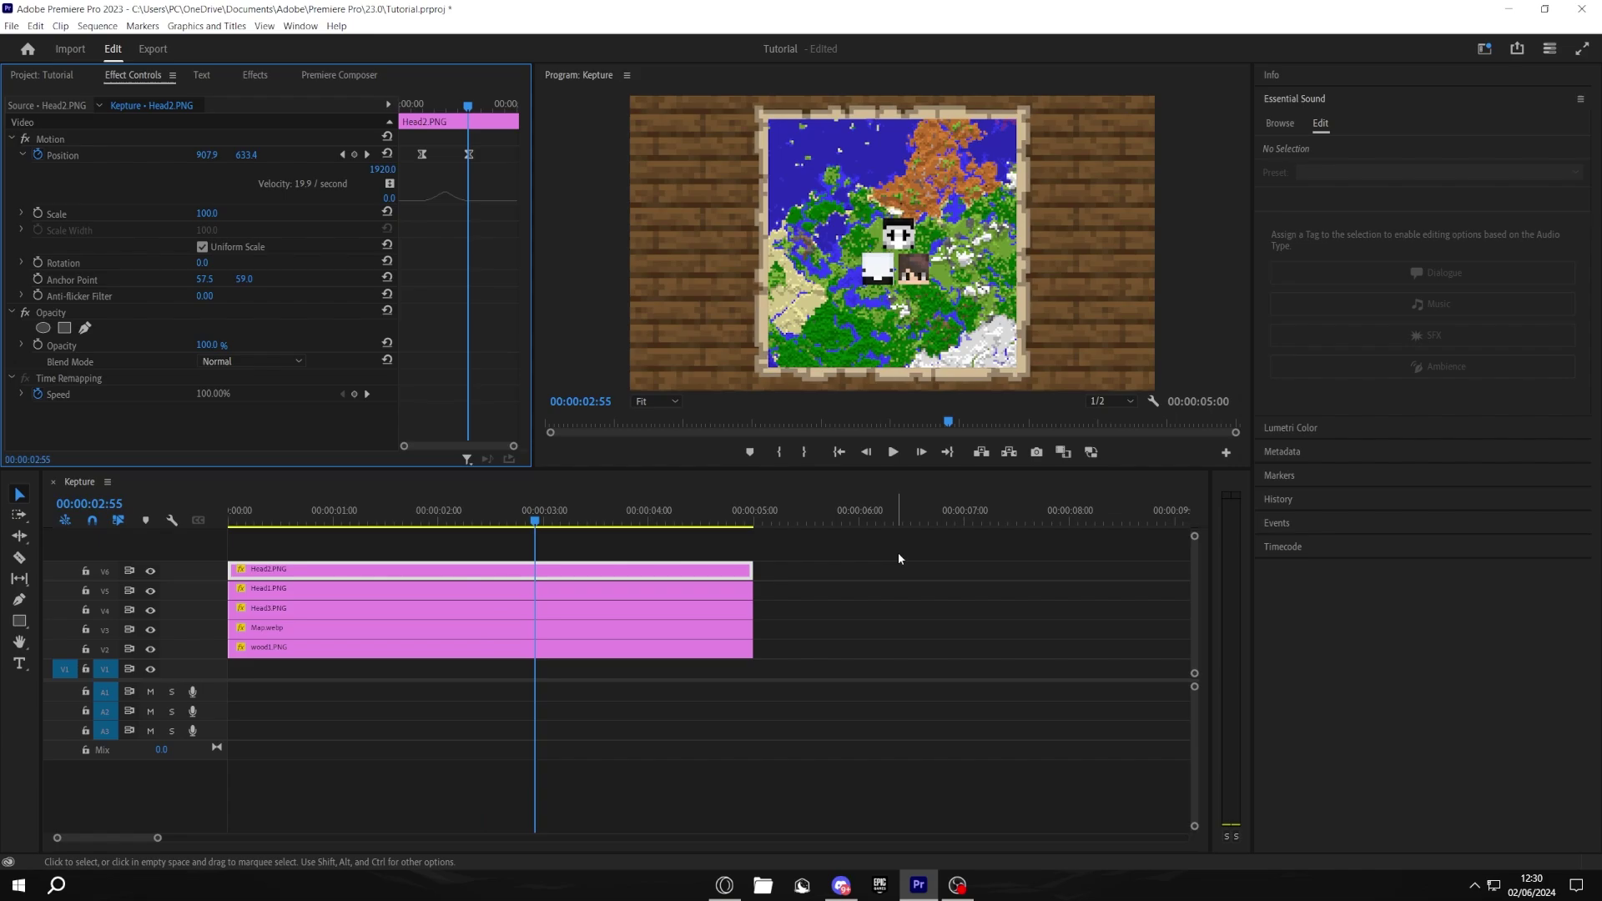
Nest the three head clips and Map.webp into one sequence above wood1.PNG and return to the start of the timeline
left_click(898, 559)
left_click_drag(764, 606, 715, 557)
right_click(565, 598)
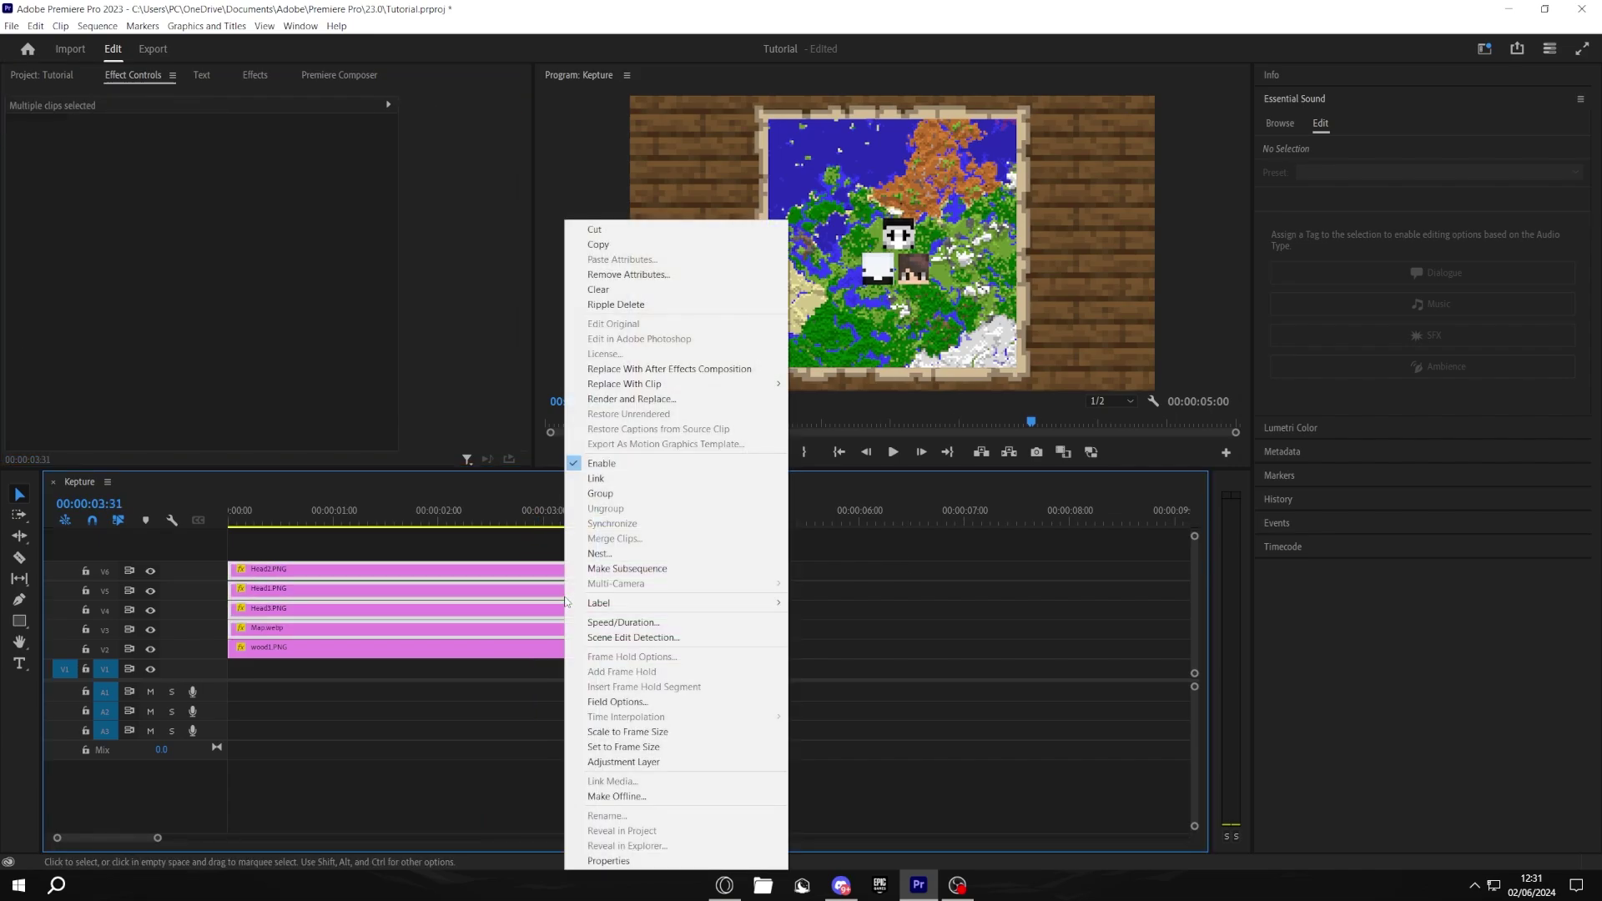
left_click(617, 550)
left_click(758, 458)
key("Home")
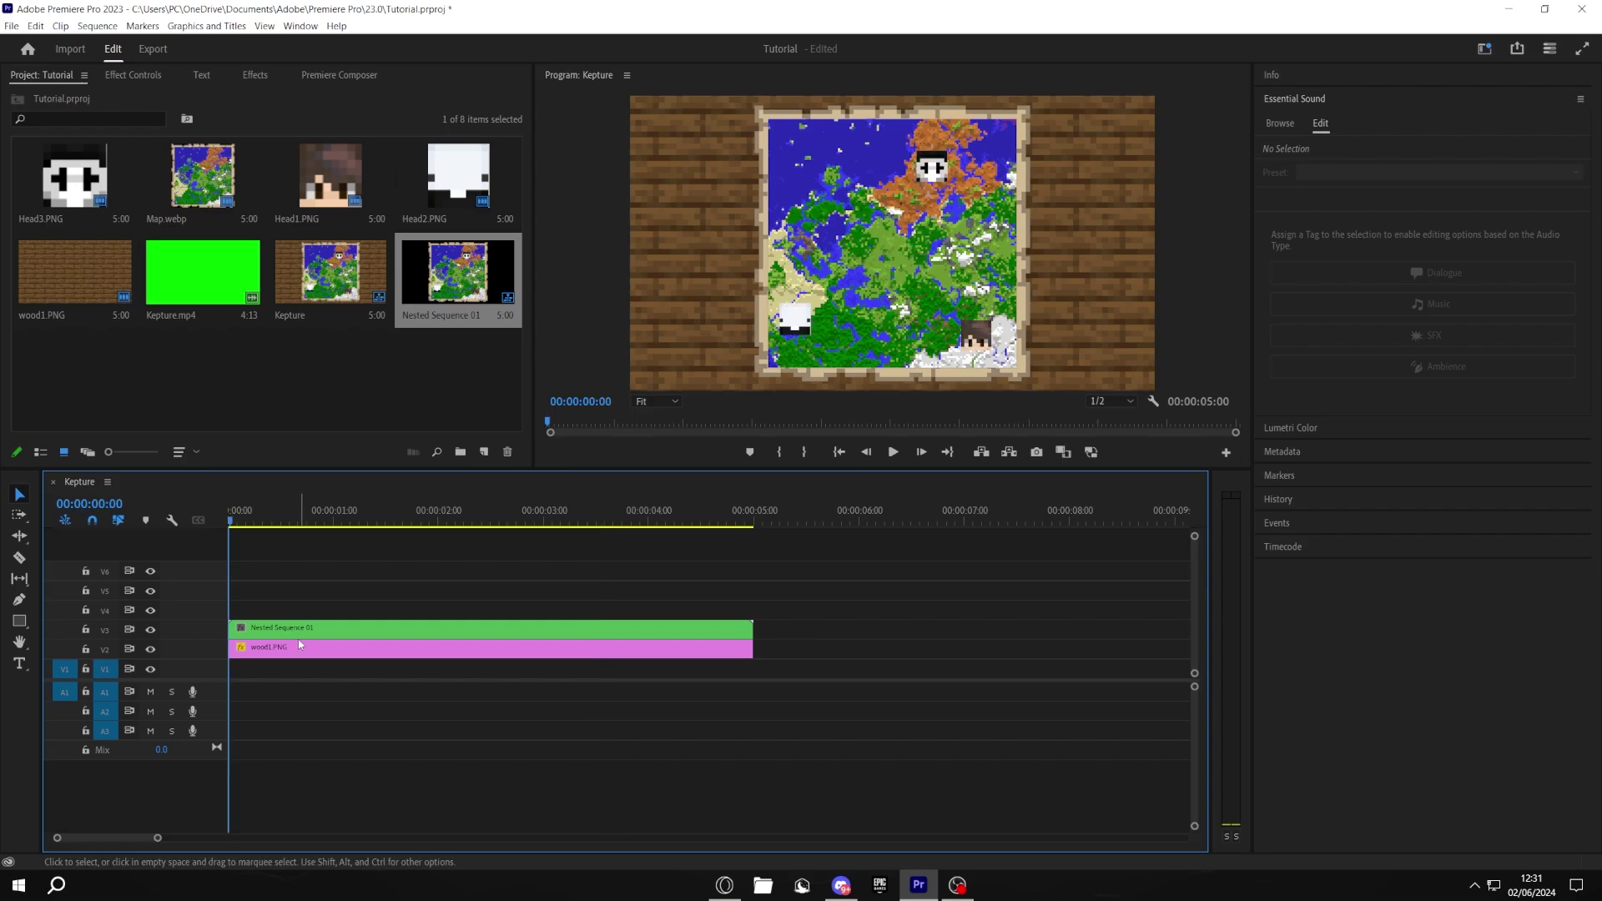
Keyframe the nested sequence's Position from 960, 1687 at the start, below the frame, to 960, 540 at 1 second
left_click(283, 625)
left_click(136, 79)
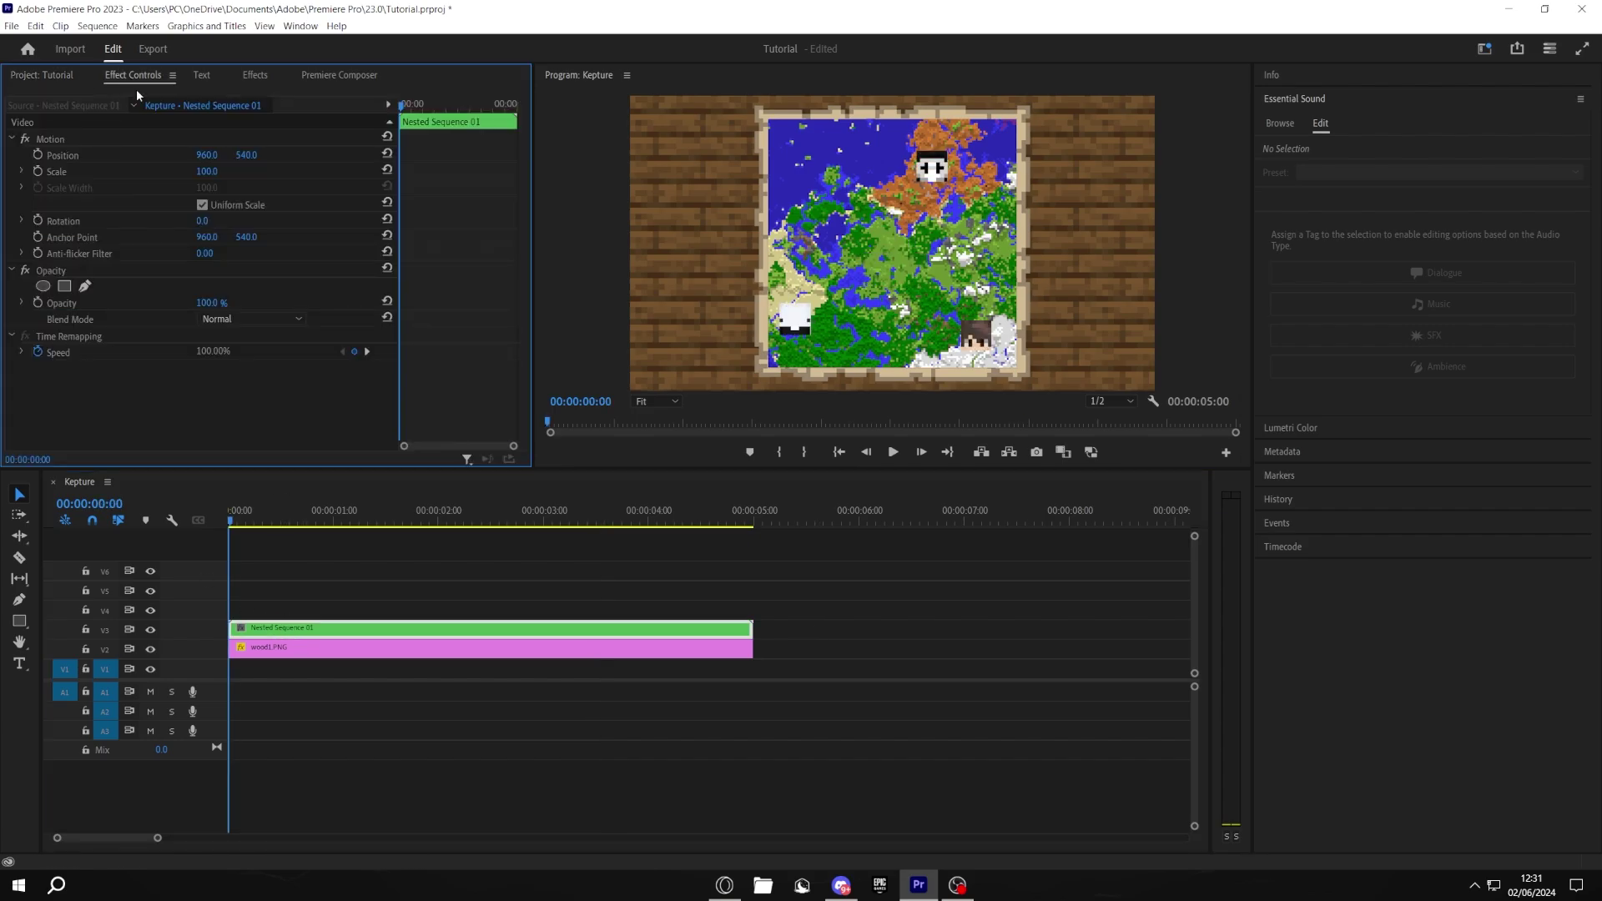
left_click(39, 155)
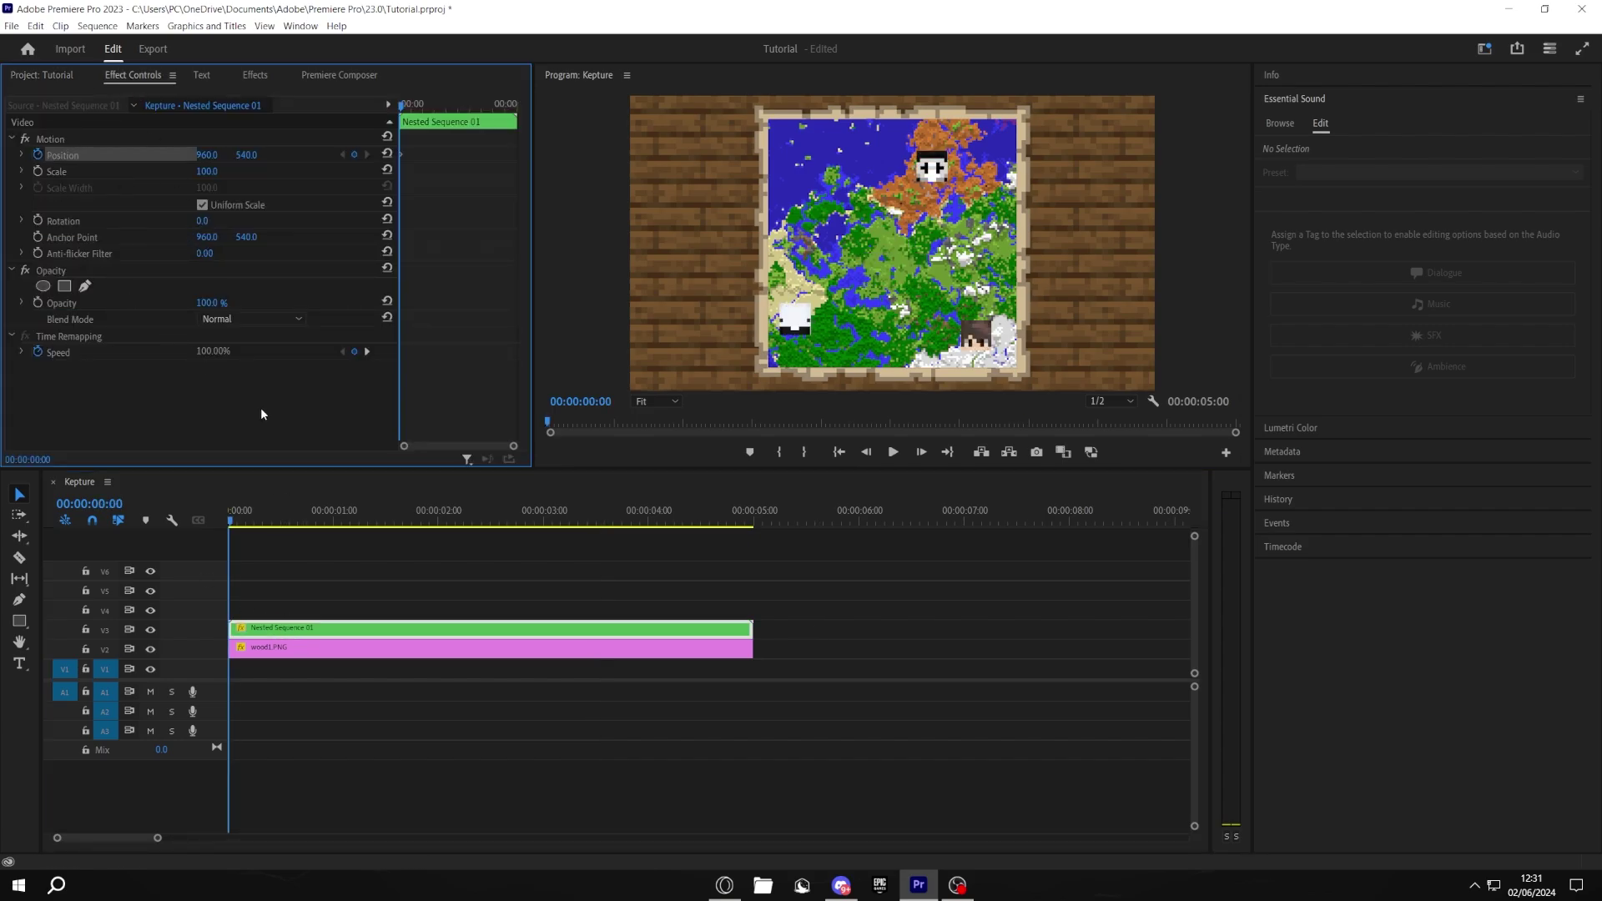
left_click(333, 523)
left_click(343, 155)
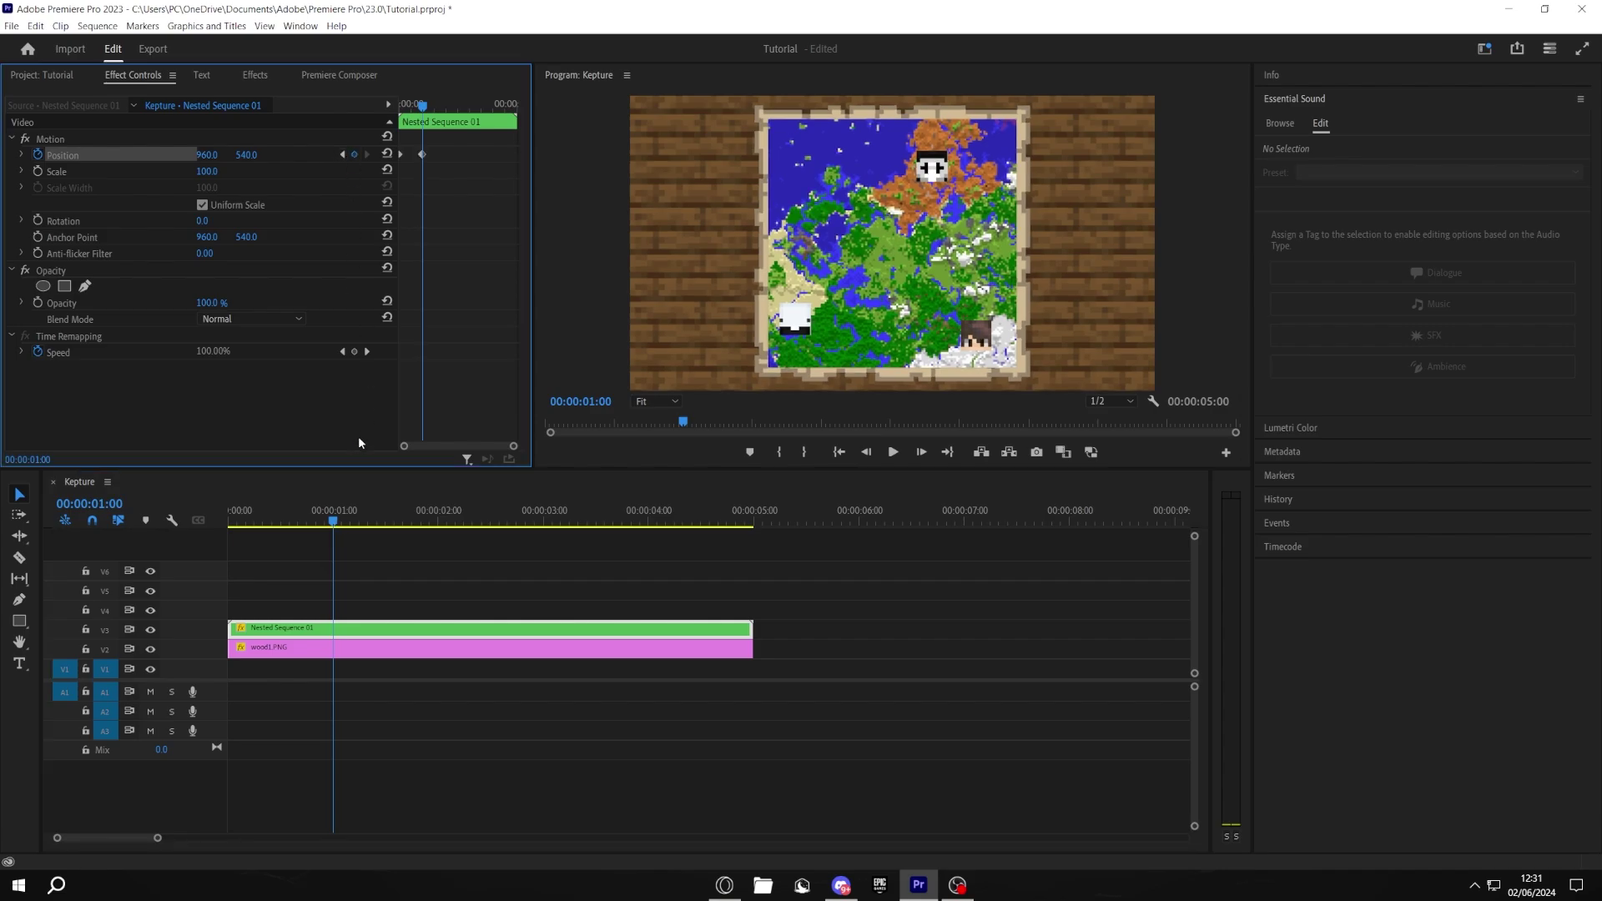
left_click_drag(247, 154, 468, 158)
Apply Bezier temporal interpolation to both Position keyframes of the nested sequence, expand their velocity graph, and play the slide-in from the start
left_click_drag(489, 183, 322, 87)
right_click(422, 155)
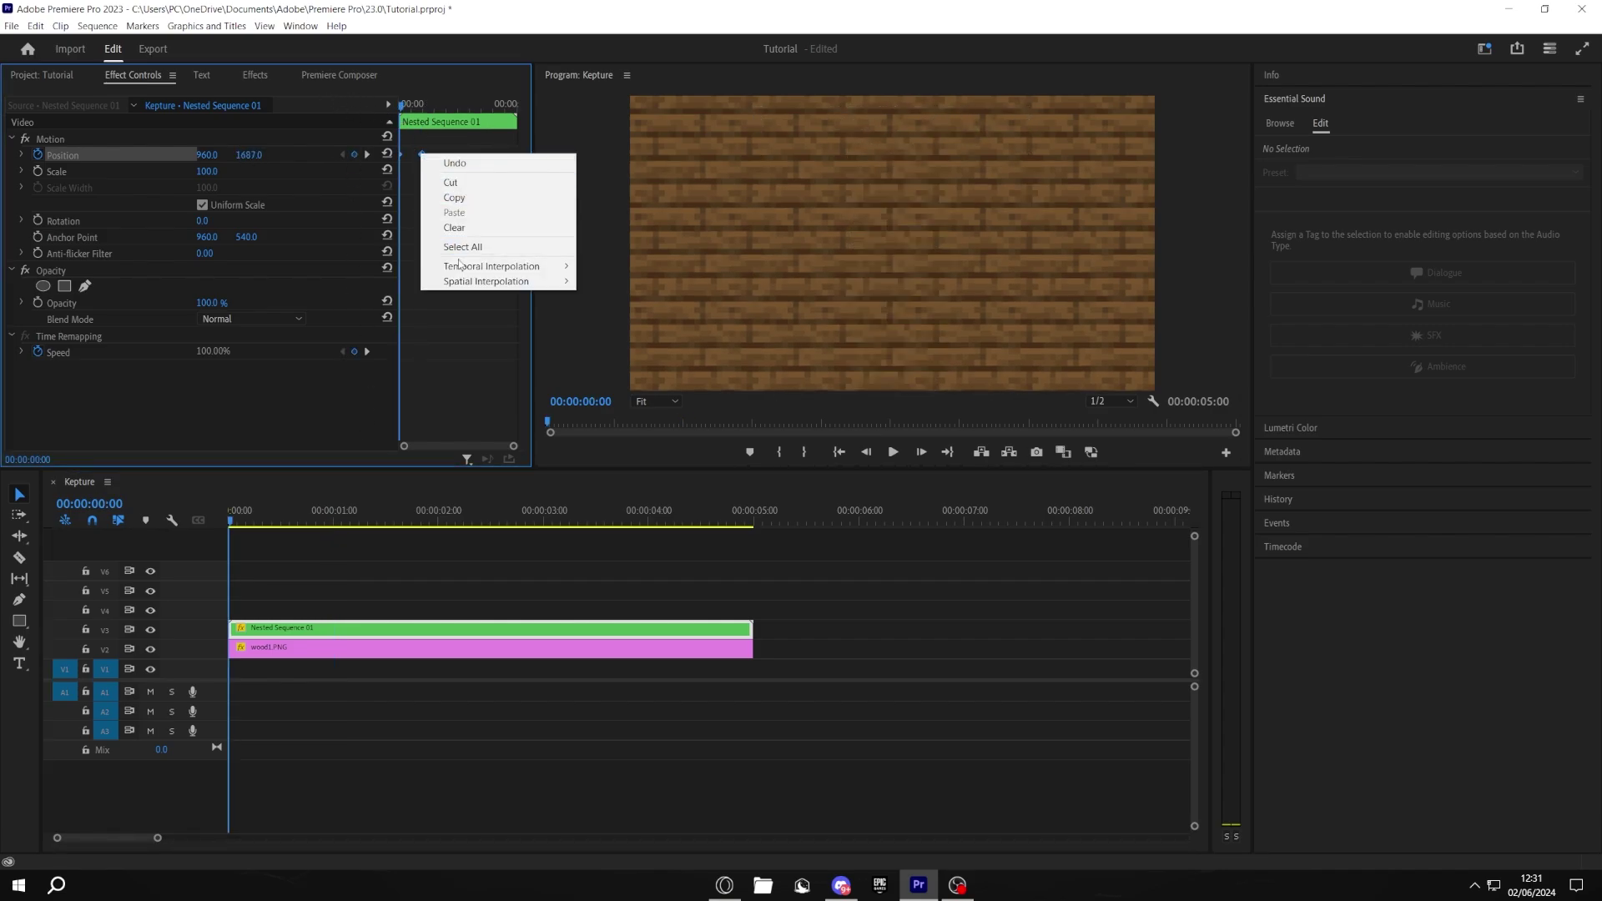
mouse_move(467, 267)
left_click(604, 282)
left_click(21, 154)
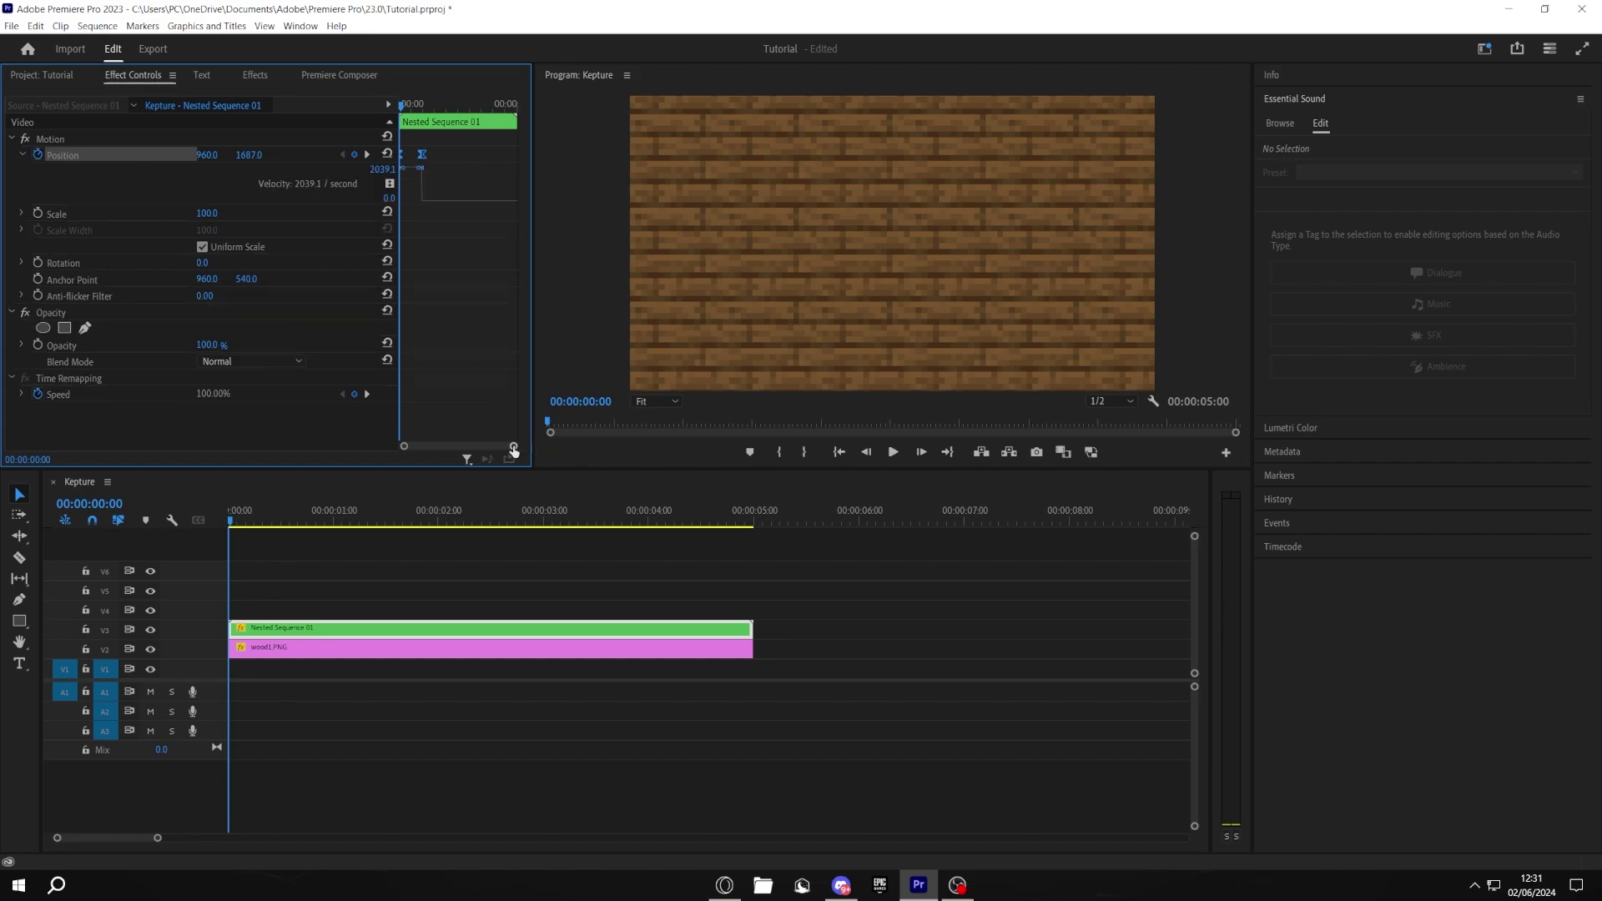
left_click_drag(513, 447, 459, 453)
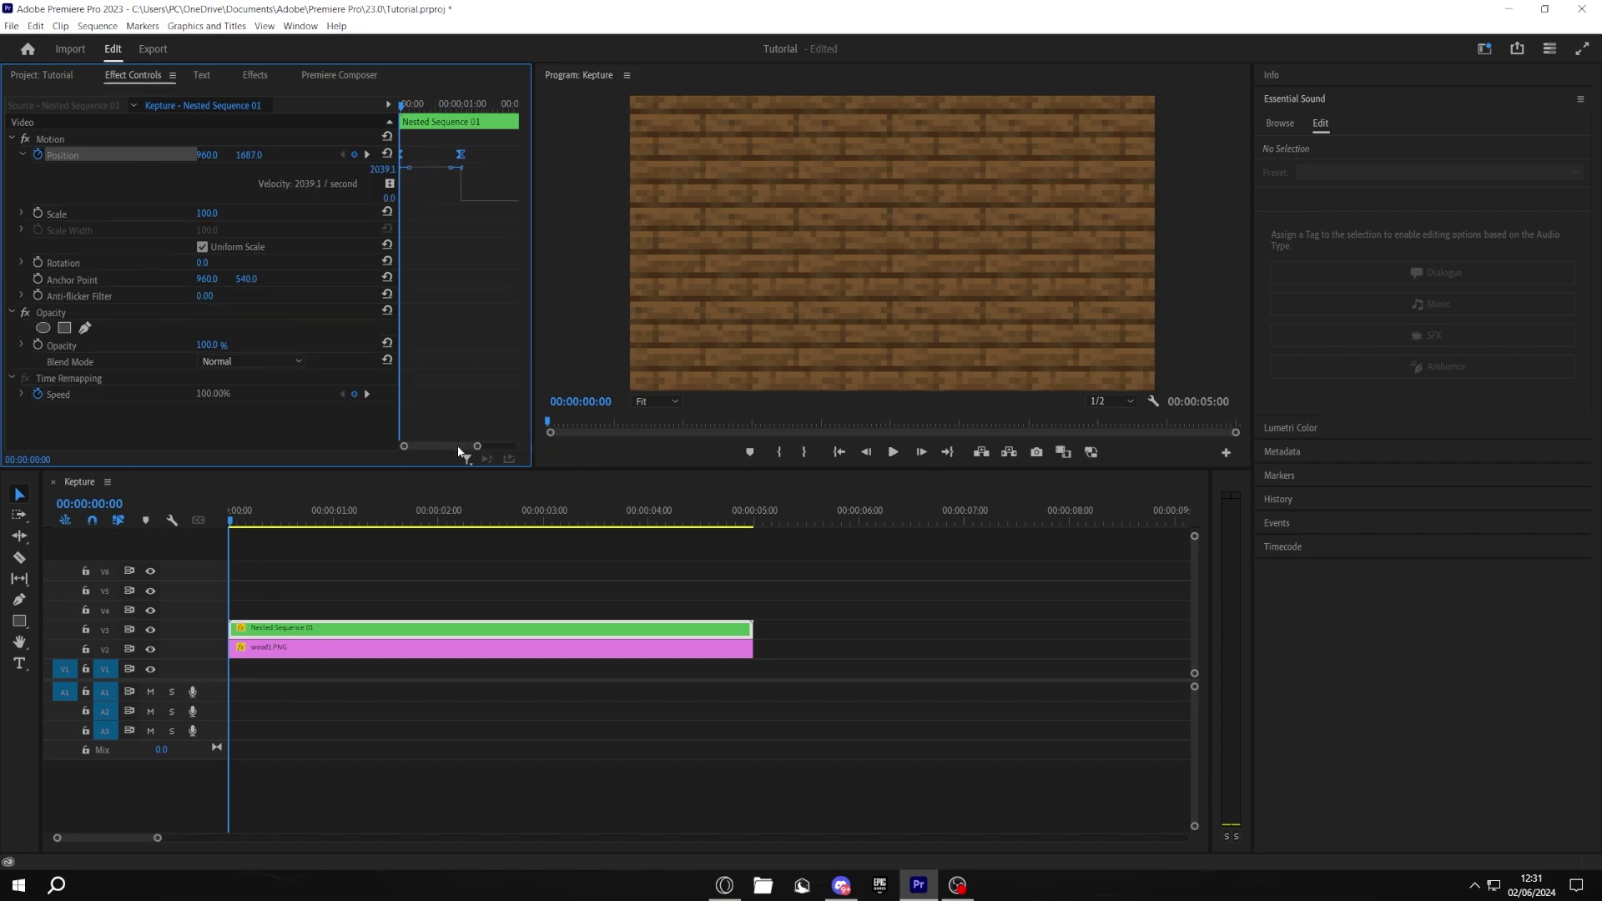
left_click(583, 555)
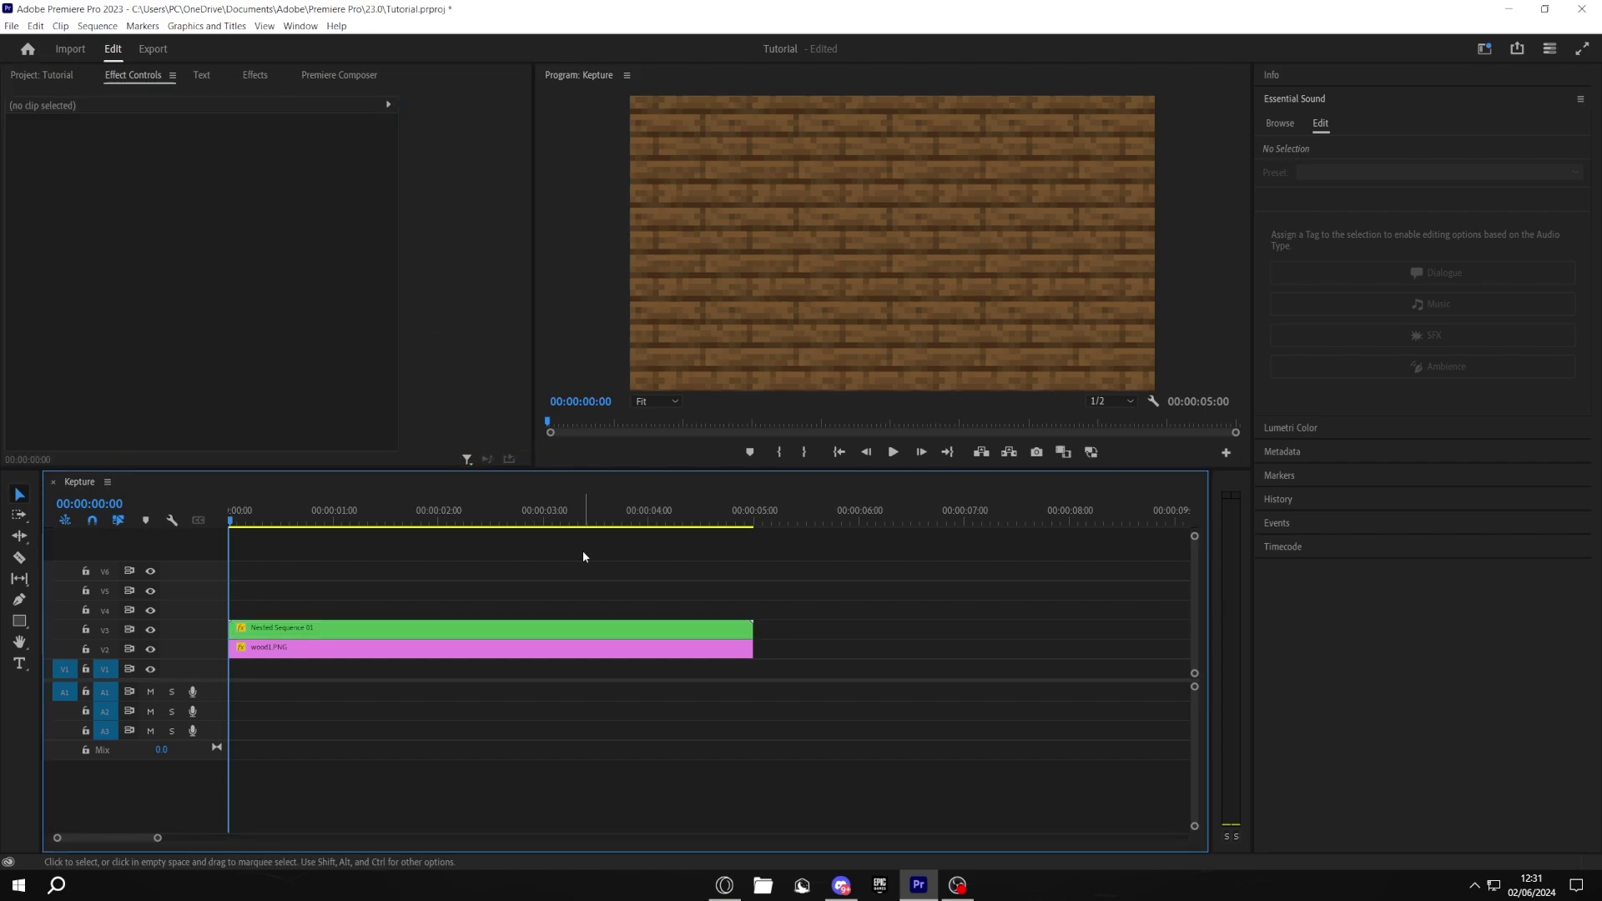
key("space")
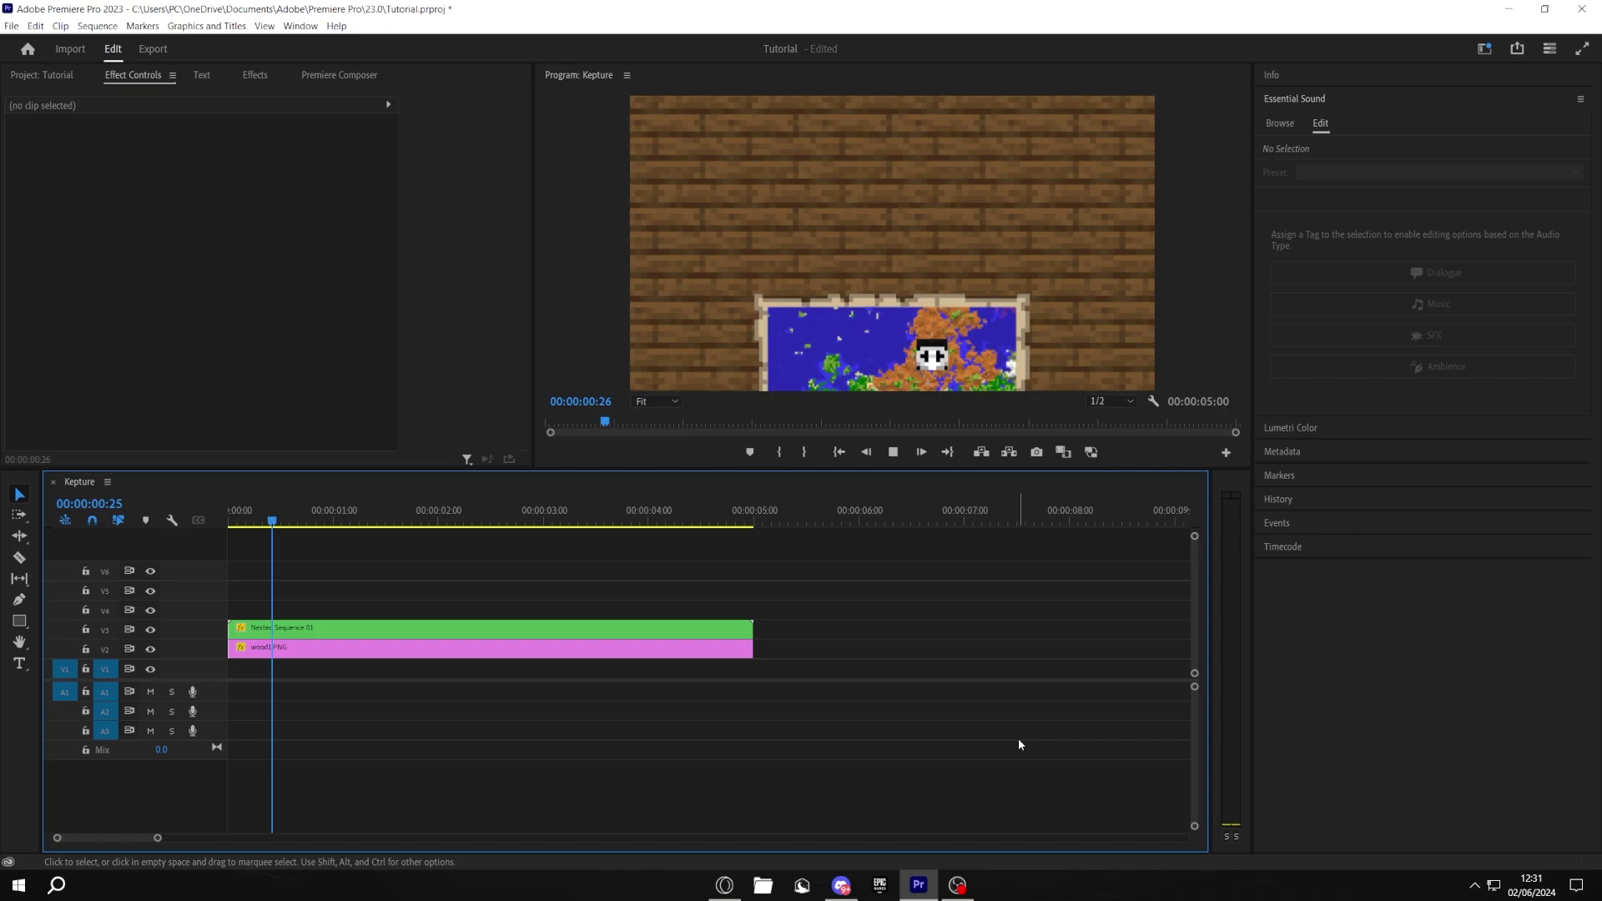